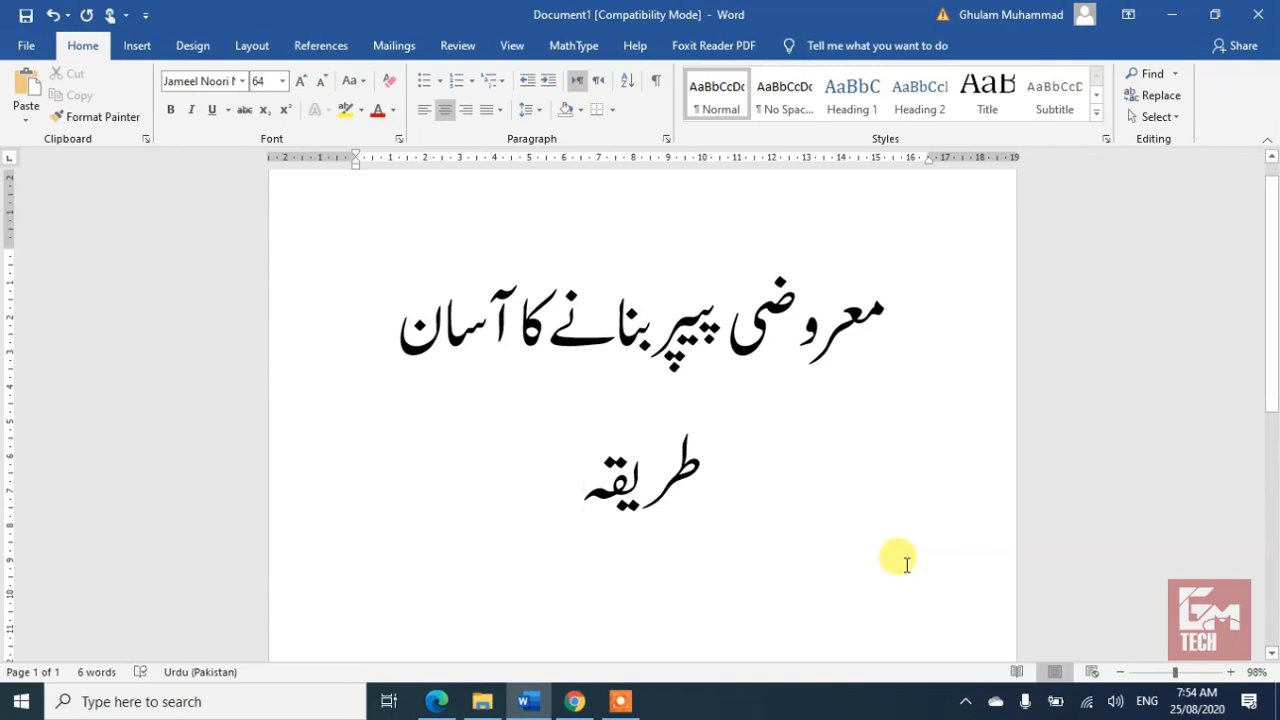
Replace the page's Urdu title with a numbered list whose first item reads "Urdu key board"
{"action": "key", "text": "ctrl+a"}
{"action": "key", "text": "Delete"}
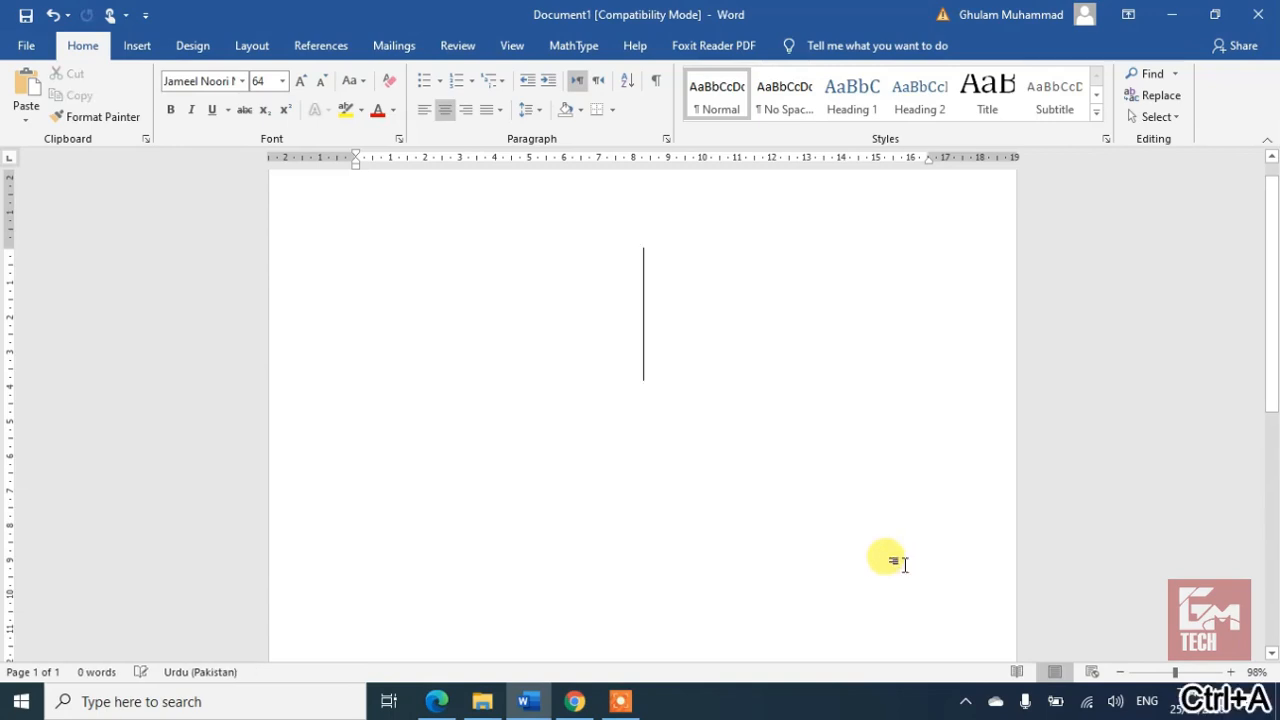
{"action": "type", "text": "1"}
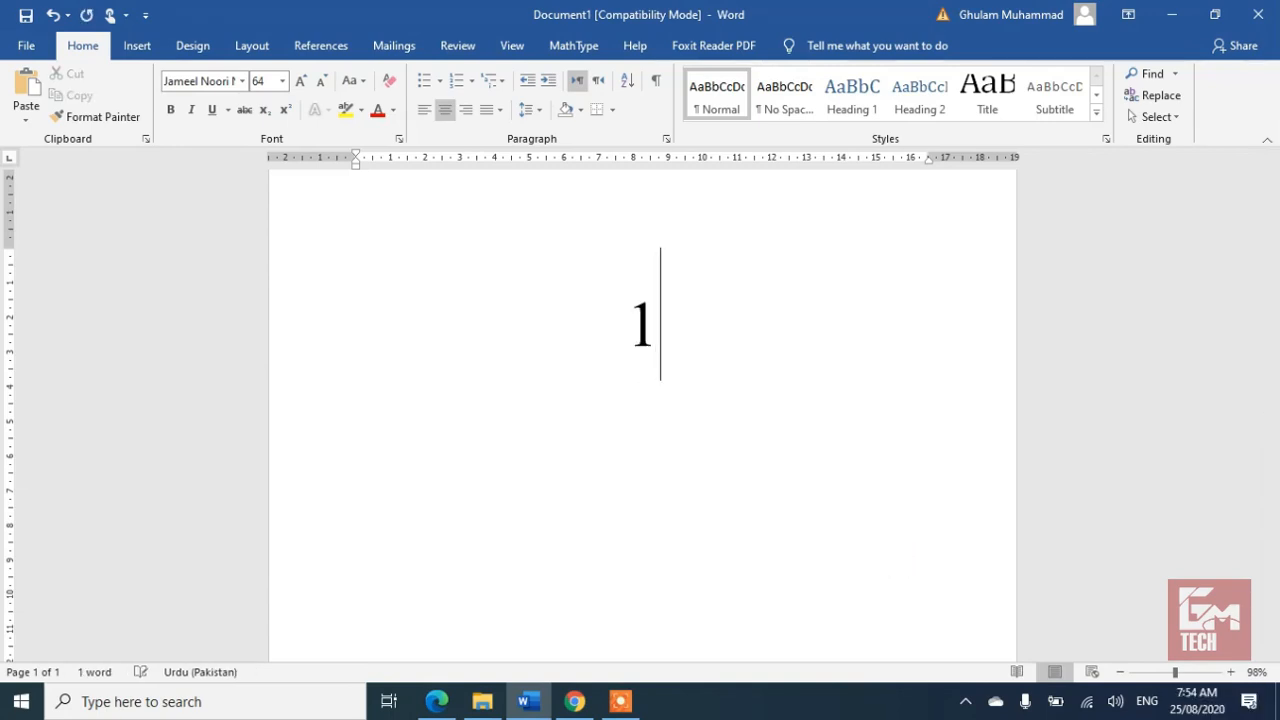
{"action": "type", "text": "."}
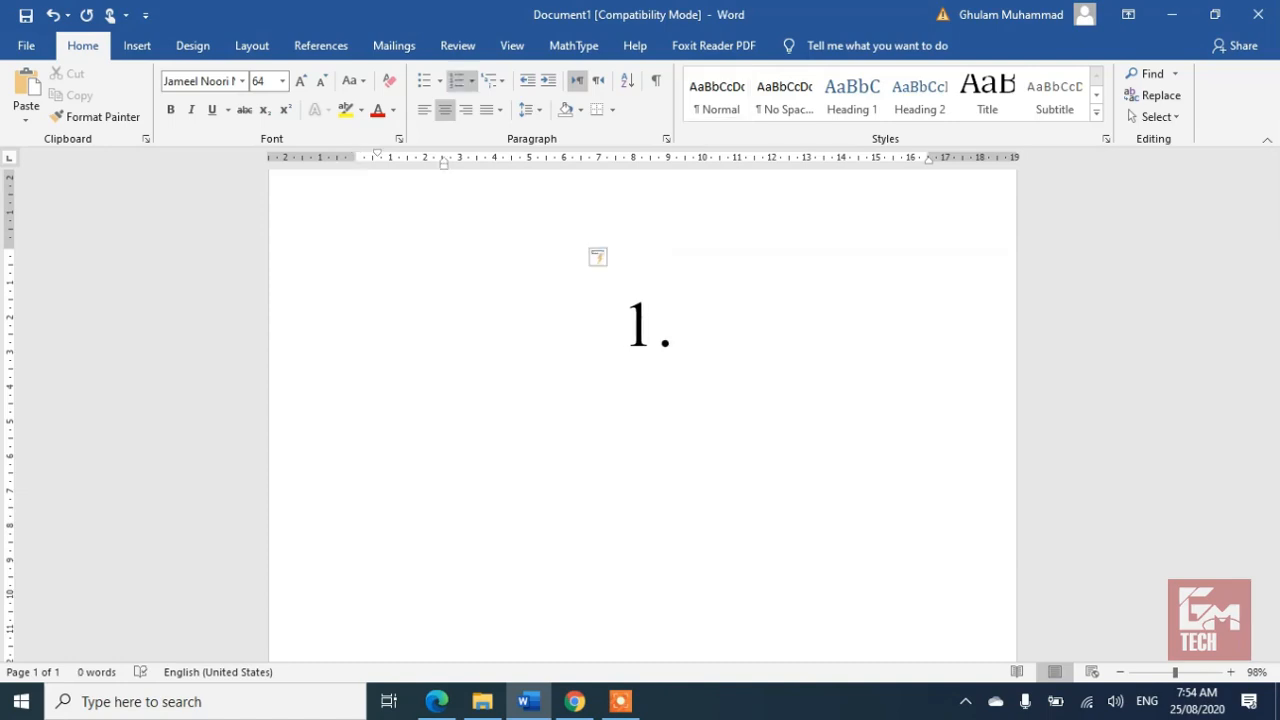
{"action": "type", "text": " Urdu k"}
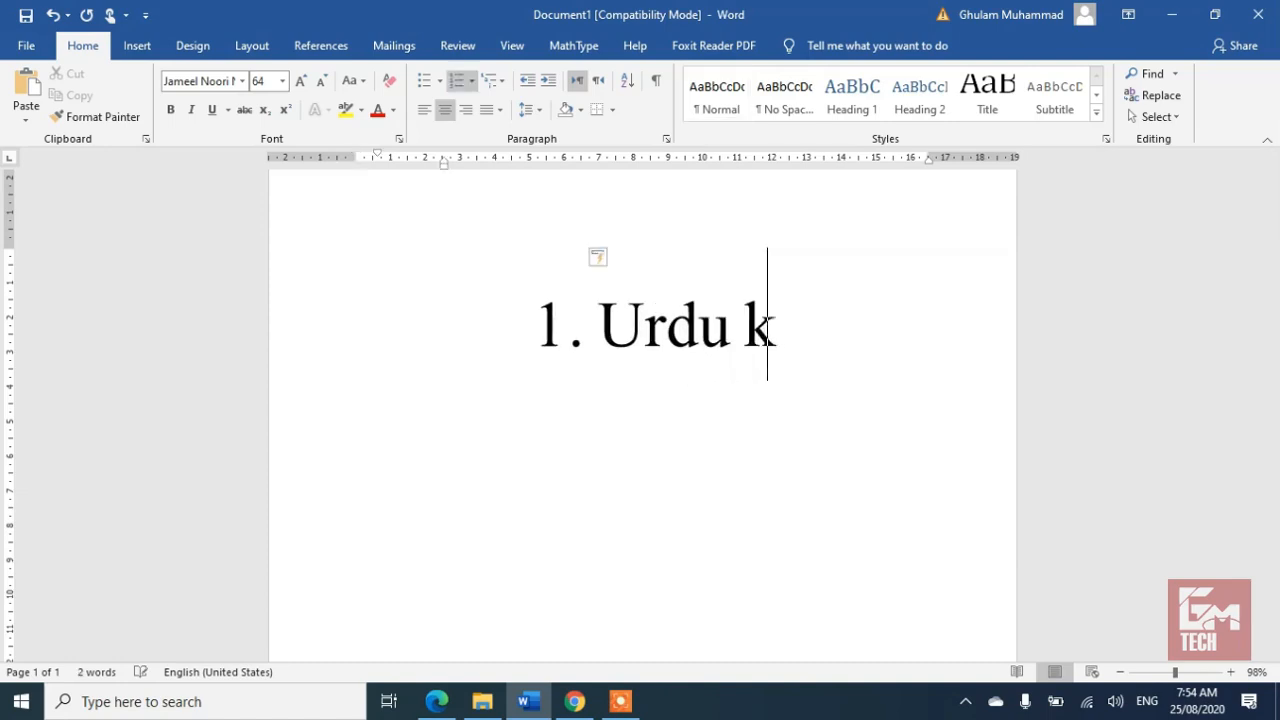
{"action": "type", "text": "ey board"}
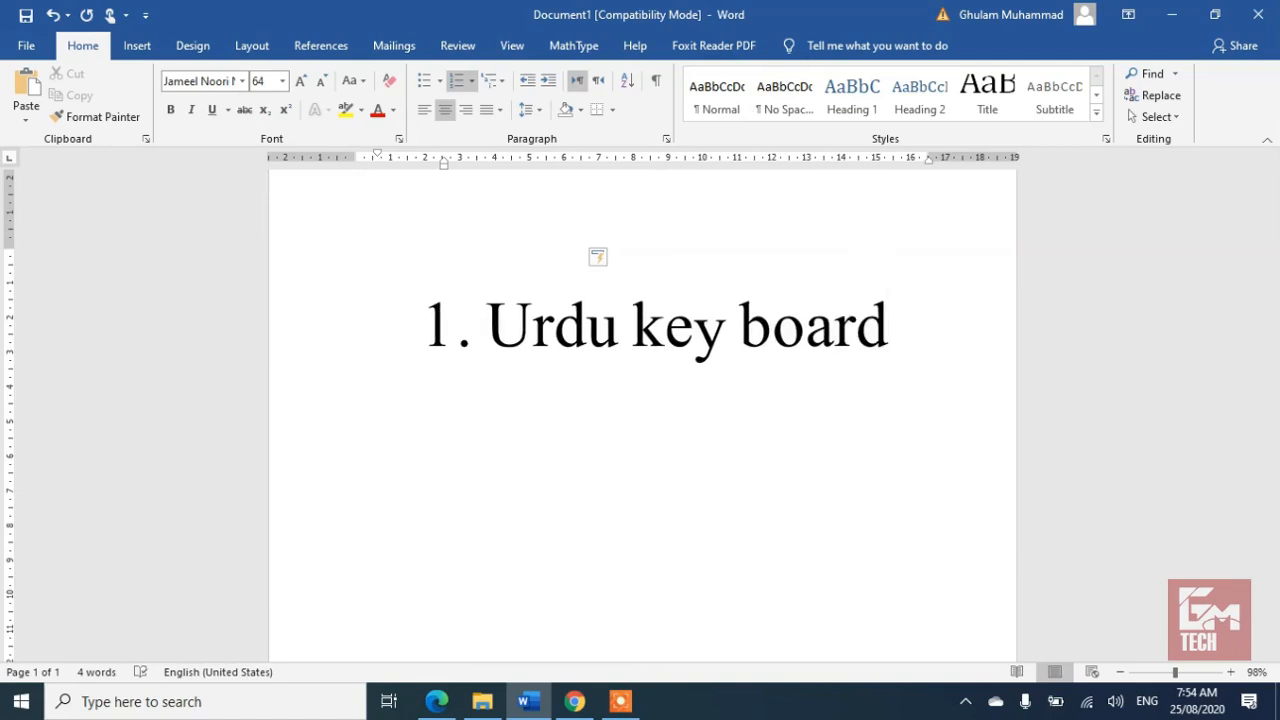
{"action": "key", "text": "Return"}
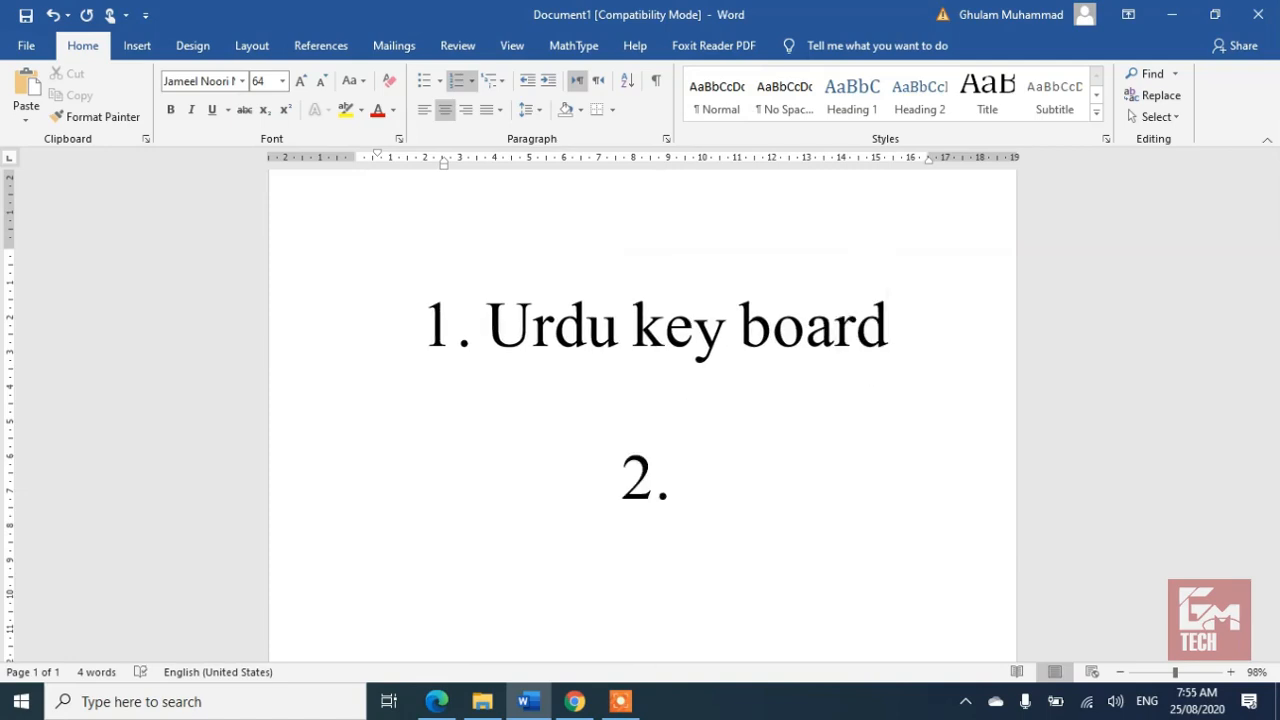
Add "Urdu fonts" and "OMR fonts" as the second and third items of the numbered list
{"action": "type", "text": "Urdu for"}
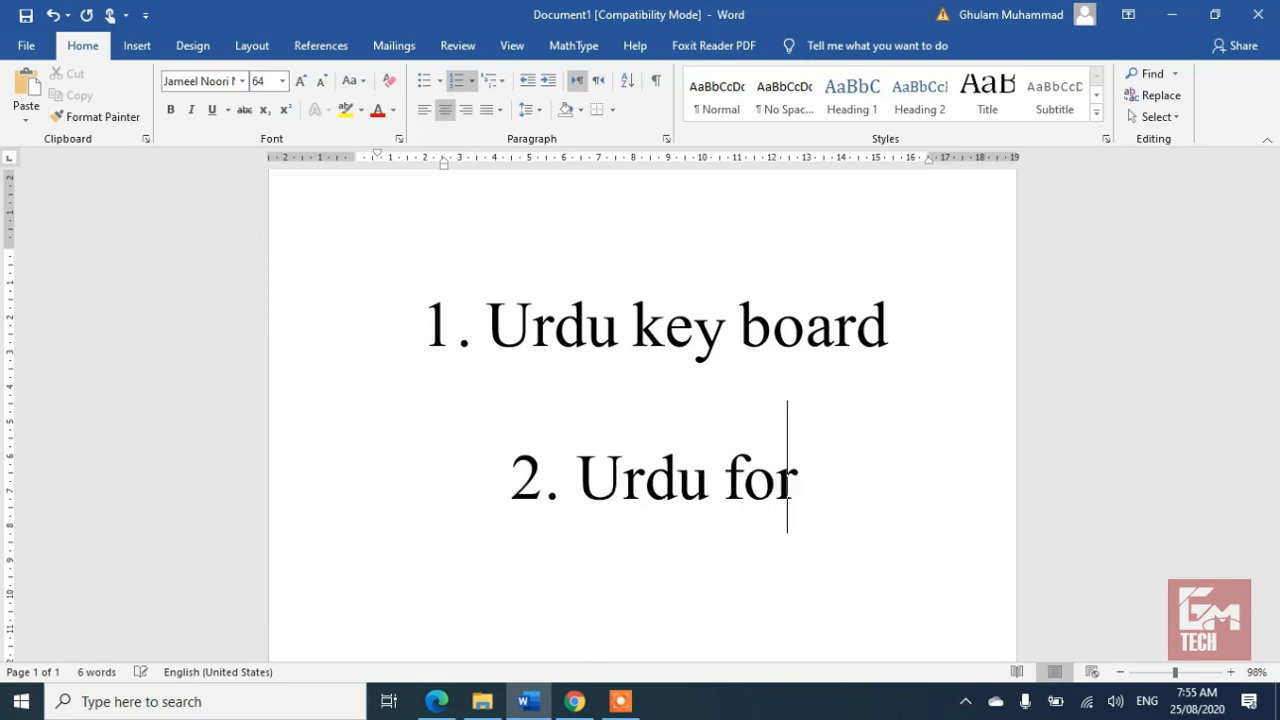
{"action": "key", "text": "BackSpace"}
{"action": "type", "text": "nts"}
{"action": "key", "text": "Return"}
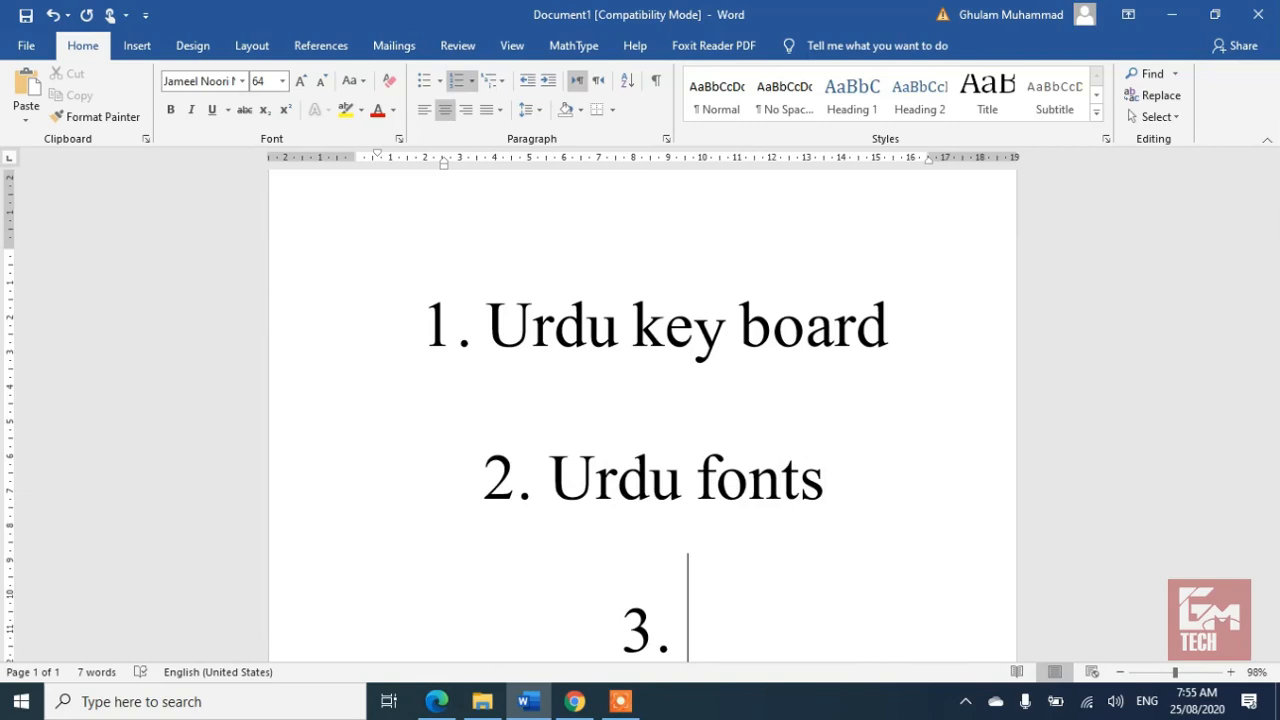
{"action": "type", "text": "OMR"}
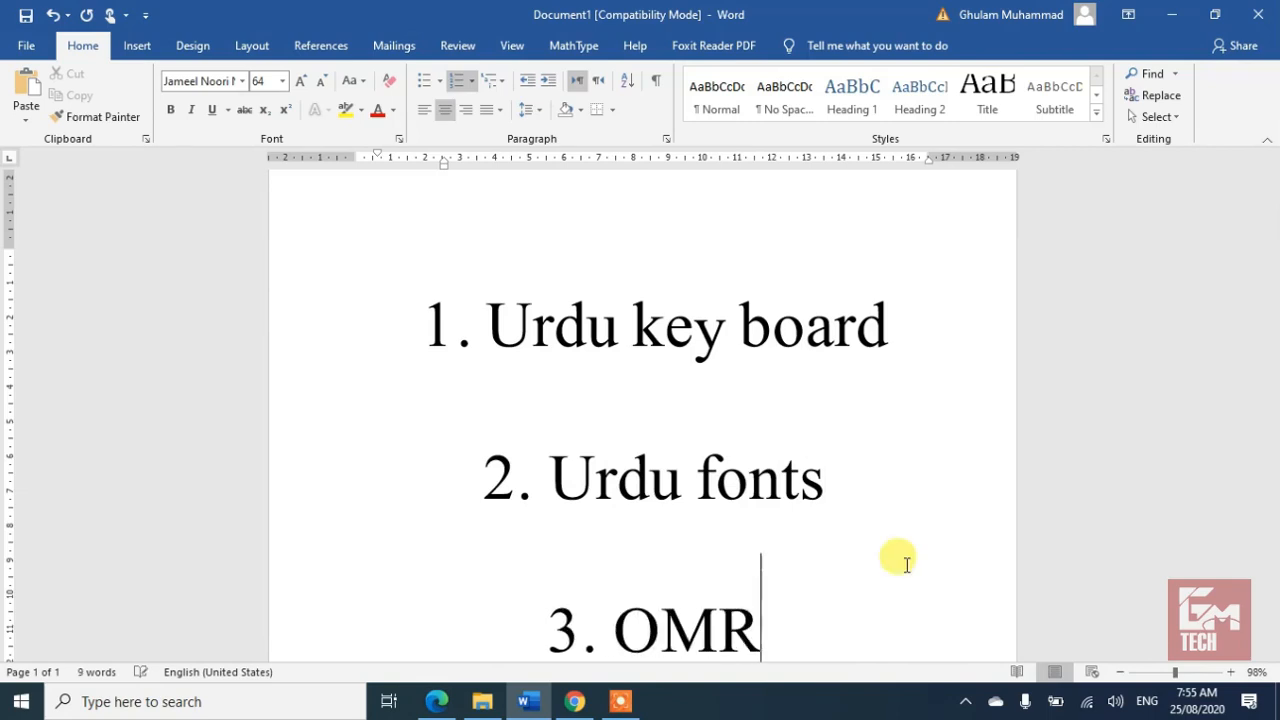
{"action": "type", "text": " fonts"}
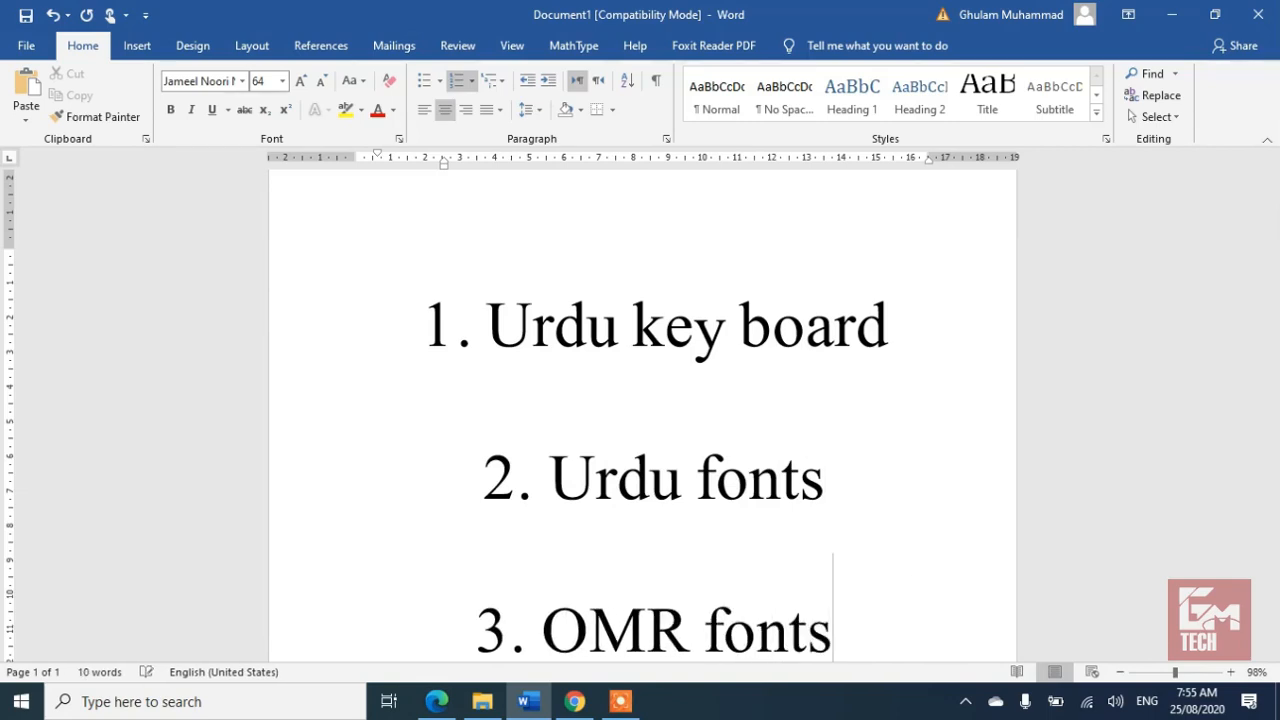
Reduce the font size of the whole numbered list to 47
{"action": "key", "text": "ctrl+a"}
{"action": "key", "text": "ctrl+bracketleft"}
{"action": "key", "text": "ctrl+bracketleft"}
{"action": "key", "text": "ctrl+bracketleft"}
{"action": "key", "text": "ctrl+bracketleft"}
{"action": "key", "text": "ctrl+bracketleft"}
{"action": "key", "text": "ctrl+bracketleft"}
{"action": "key", "text": "ctrl+bracketleft"}
{"action": "key", "text": "ctrl+bracketleft"}
{"action": "key", "text": "ctrl+bracketleft"}
{"action": "key", "text": "ctrl+bracketleft"}
{"action": "key", "text": "ctrl+bracketleft"}
{"action": "key", "text": "ctrl+bracketleft"}
{"action": "key", "text": "ctrl+bracketleft"}
{"action": "key", "text": "ctrl+bracketleft"}
{"action": "key", "text": "ctrl+bracketleft"}
{"action": "key", "text": "ctrl+bracketleft"}
{"action": "key", "text": "ctrl+bracketleft"}
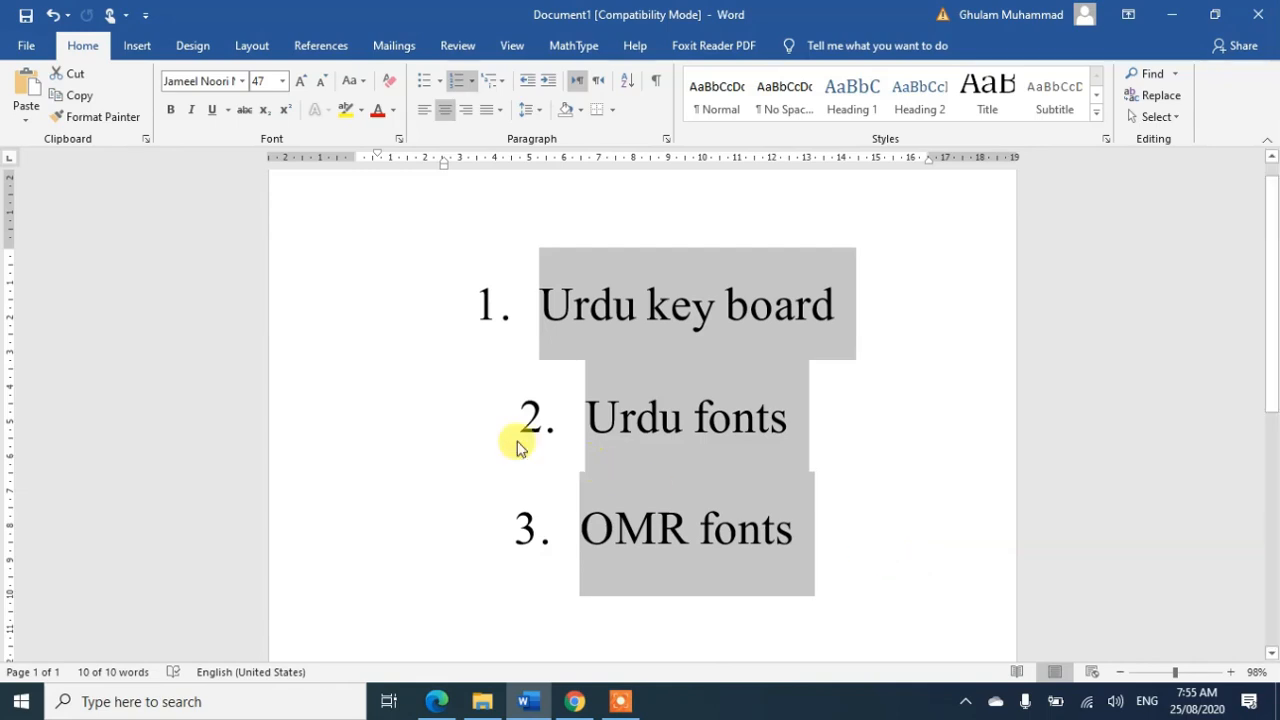
Preview the OMR font on the selected list without applying it, and clear the selection
{"action": "left_click", "coordinate": [244, 84]}
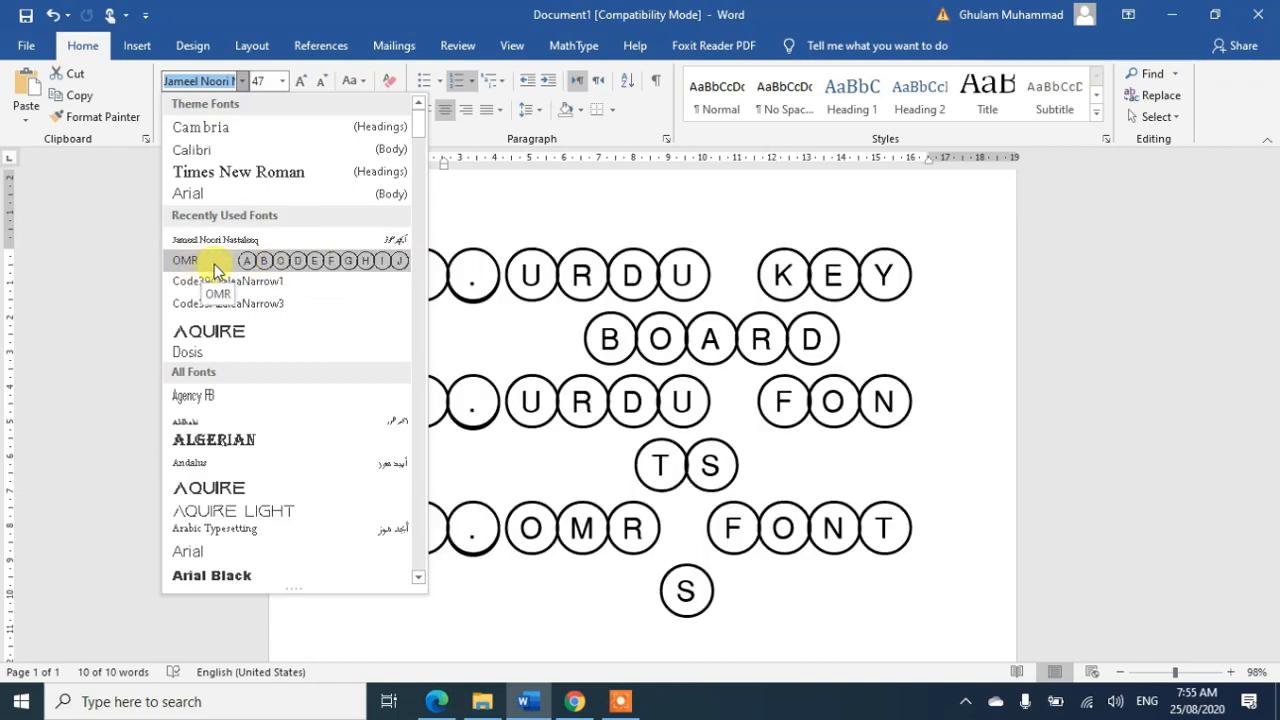
{"action": "left_click", "coordinate": [1006, 376]}
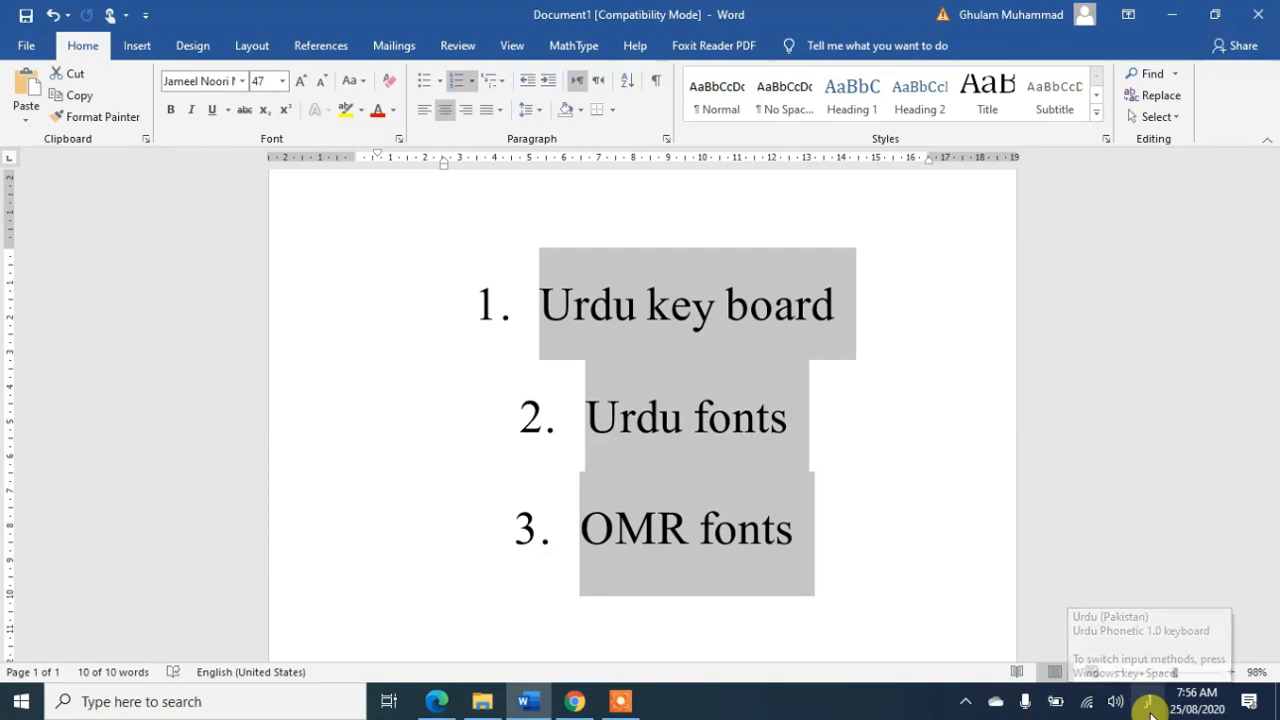
{"action": "left_click", "coordinate": [903, 543]}
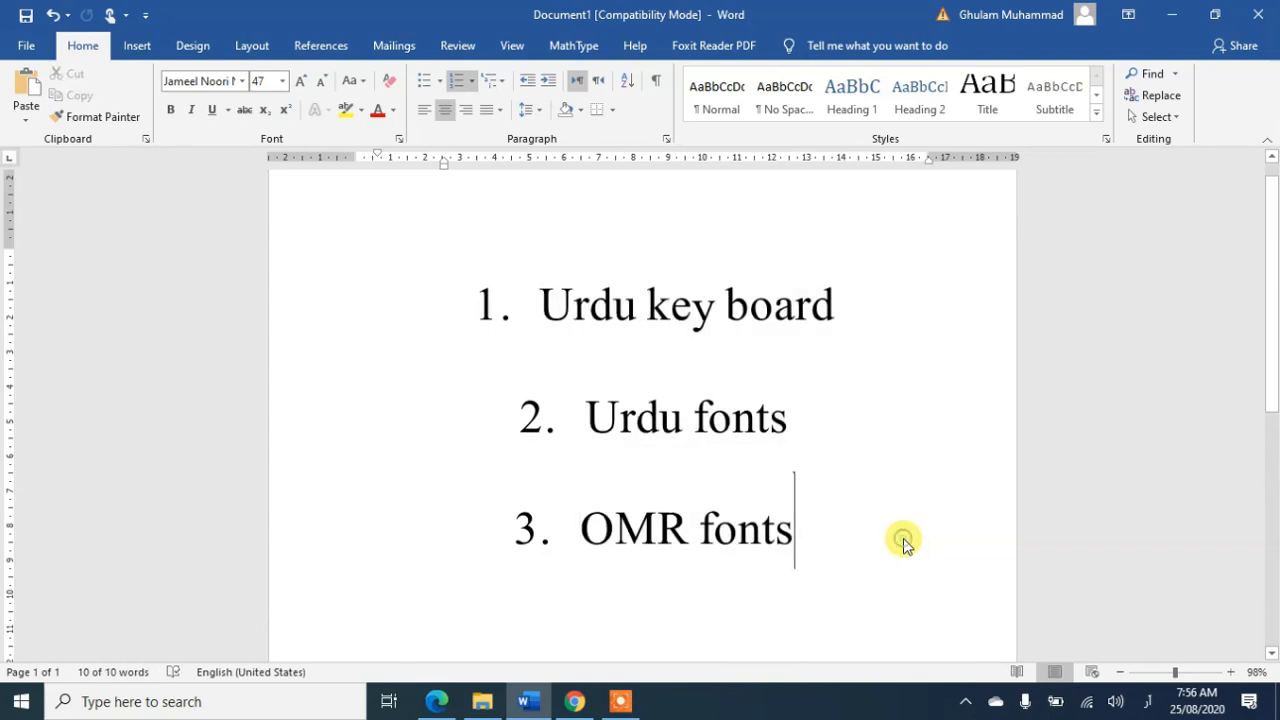
Replace the whole list with the Urdu text "معروضی پیپر بنانے کا طریقہ"
{"action": "key", "text": "ctrl+a"}
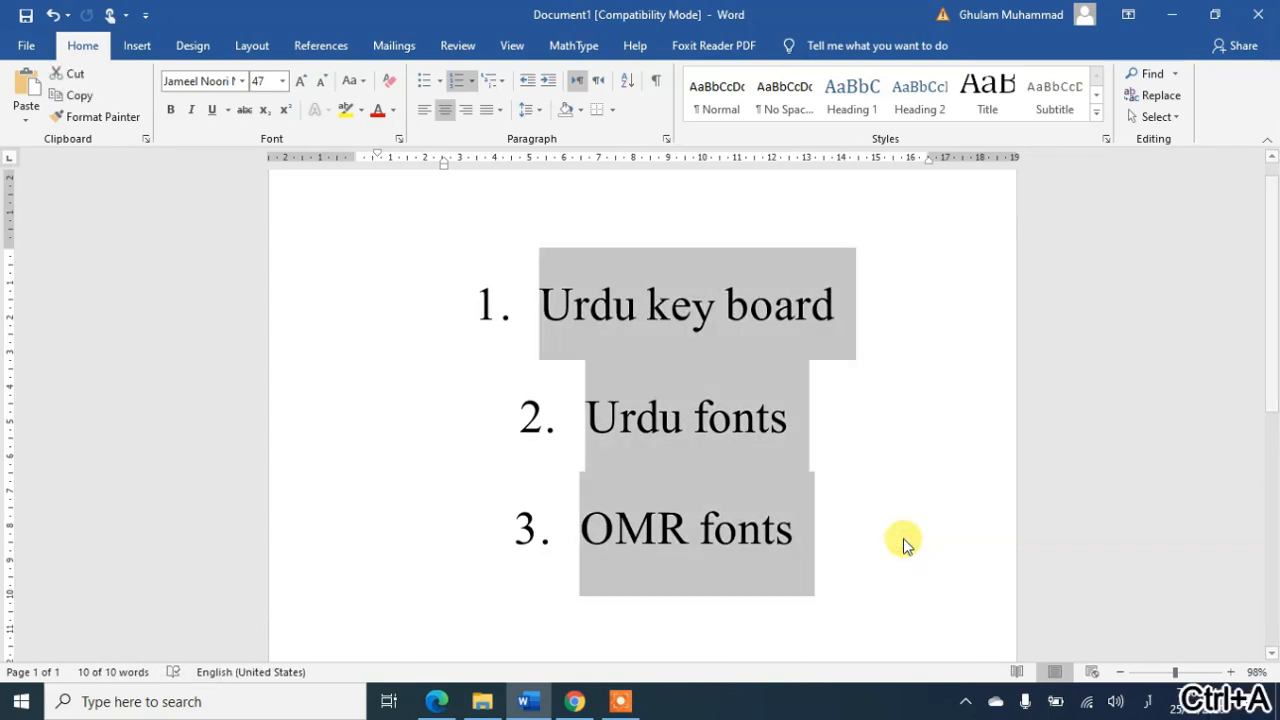
{"action": "type", "text": "مع"}
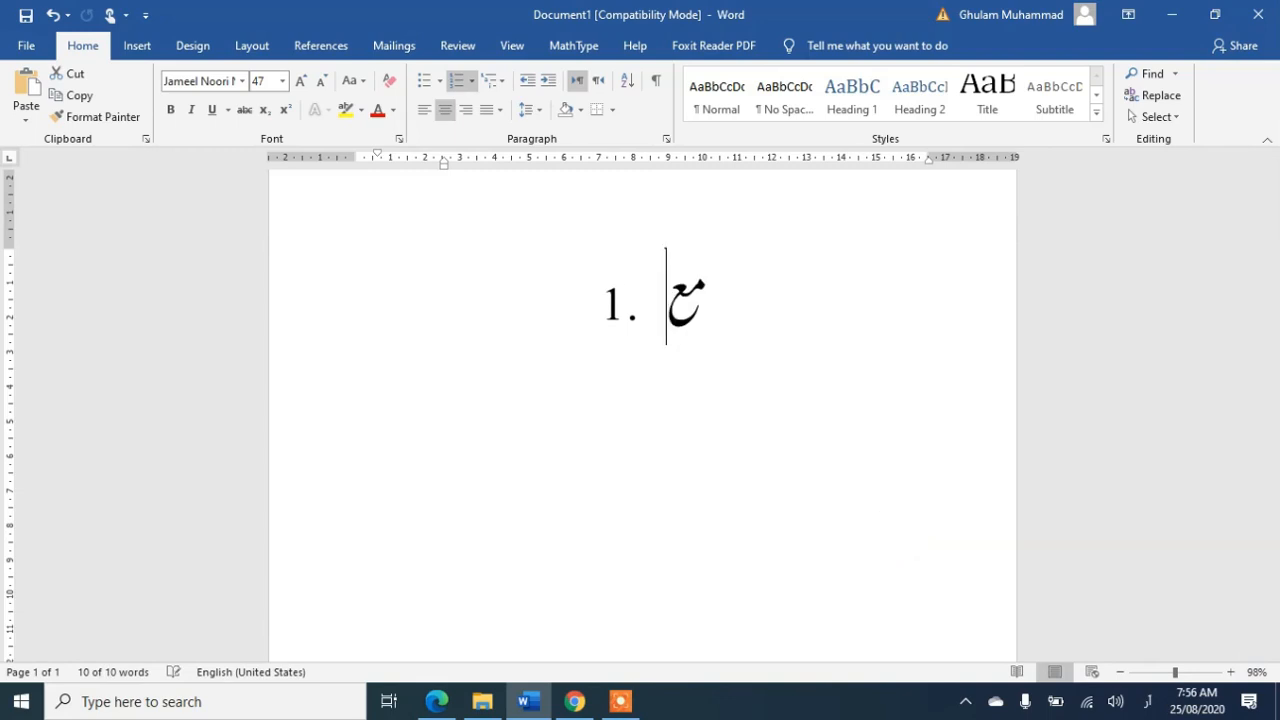
{"action": "type", "text": "روضی پ"}
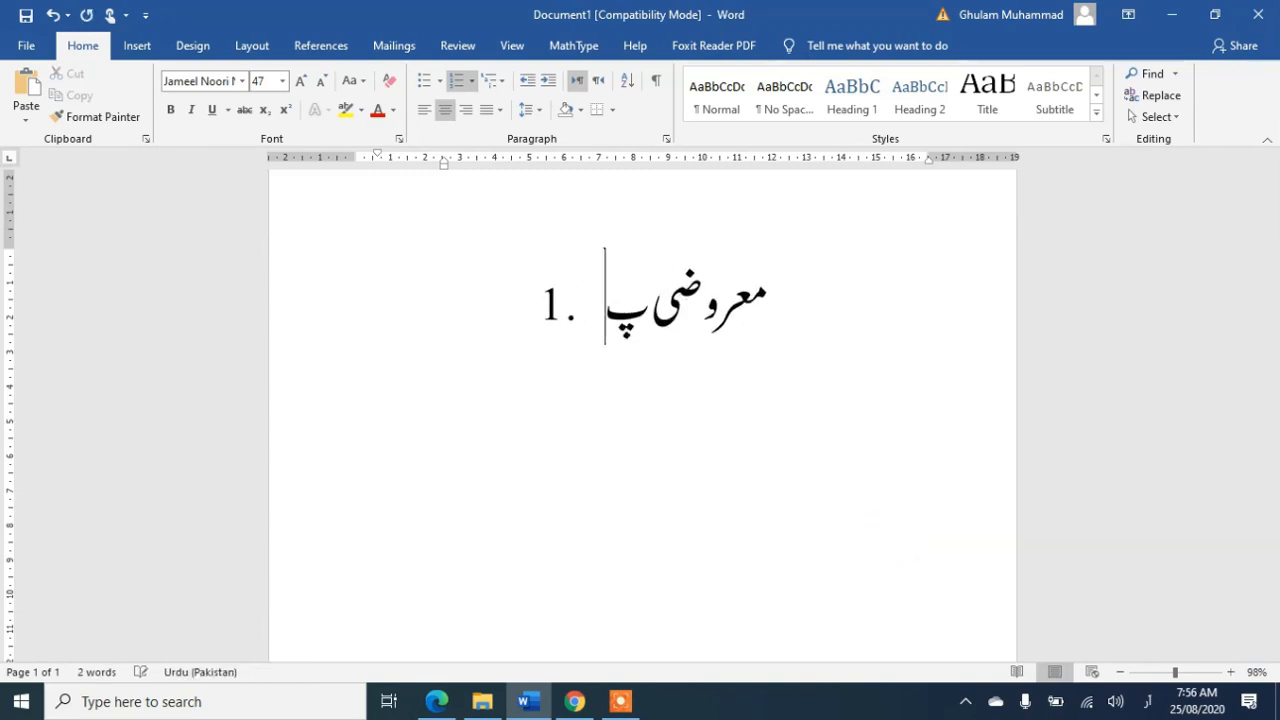
{"action": "type", "text": "یپر بنائے"}
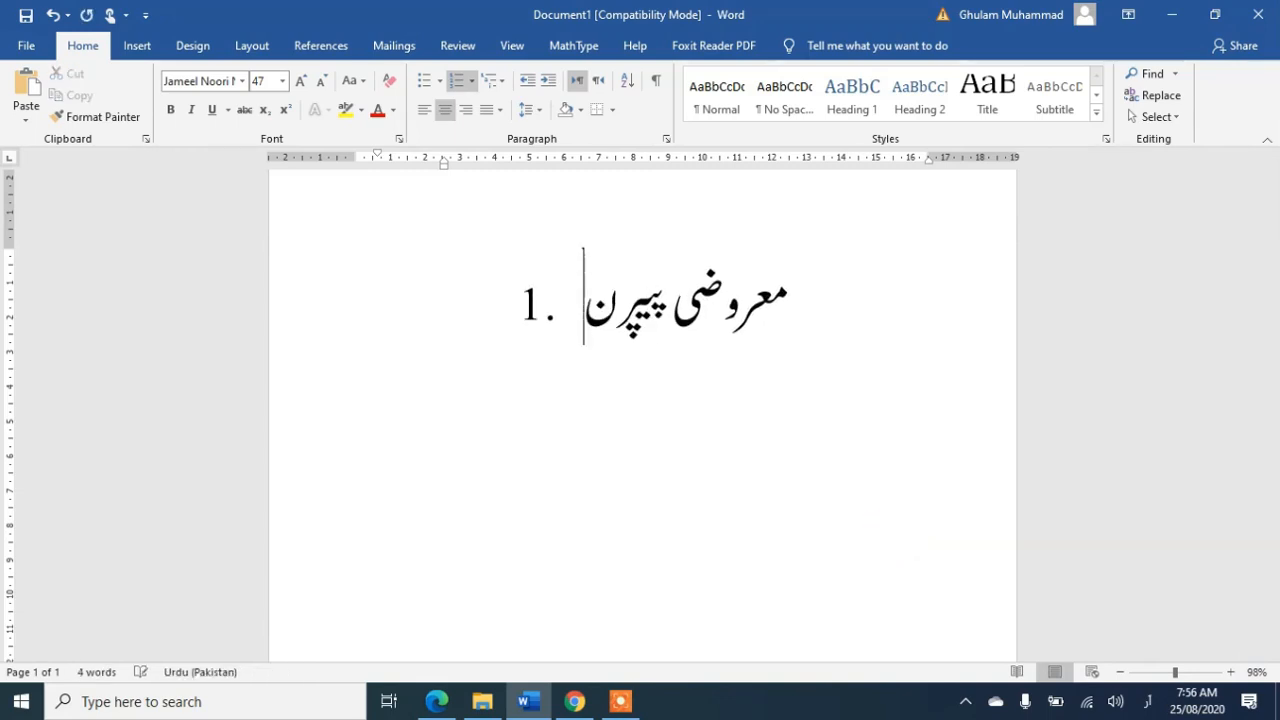
{"action": "key", "text": "BackSpace"}
{"action": "key", "text": "BackSpace"}
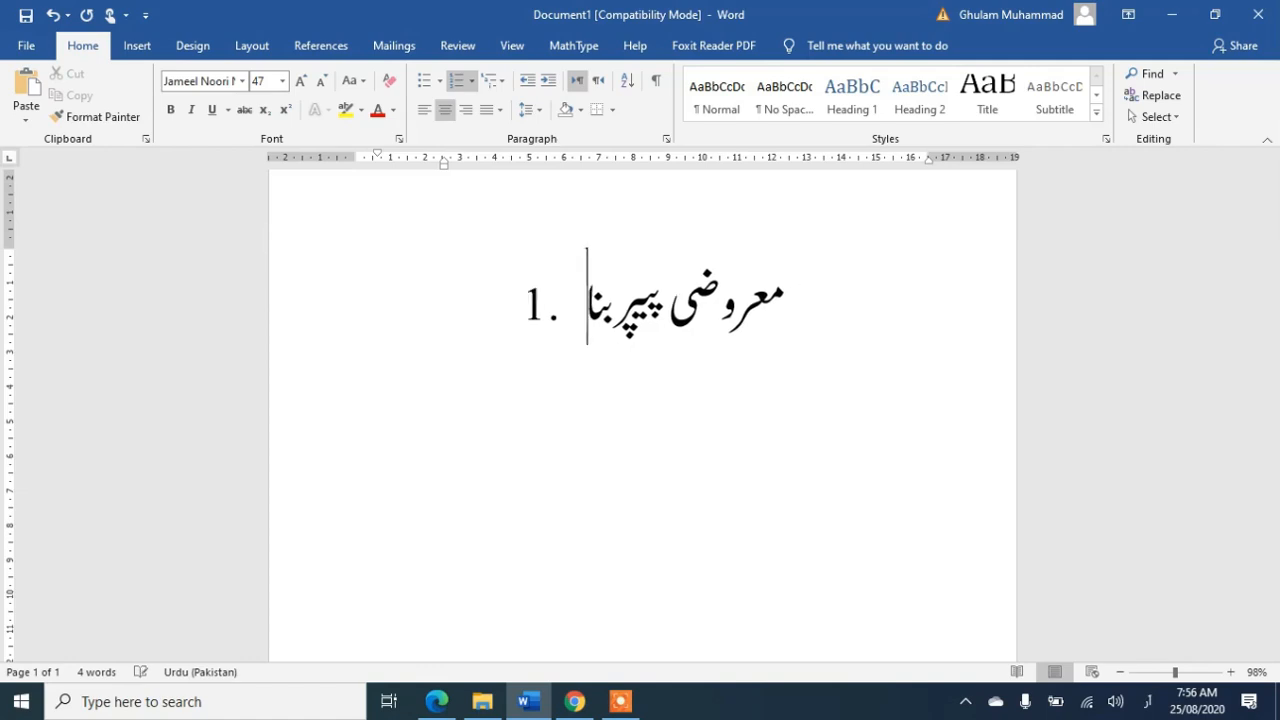
{"action": "type", "text": "نے کاری"}
{"action": "key", "text": "BackSpace"}
{"action": "key", "text": "BackSpace"}
{"action": "type", "text": "ط"}
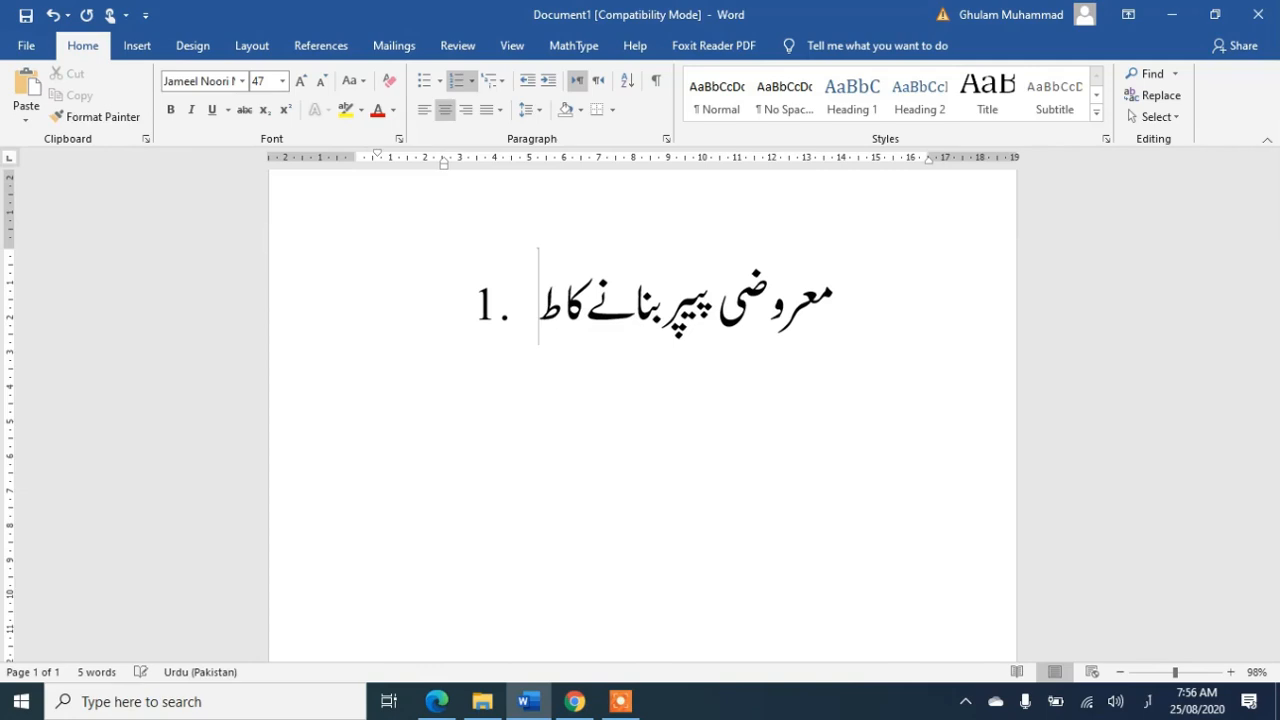
{"action": "type", "text": "ریقپ"}
{"action": "key", "text": "BackSpace"}
{"action": "type", "text": "ہ"}
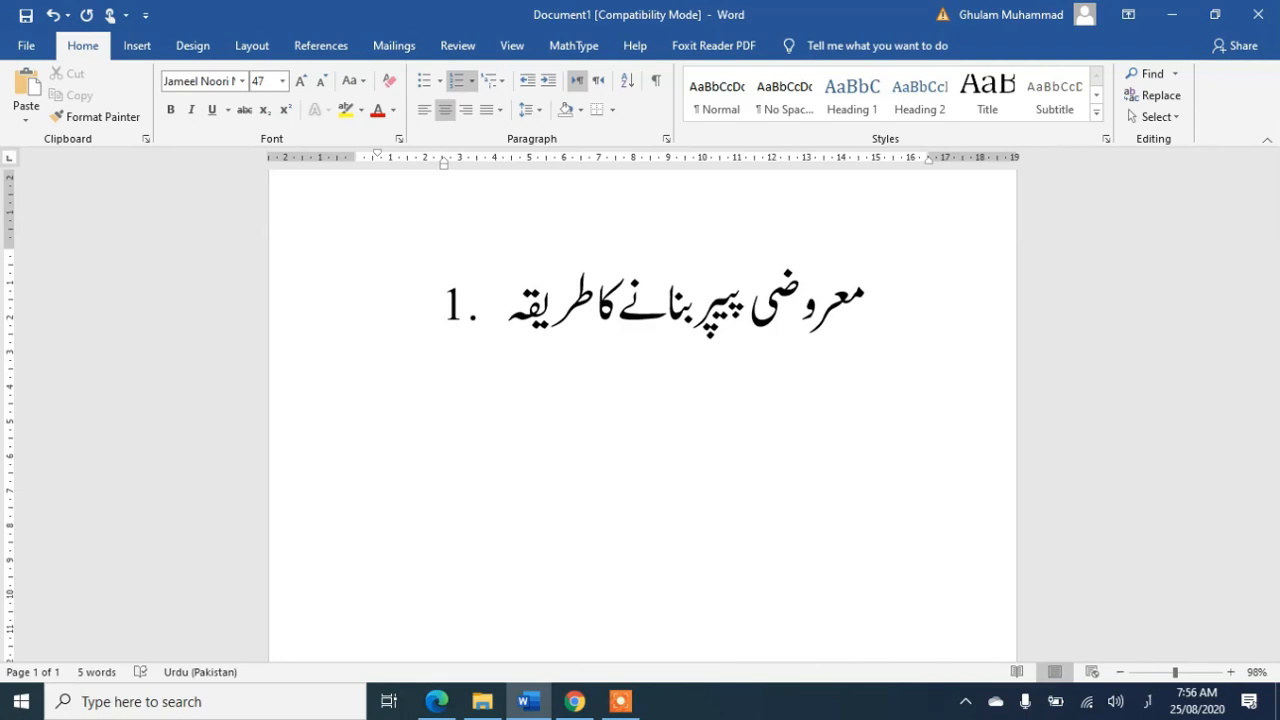
Delete everything on the page and insert a table with eight columns and three rows
{"action": "key", "text": "ctrl+a"}
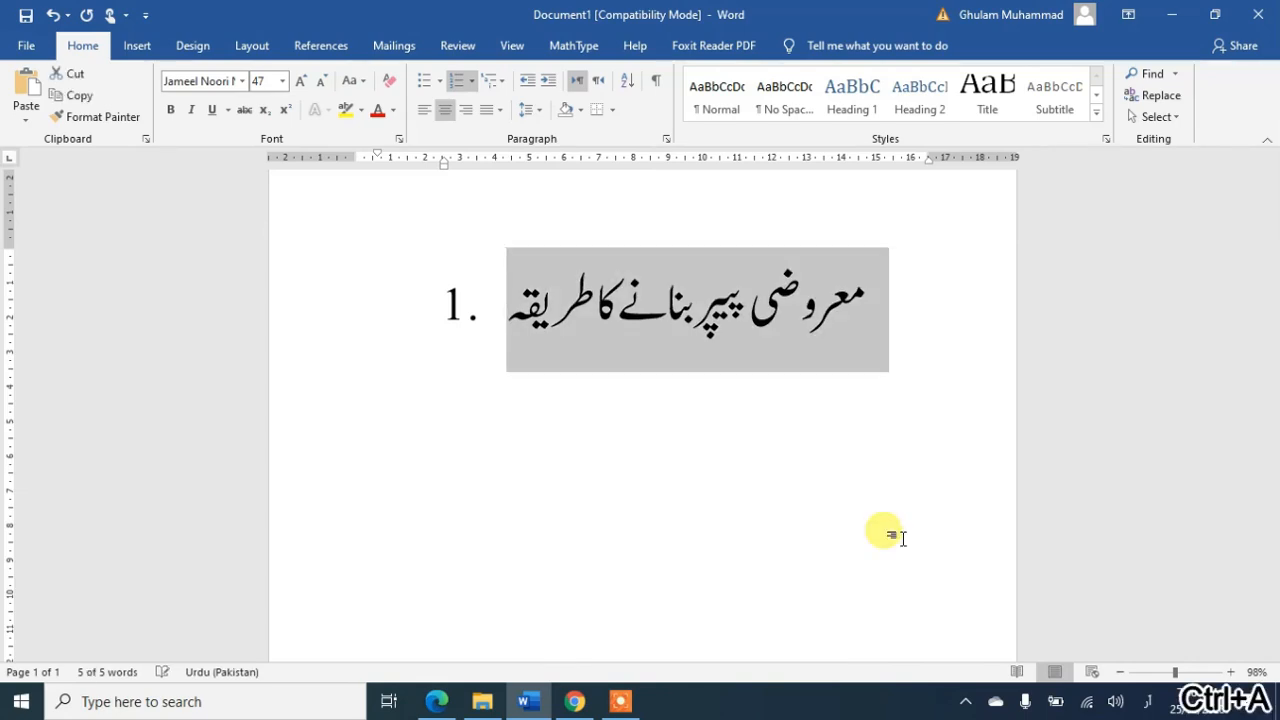
{"action": "key", "text": "Delete"}
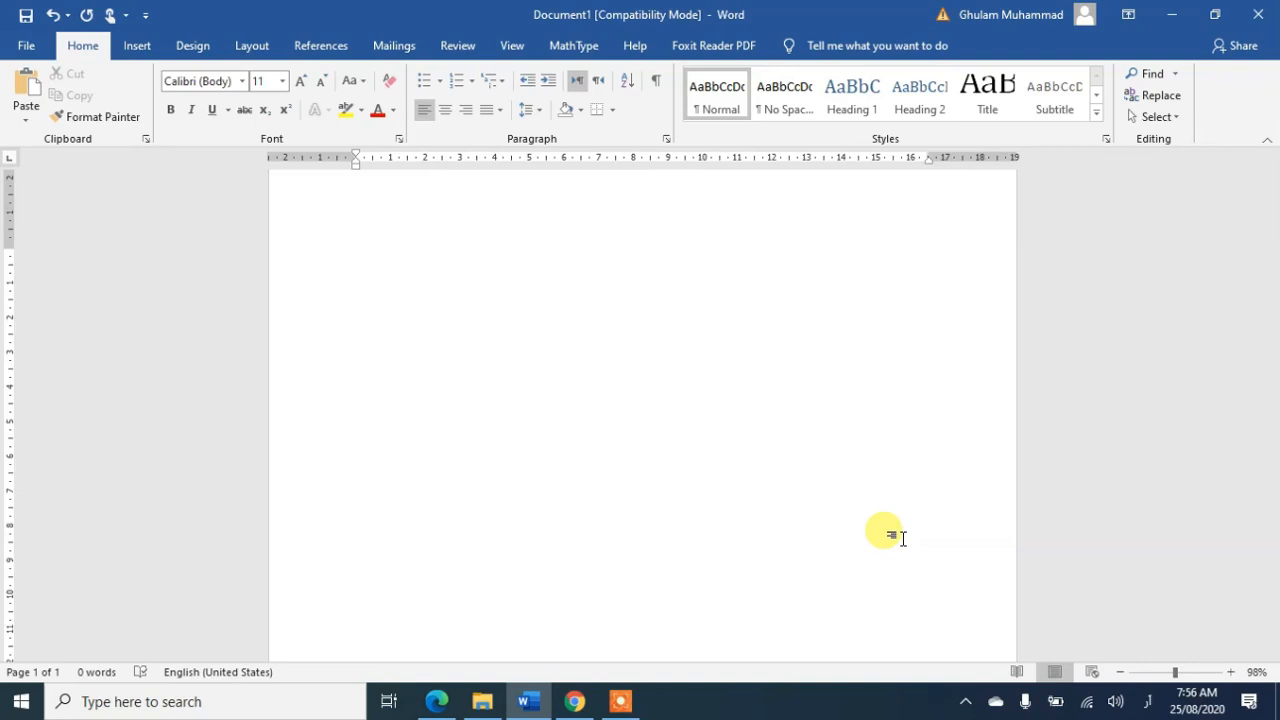
{"action": "left_click", "coordinate": [252, 45]}
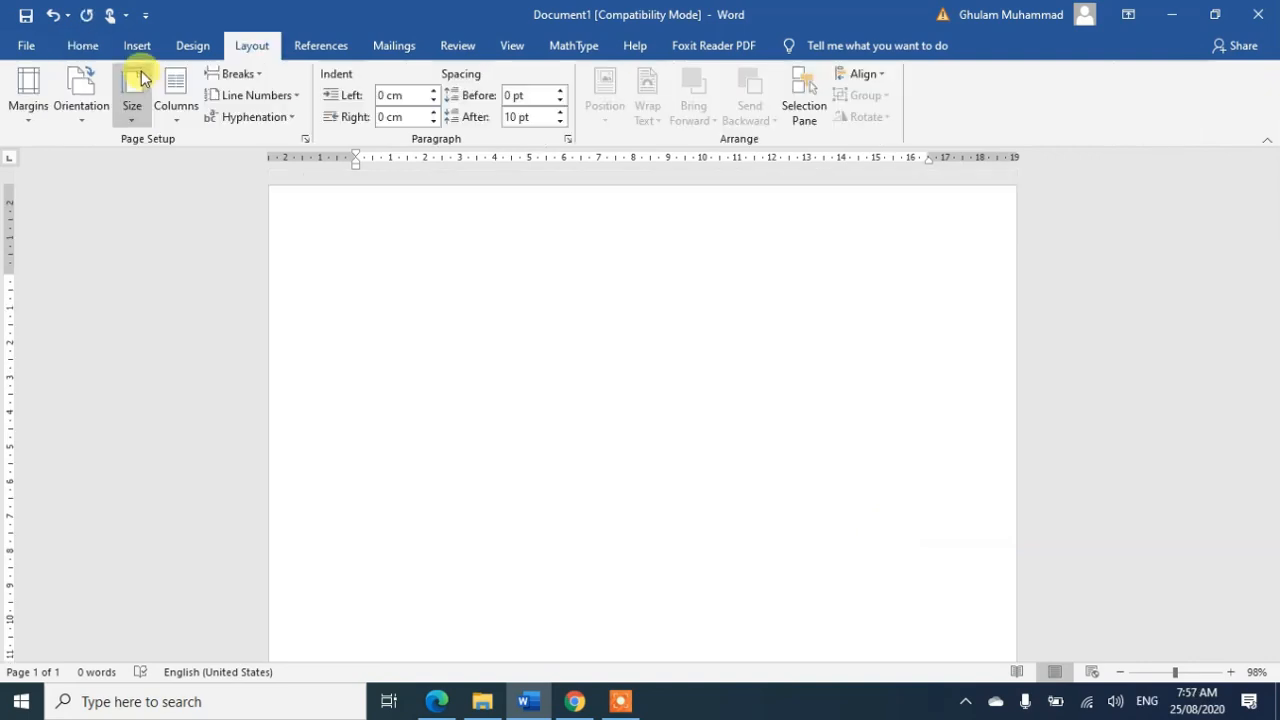
{"action": "left_click", "coordinate": [133, 53]}
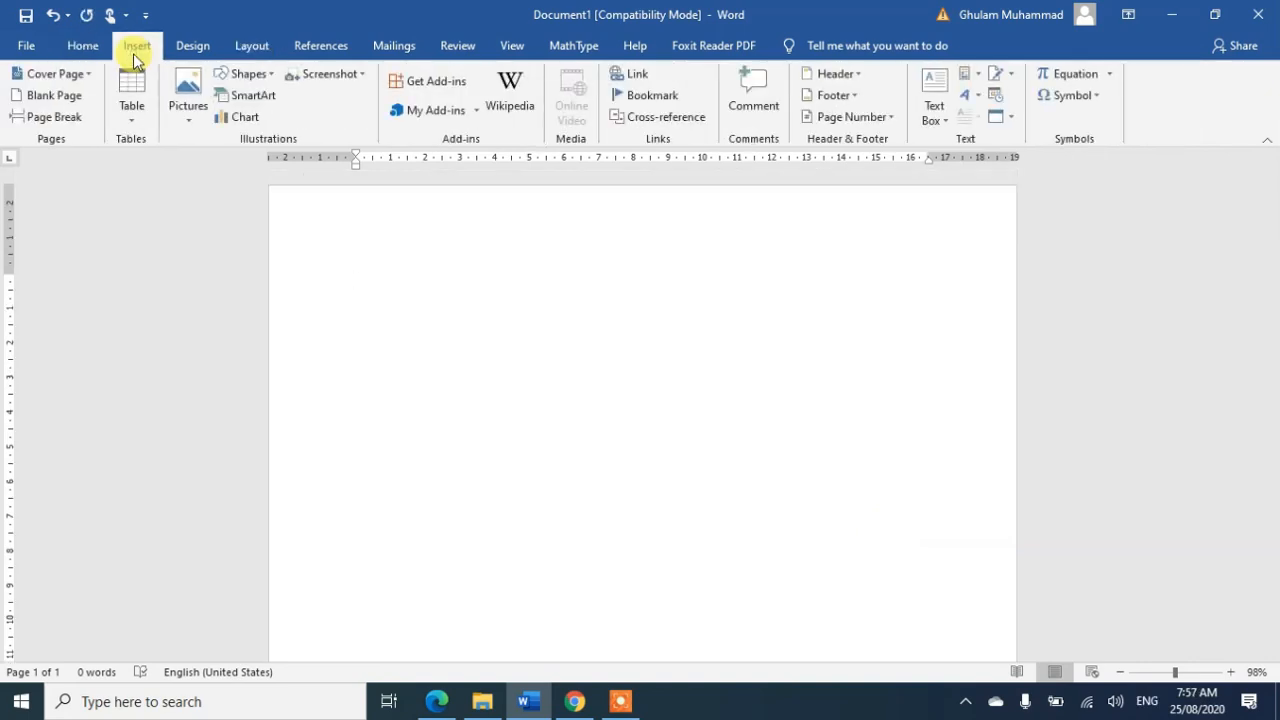
{"action": "left_click", "coordinate": [132, 119]}
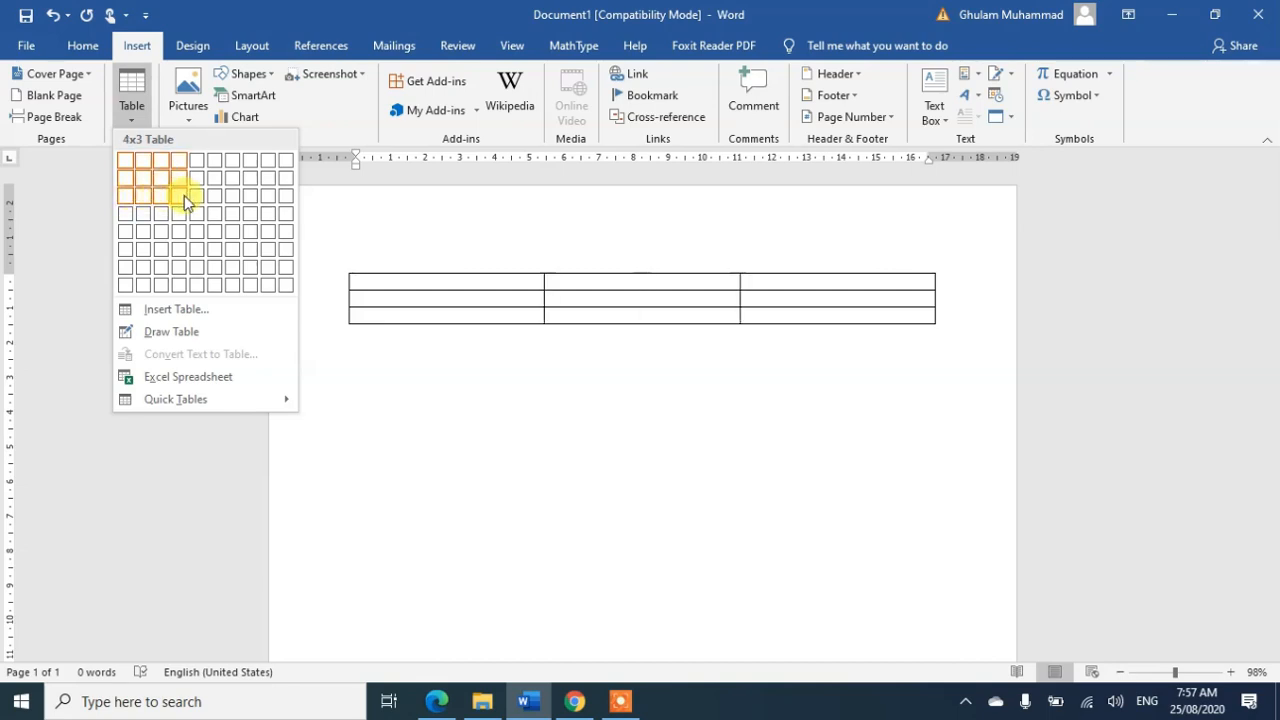
{"action": "left_click", "coordinate": [250, 203]}
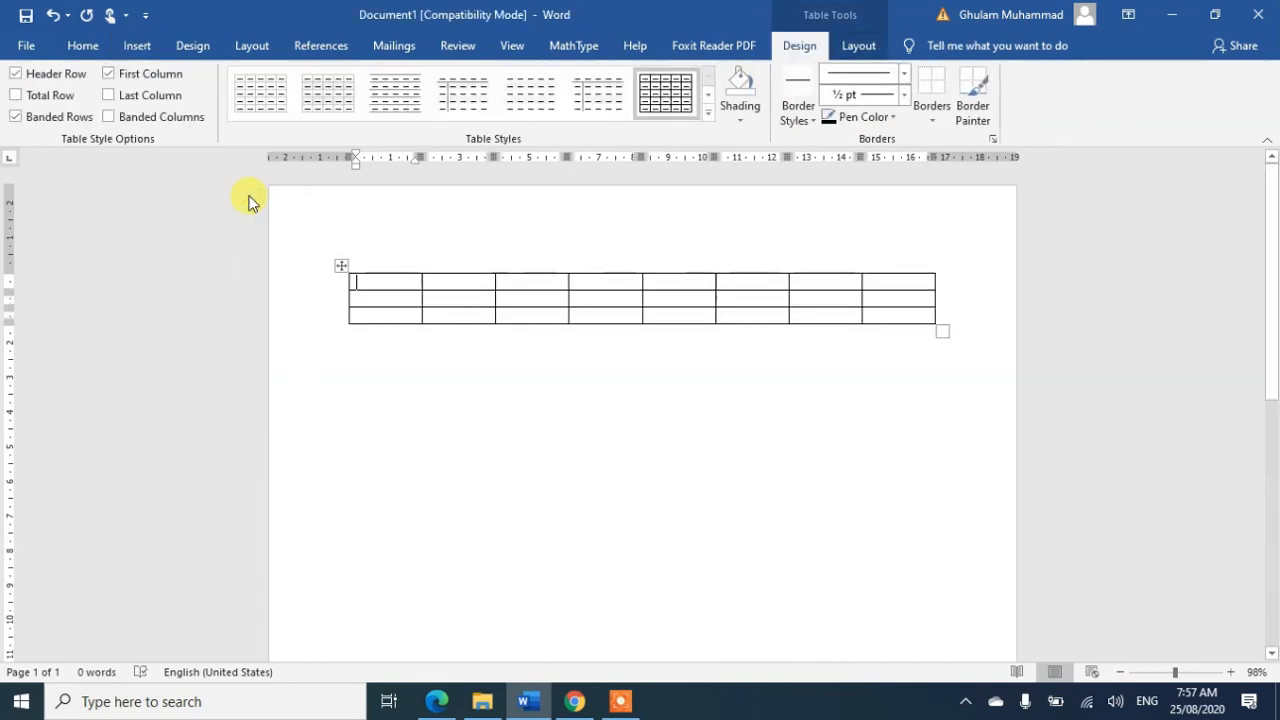
Merge all cells of the table's first row into one cell
{"action": "mouse_move", "coordinate": [324, 291]}
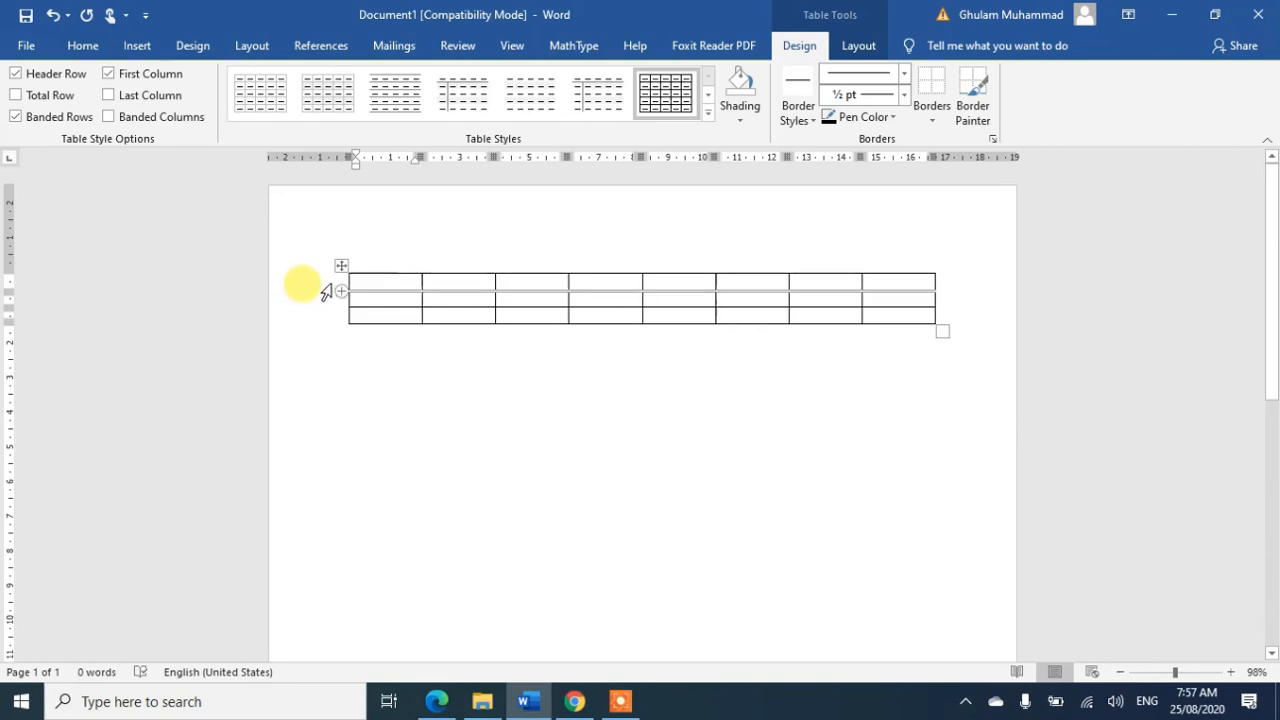
{"action": "left_click", "coordinate": [324, 291]}
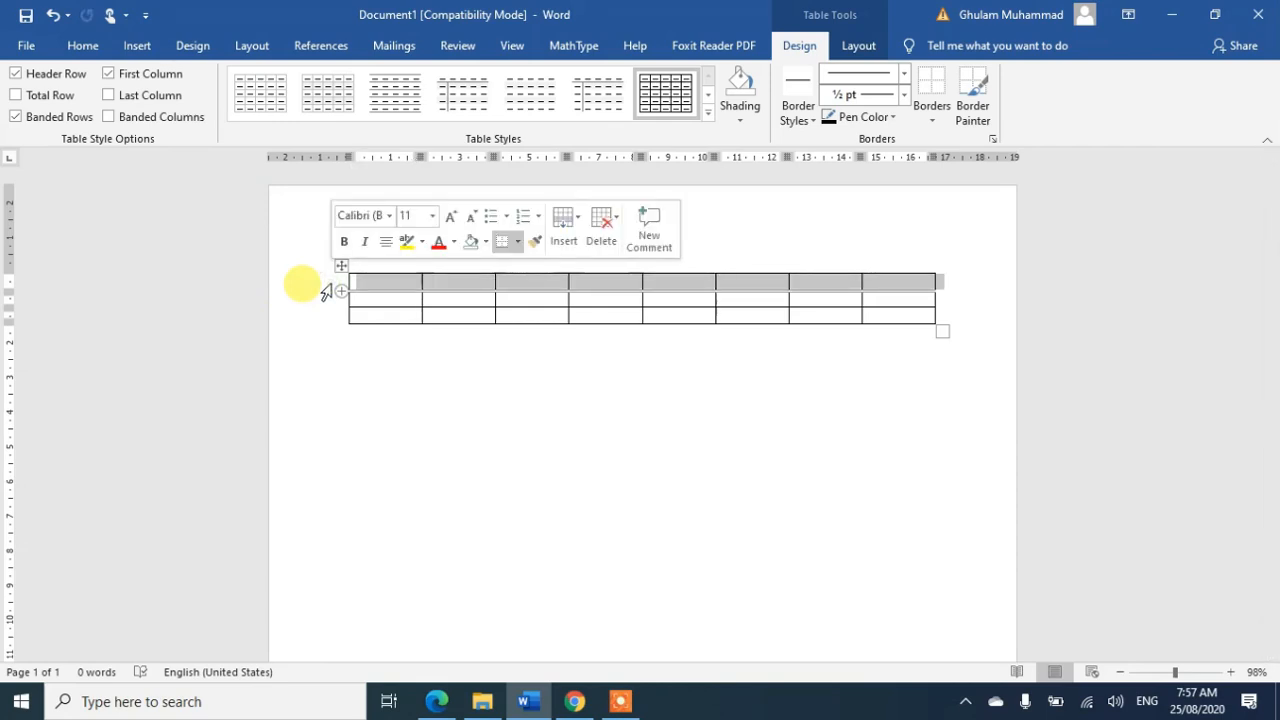
{"action": "right_click", "coordinate": [332, 290]}
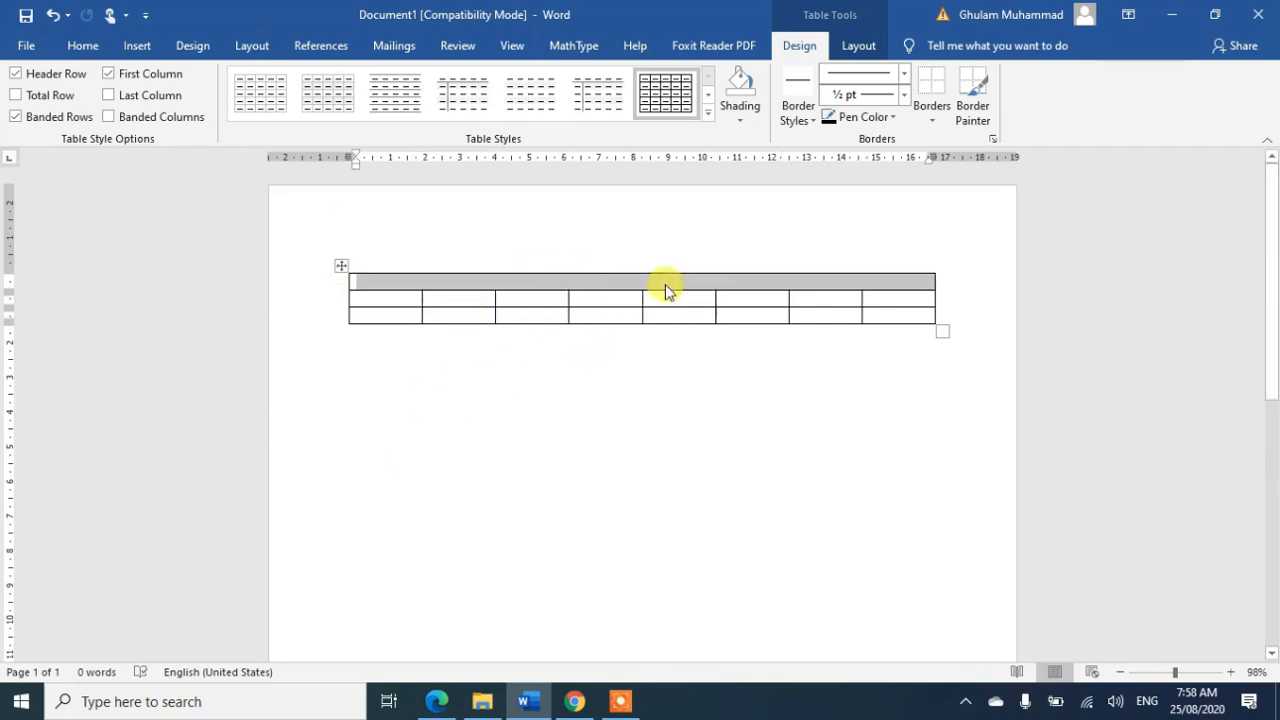
Merge the first column's cells in the second and third rows into one cell
{"action": "left_click", "coordinate": [398, 298]}
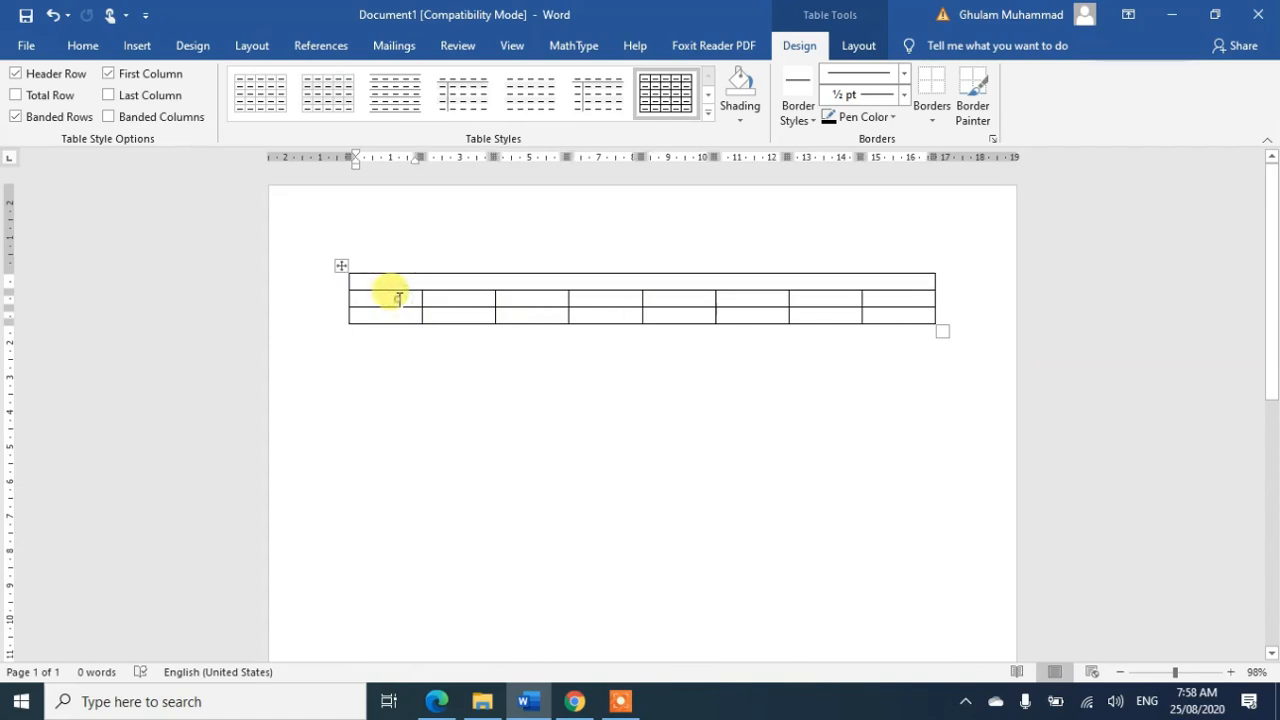
{"action": "left_click_drag", "start_coordinate": [398, 298], "coordinate": [398, 308]}
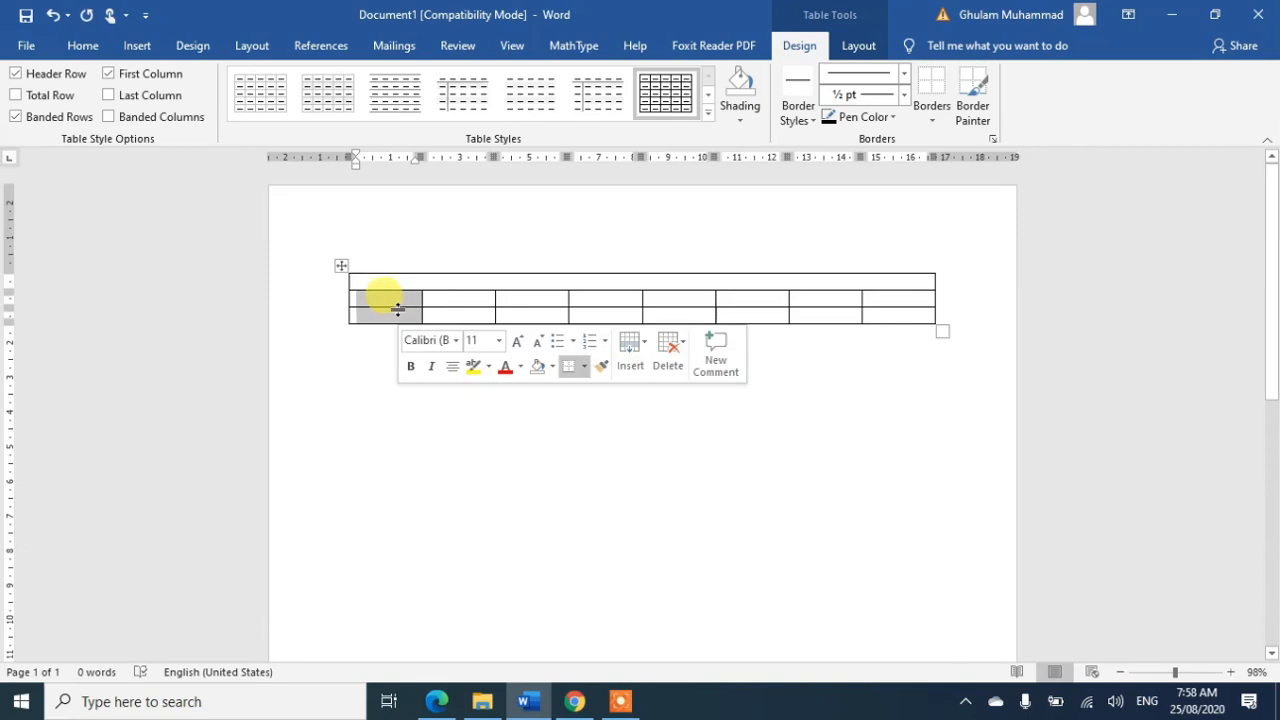
{"action": "right_click", "coordinate": [398, 309]}
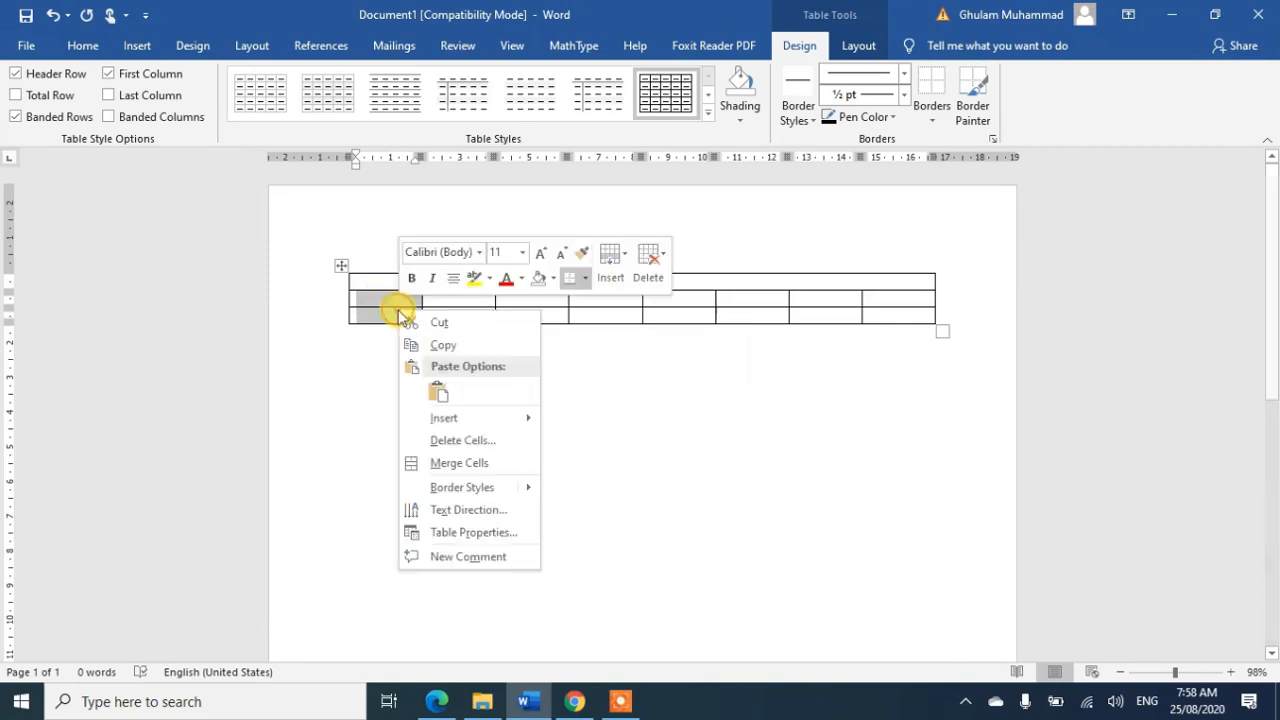
{"action": "left_click", "coordinate": [473, 464]}
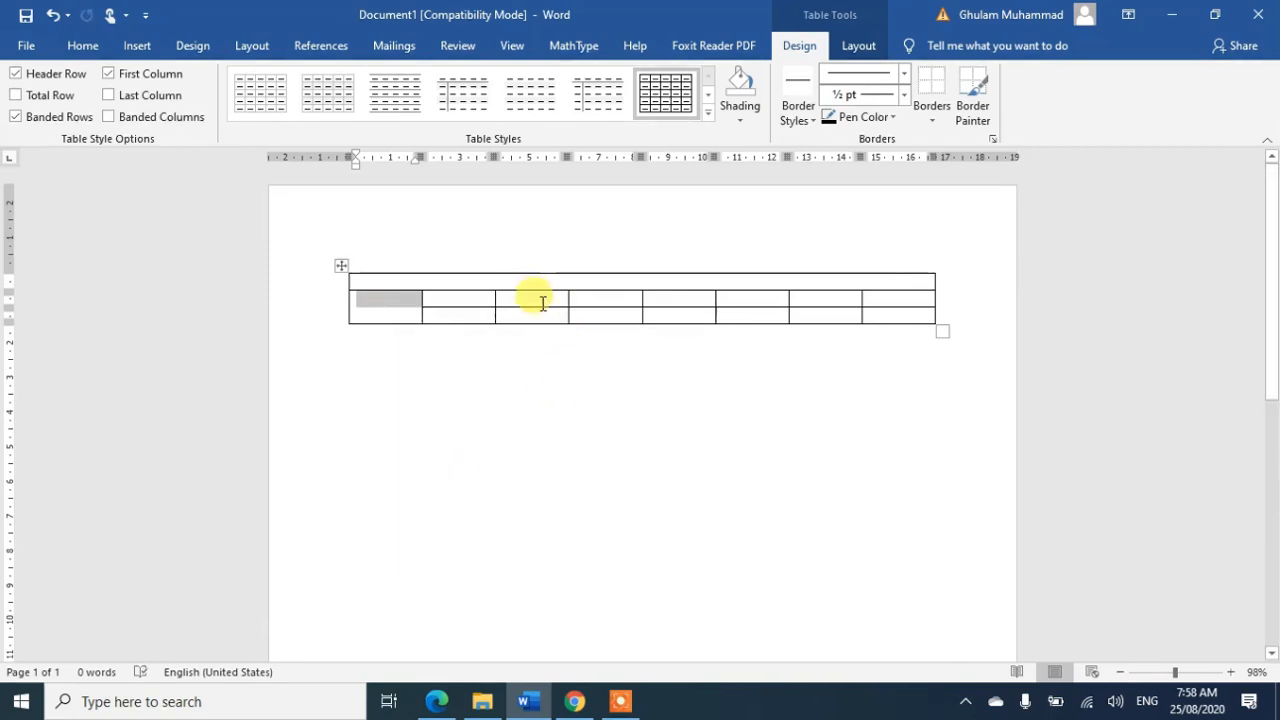
Merge the second- and third-row cells vertically in the third, fifth and seventh columns, making one merged cell per column
{"action": "left_click_drag", "start_coordinate": [531, 300], "coordinate": [531, 314]}
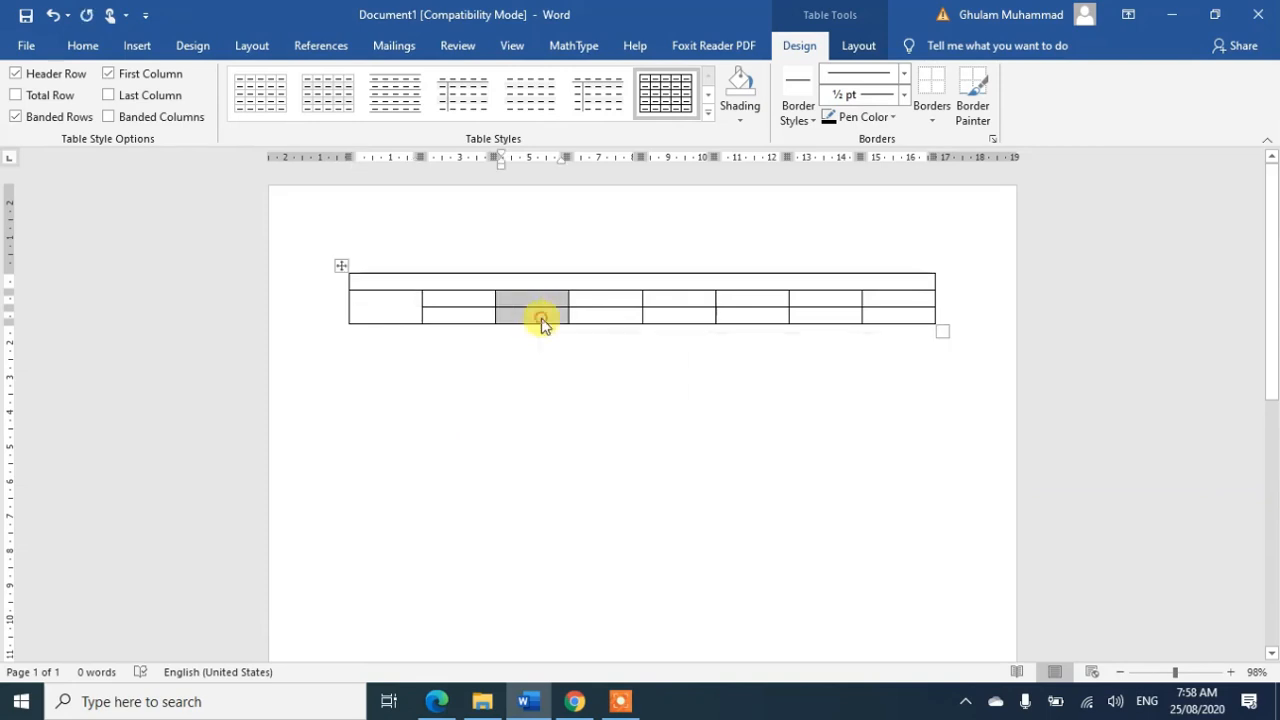
{"action": "right_click", "coordinate": [543, 322]}
{"action": "left_click", "coordinate": [597, 475]}
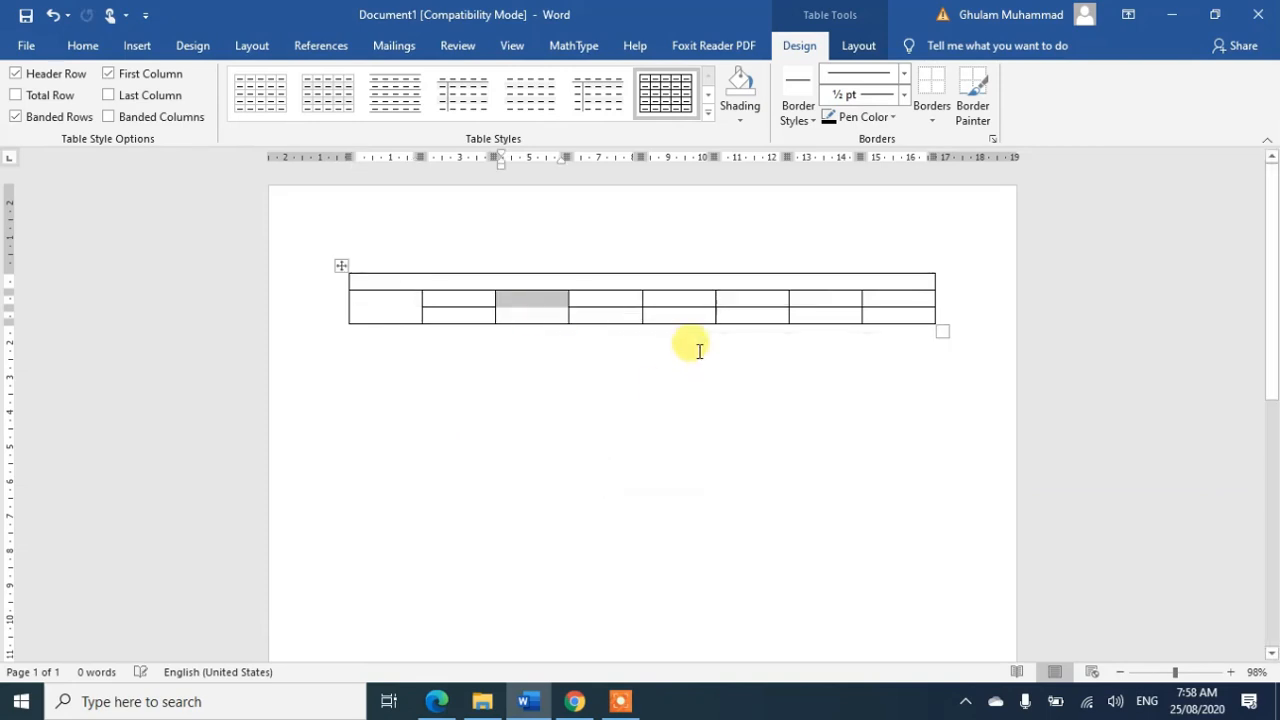
{"action": "left_click_drag", "start_coordinate": [679, 300], "coordinate": [683, 314]}
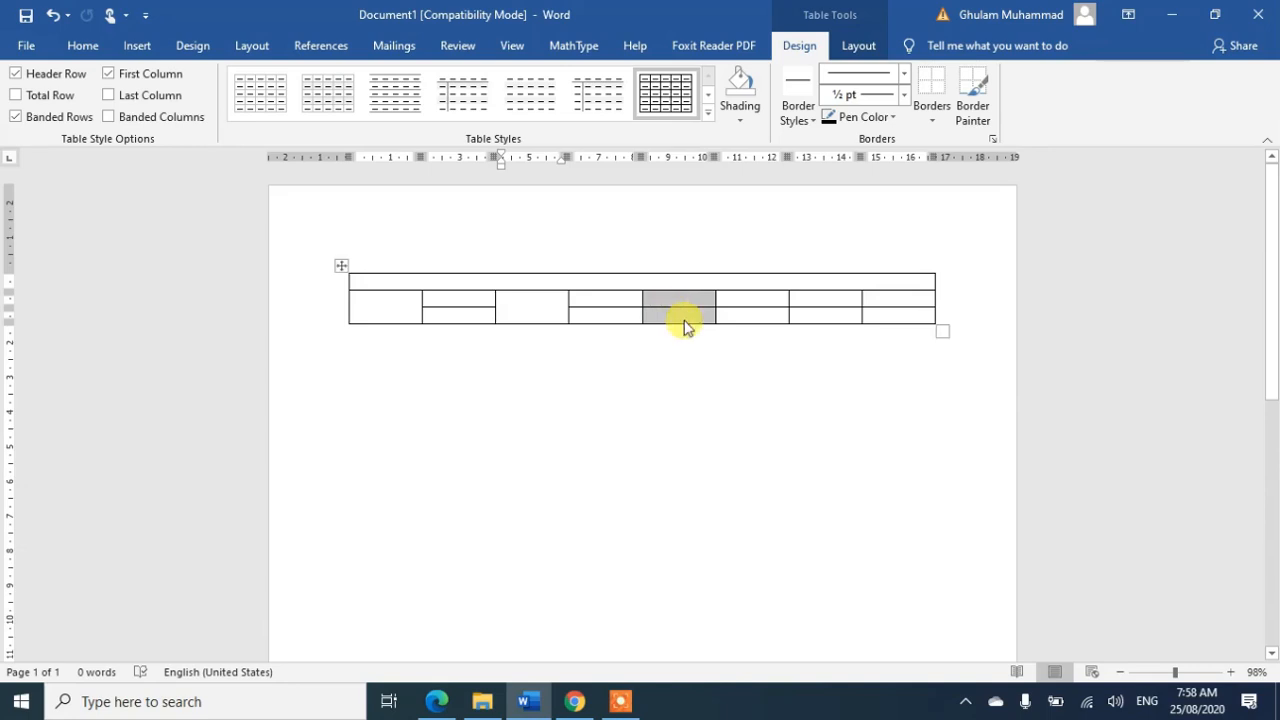
{"action": "right_click", "coordinate": [685, 322]}
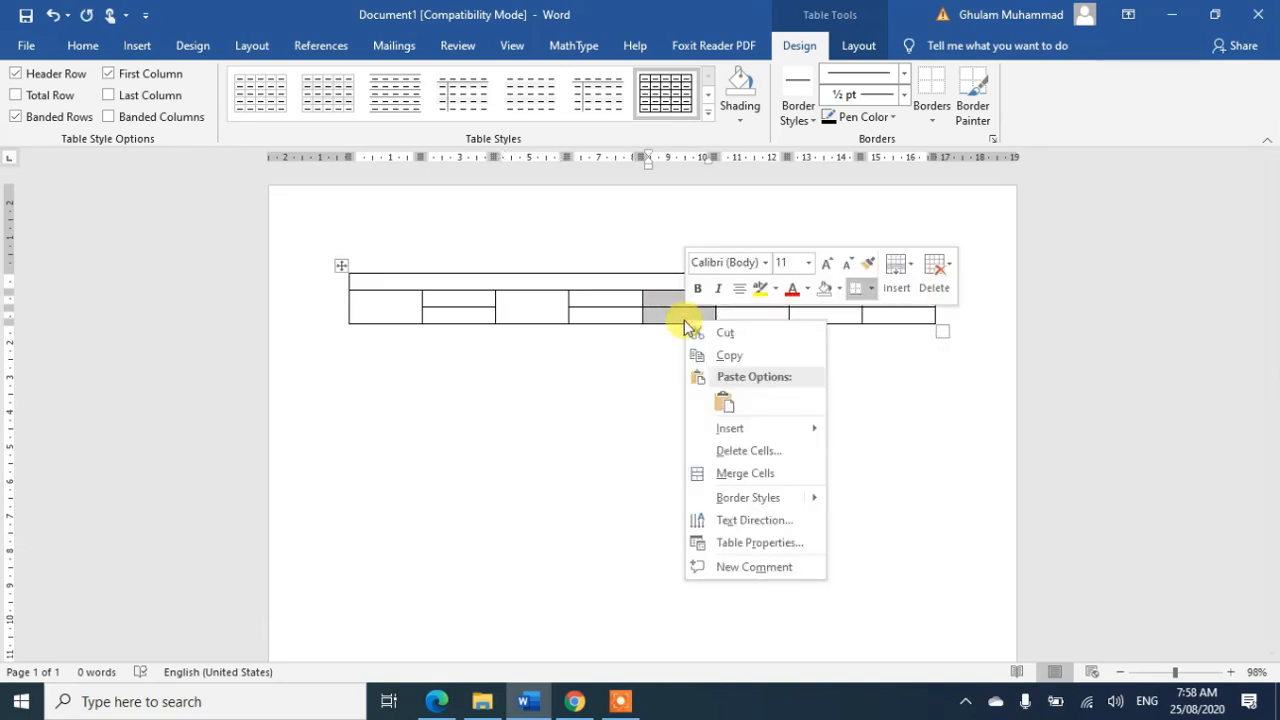
{"action": "left_click", "coordinate": [730, 474]}
{"action": "left_click_drag", "start_coordinate": [825, 296], "coordinate": [830, 318]}
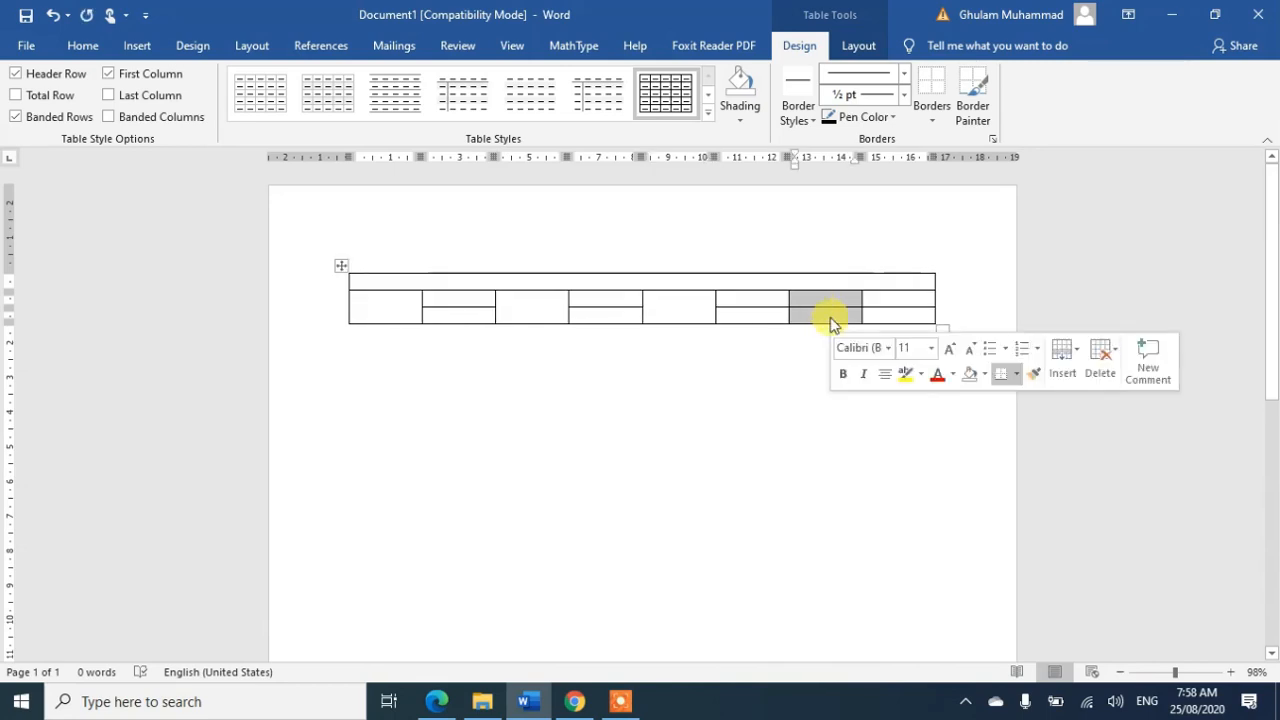
{"action": "right_click", "coordinate": [830, 317]}
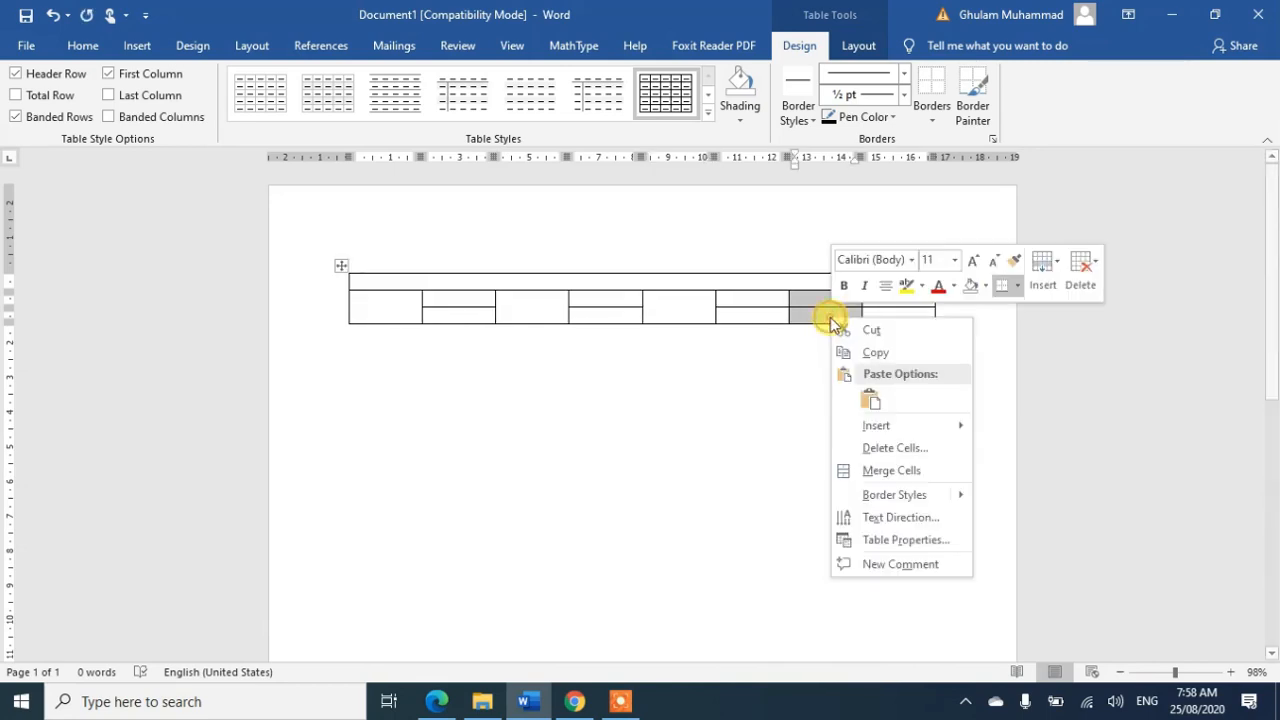
{"action": "left_click", "coordinate": [868, 468]}
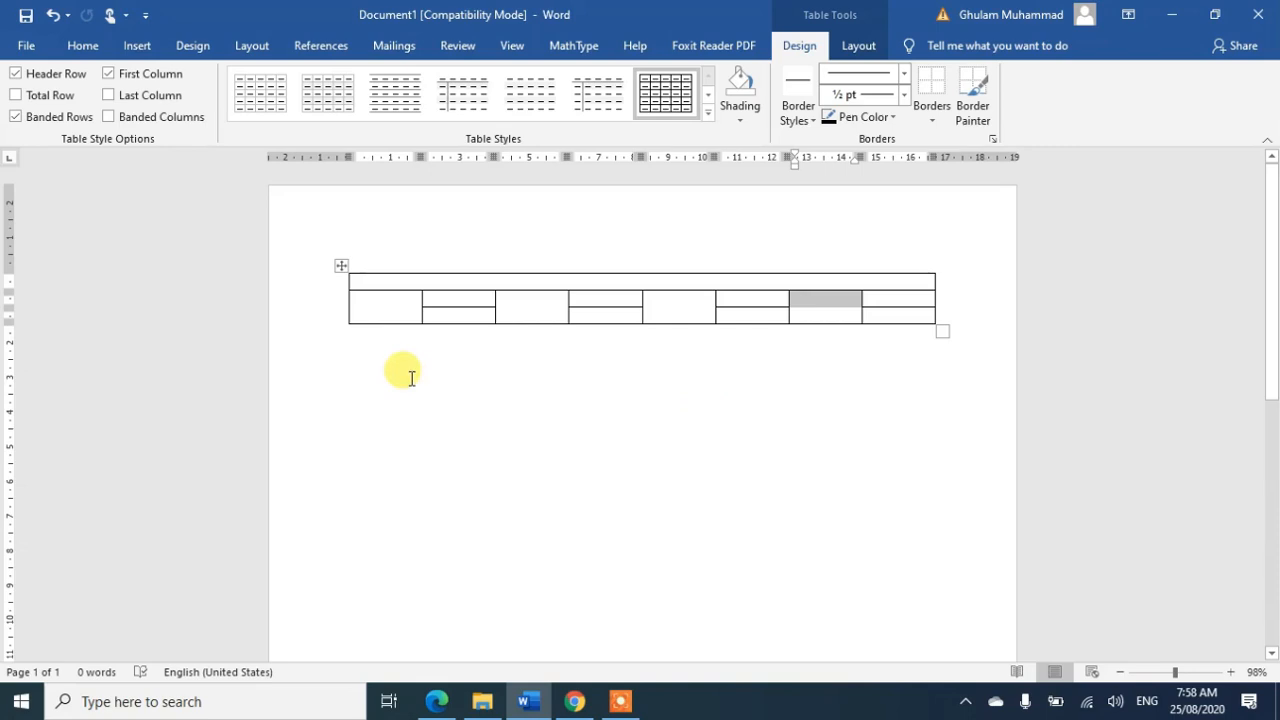
{"action": "left_click", "coordinate": [375, 310]}
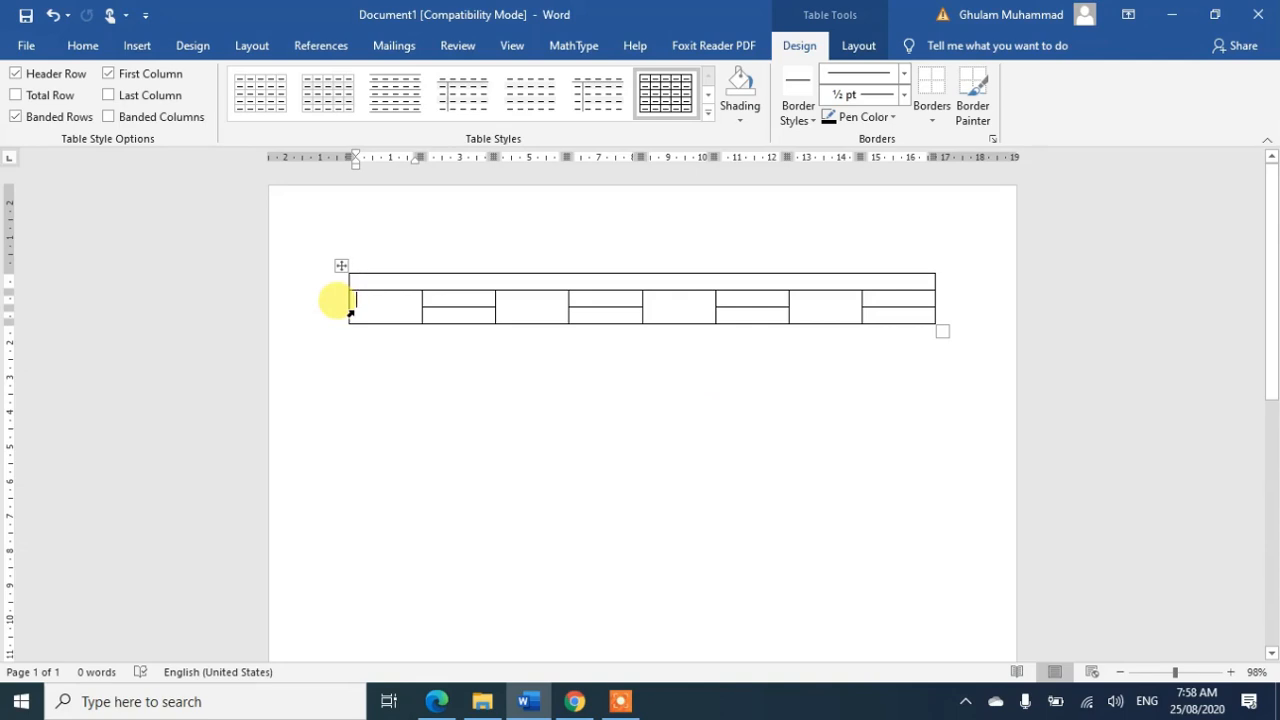
{"action": "key", "text": "ctrl+a"}
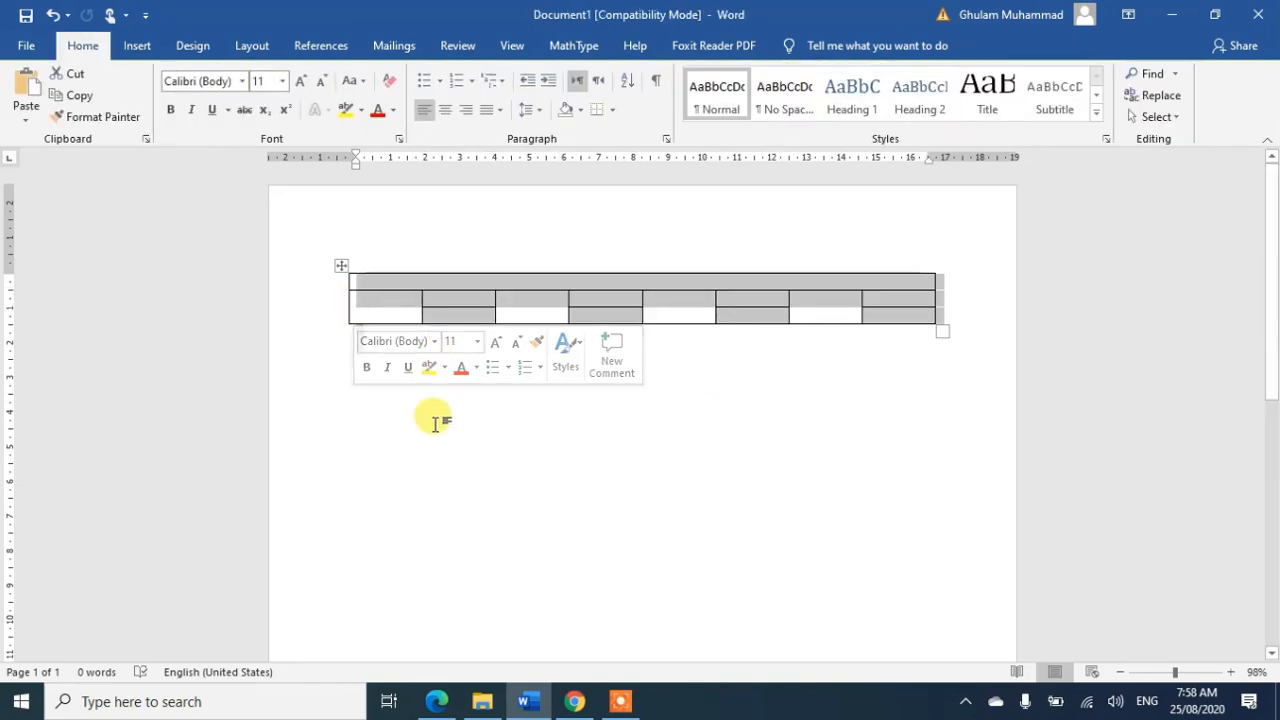
{"action": "left_click", "coordinate": [435, 422]}
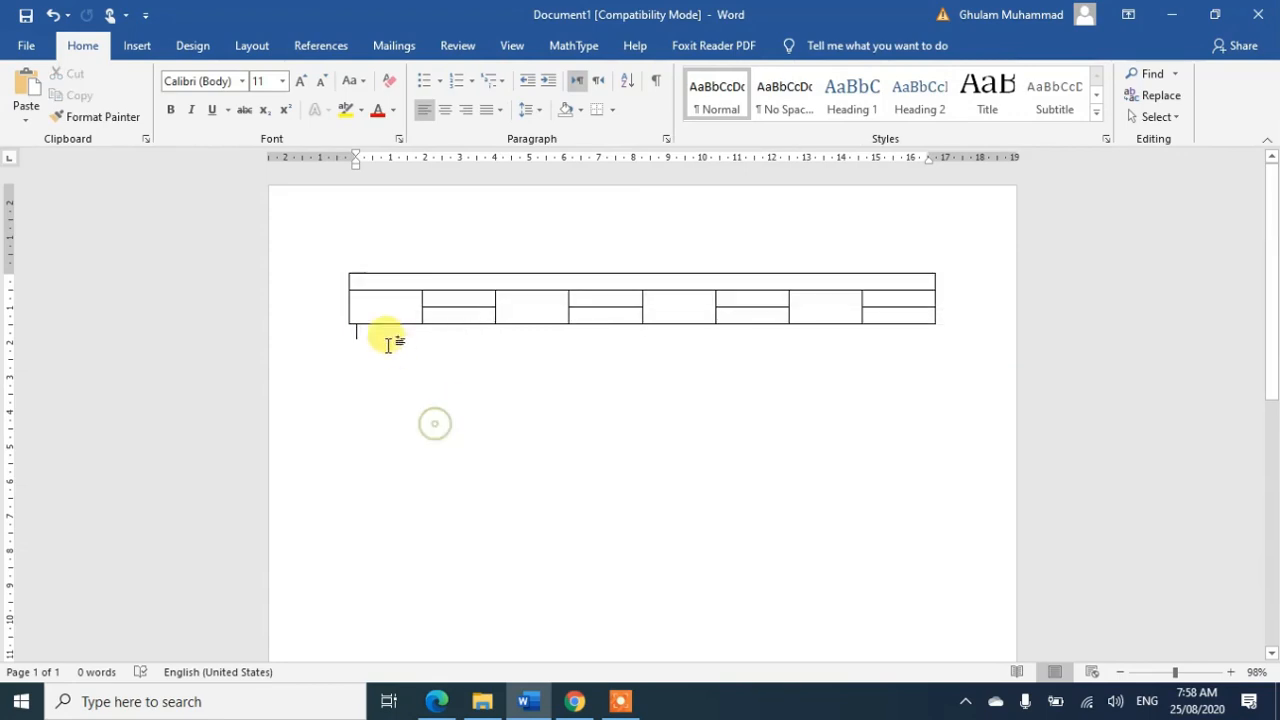
Set the font of the four merged cells in the first, third, fifth and seventh columns to OMR
{"action": "left_click", "coordinate": [350, 308]}
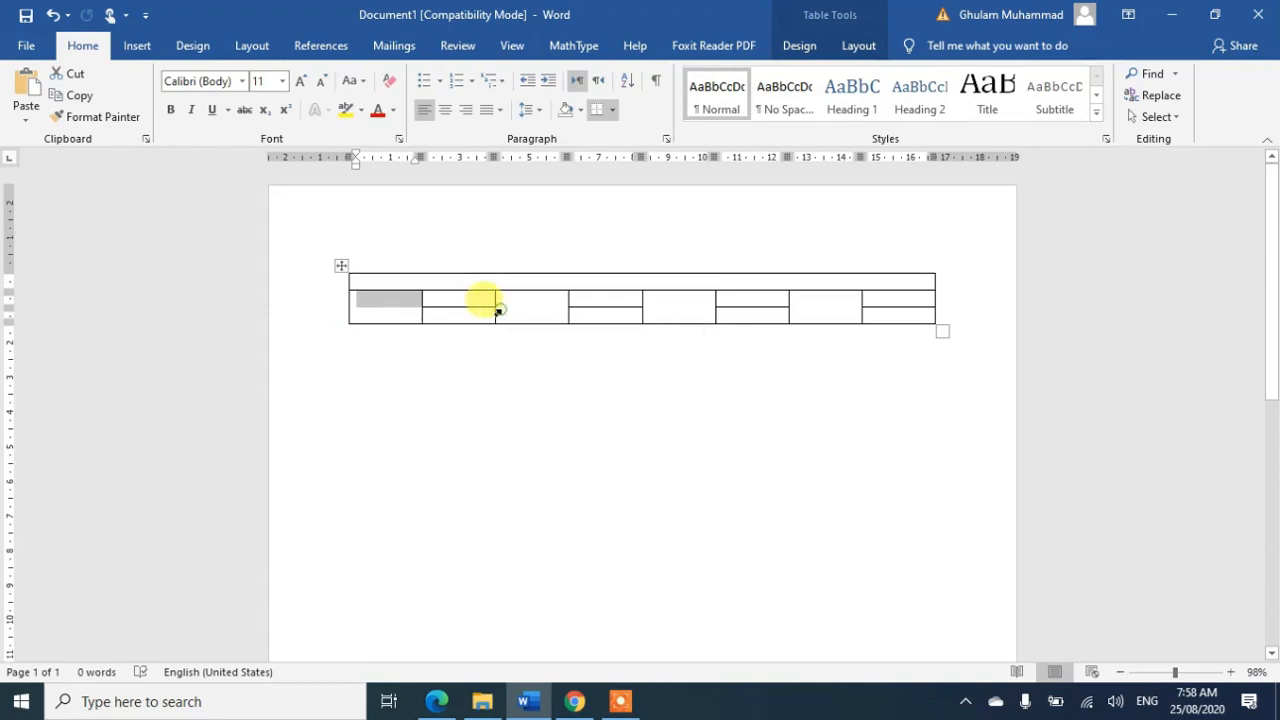
{"action": "left_click", "coordinate": [499, 308], "text": "ctrl"}
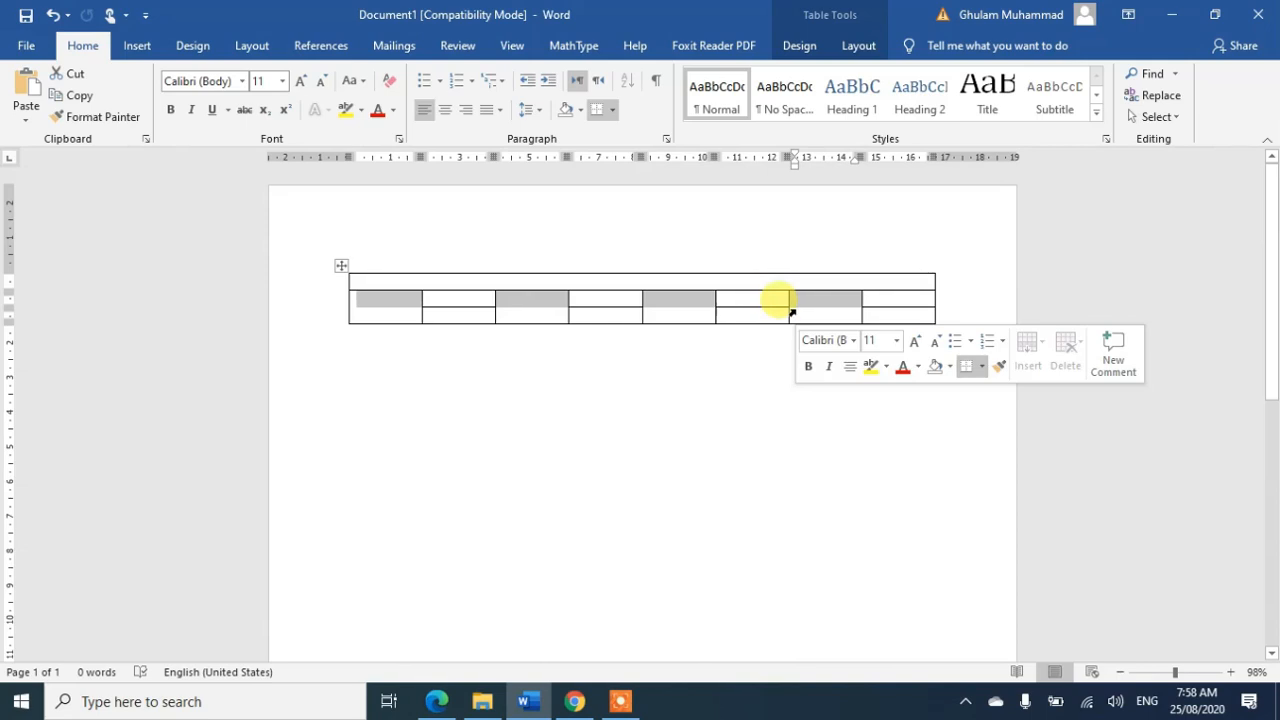
{"action": "left_click", "coordinate": [852, 45]}
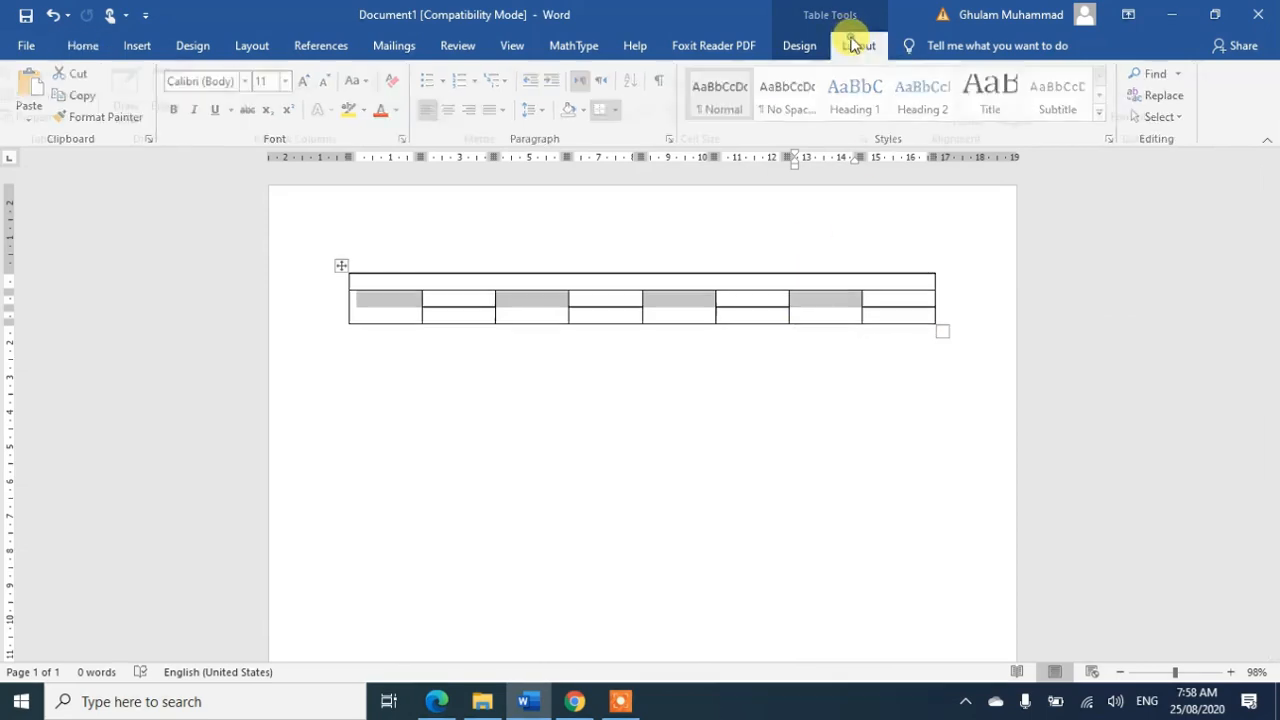
{"action": "left_click", "coordinate": [789, 47]}
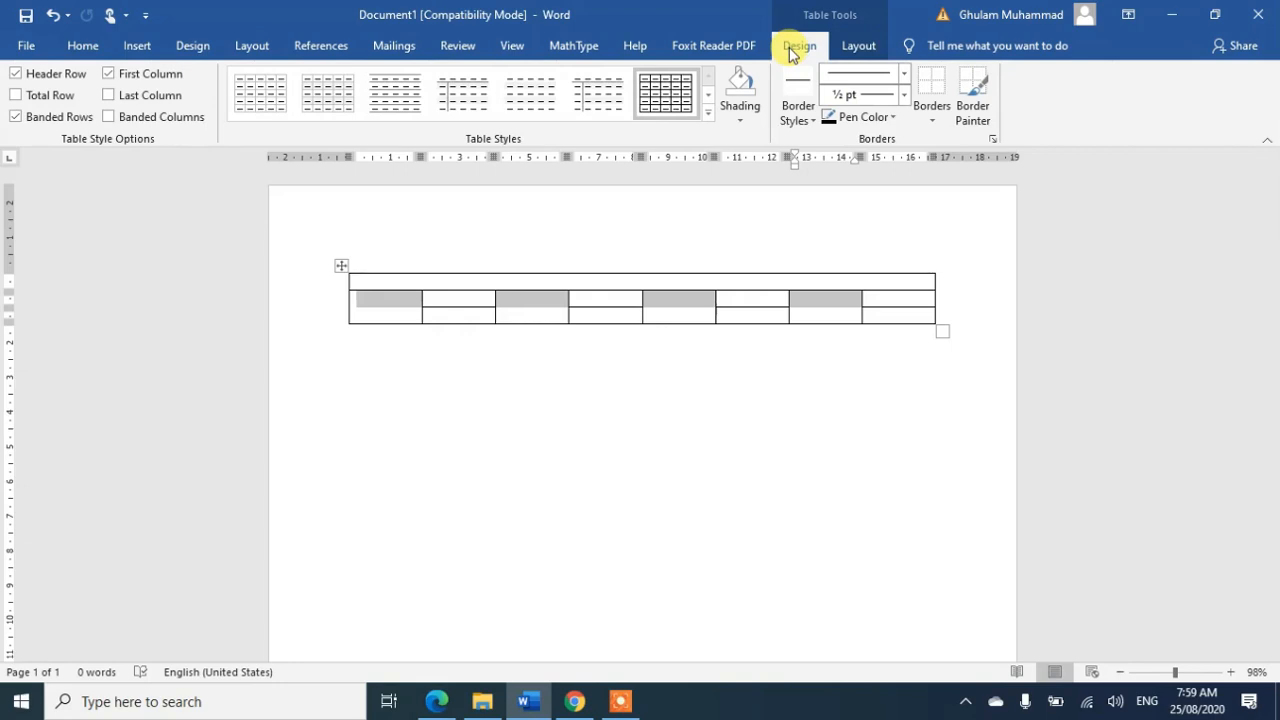
{"action": "left_click", "coordinate": [80, 46]}
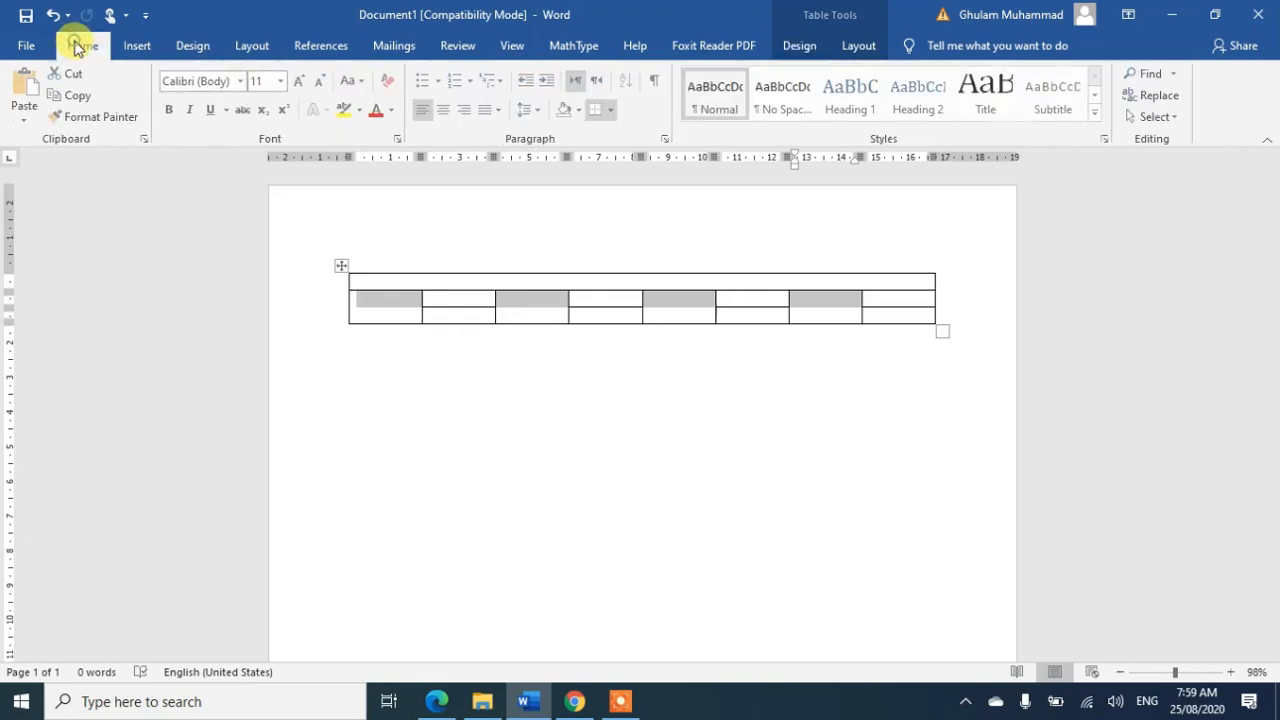
{"action": "left_click", "coordinate": [242, 82]}
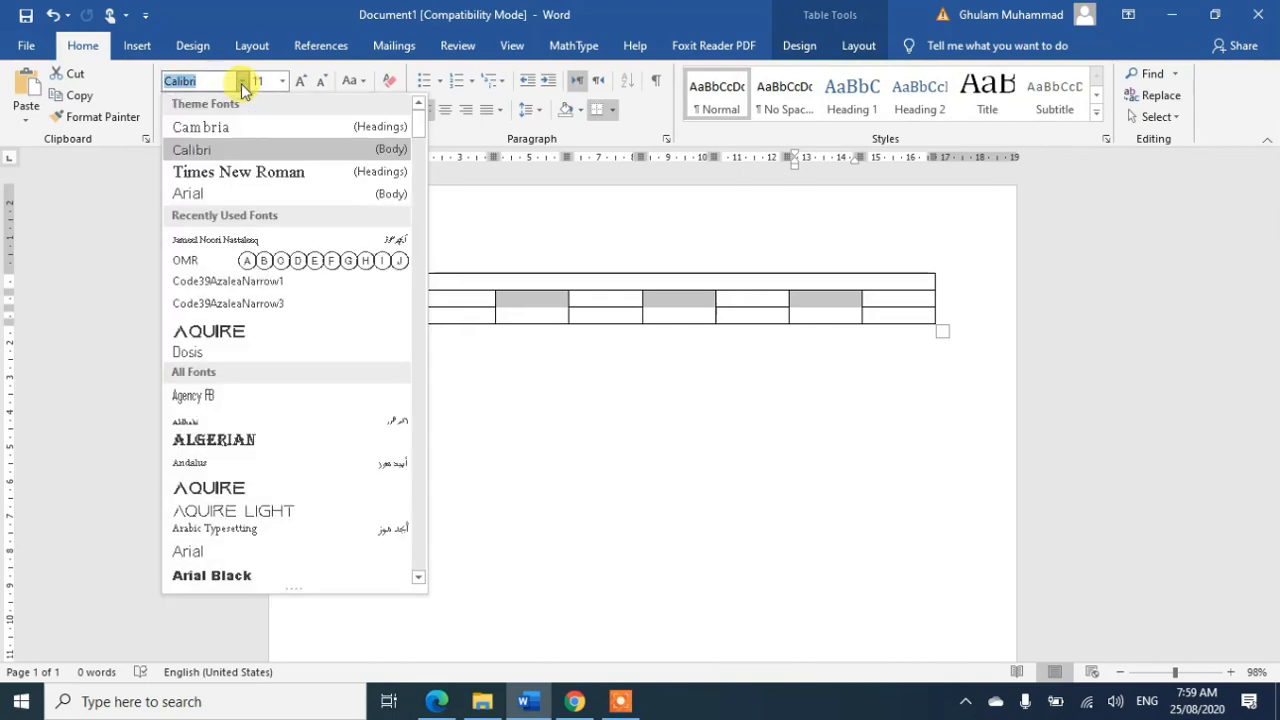
{"action": "left_click", "coordinate": [240, 260]}
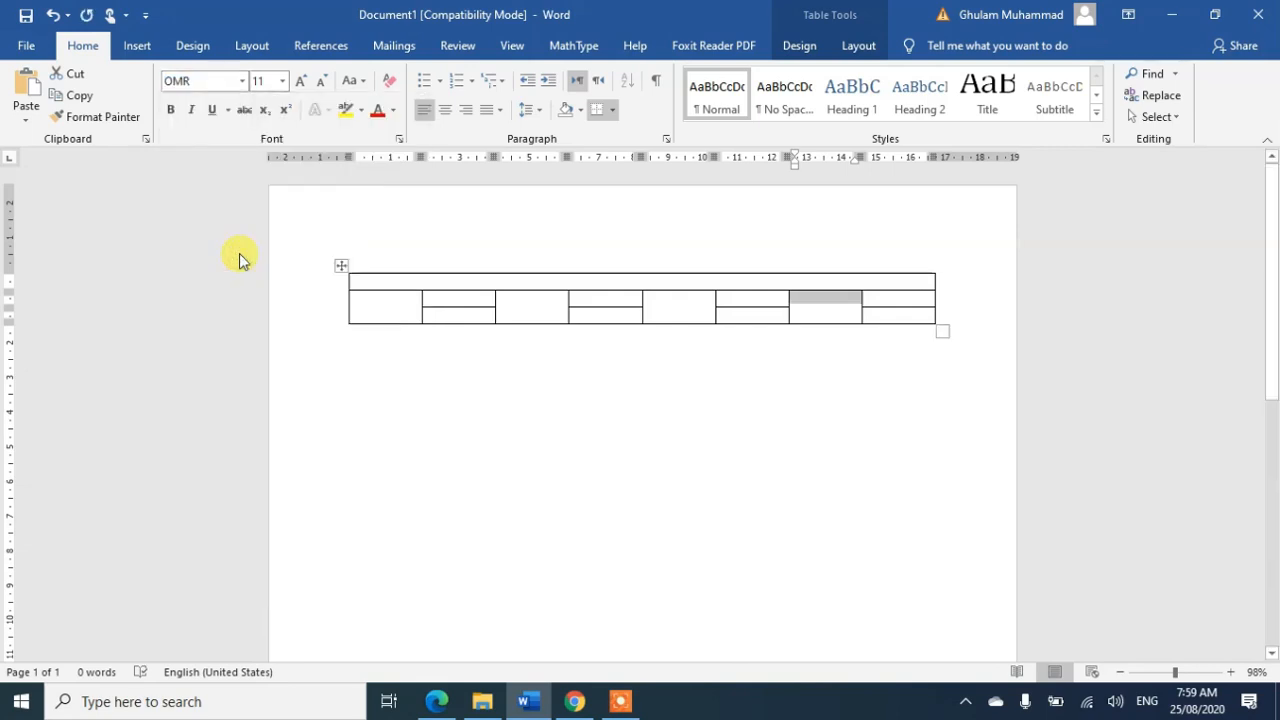
Centre the content horizontally and vertically in each of the four merged option cells
{"action": "left_click", "coordinate": [390, 300]}
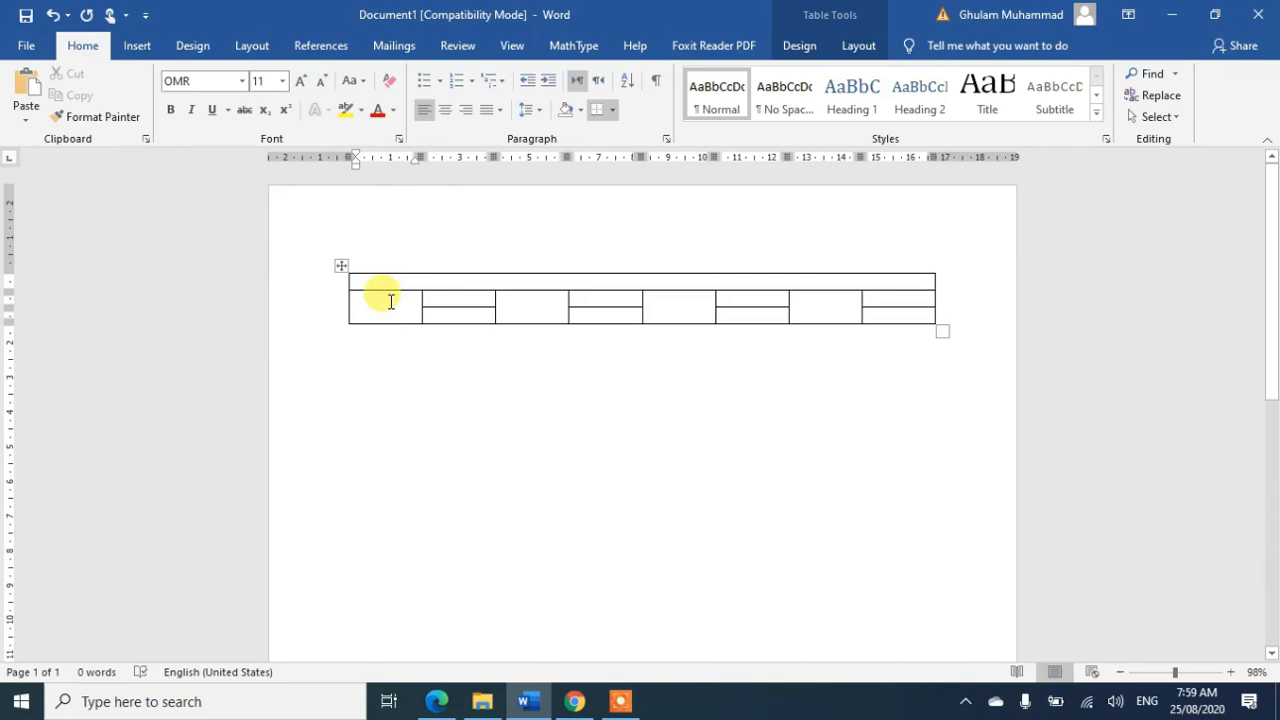
{"action": "left_click", "coordinate": [805, 50]}
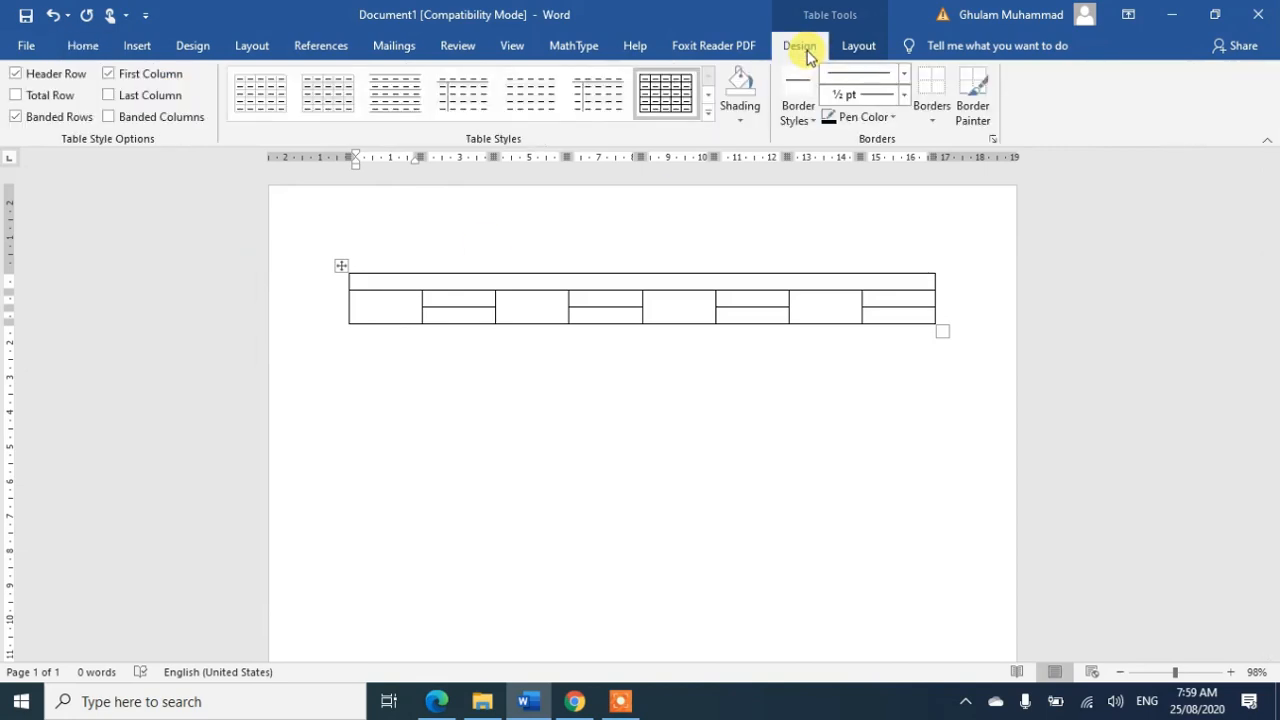
{"action": "left_click", "coordinate": [858, 47]}
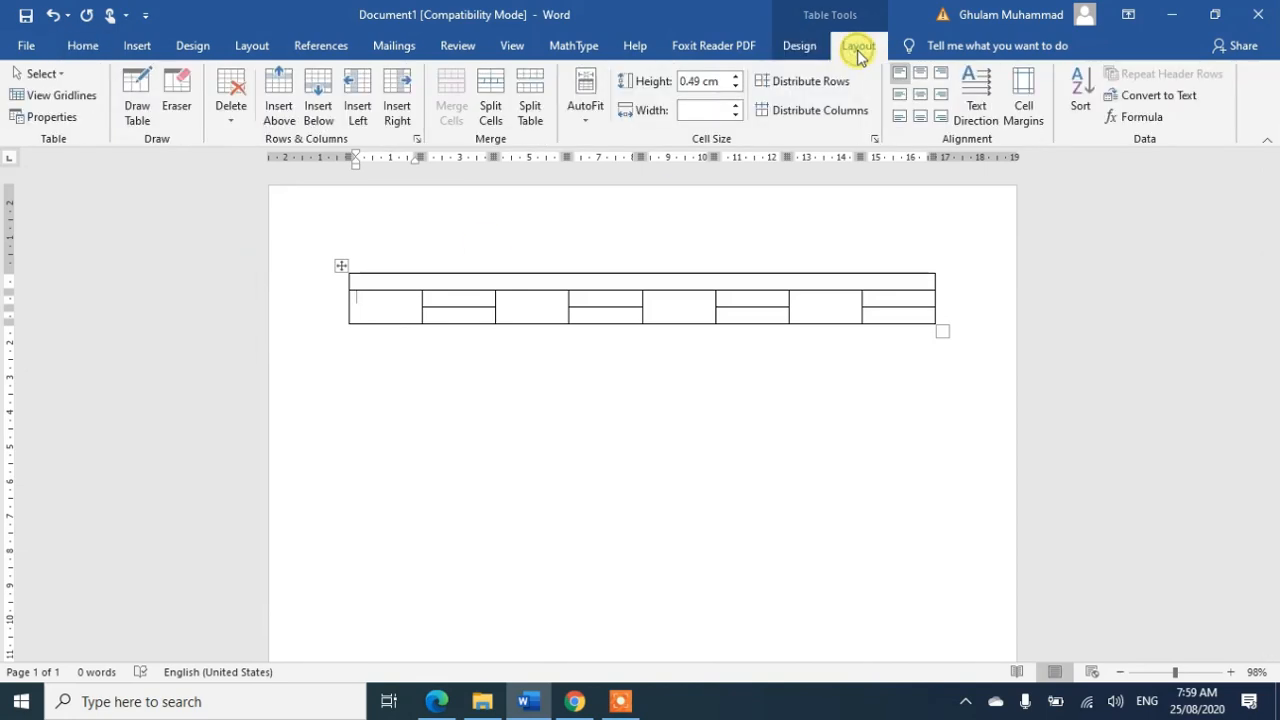
{"action": "left_click", "coordinate": [918, 97]}
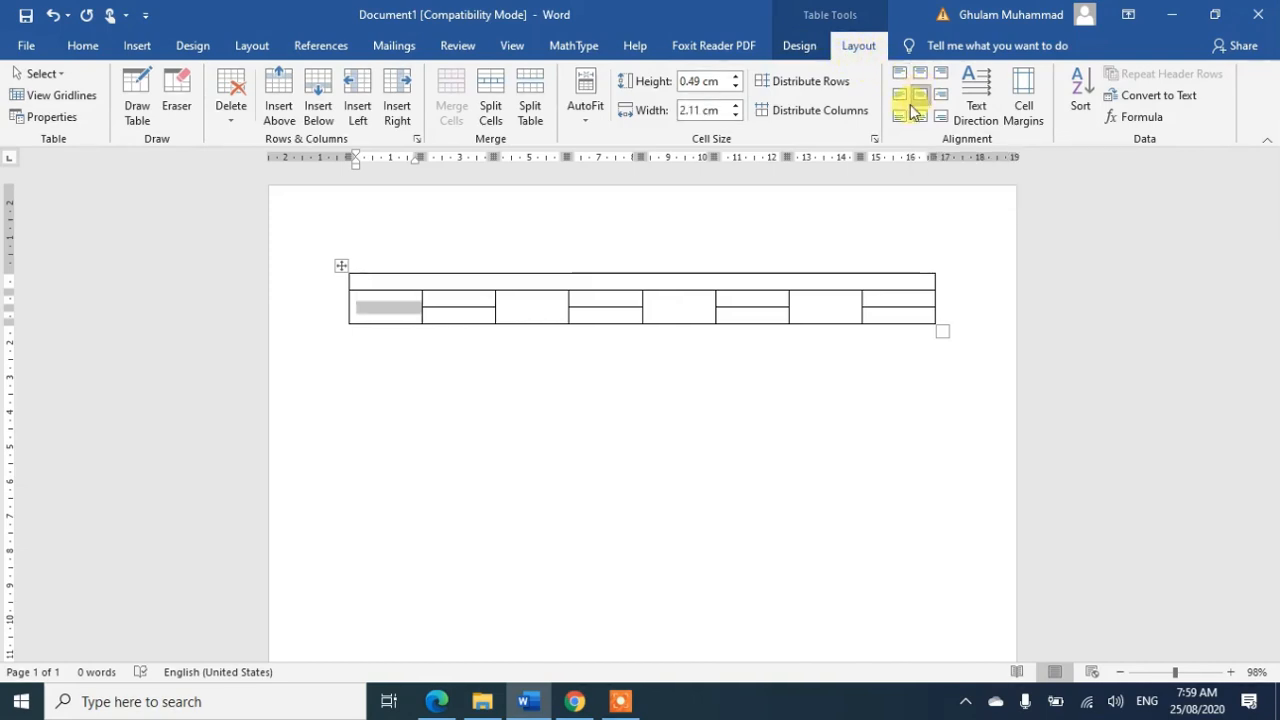
{"action": "left_click", "coordinate": [532, 310]}
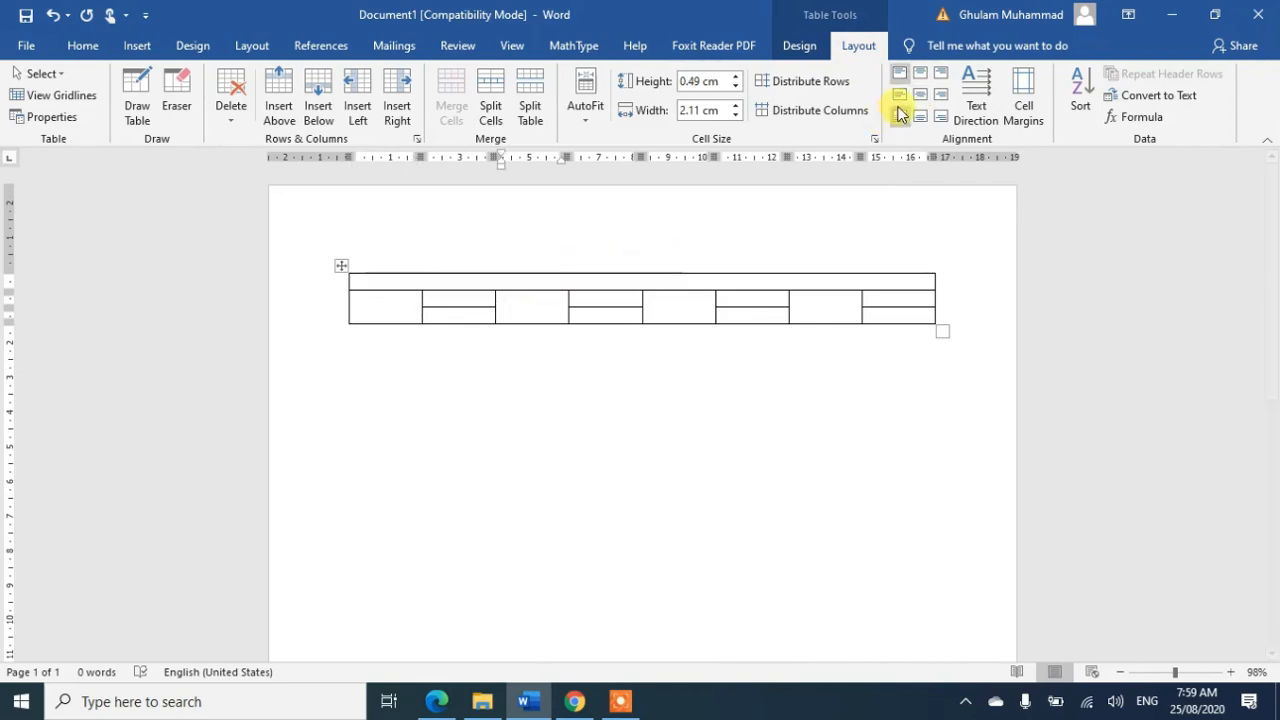
{"action": "left_click", "coordinate": [924, 94]}
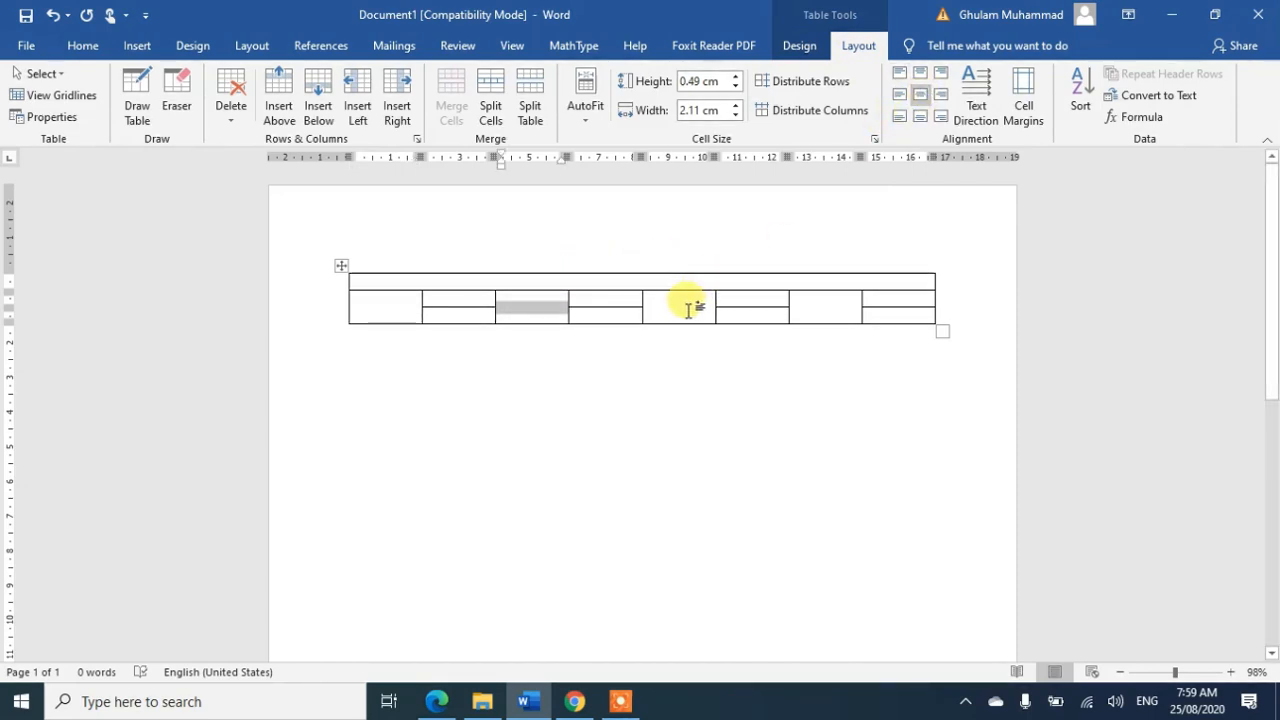
{"action": "left_click", "coordinate": [688, 310]}
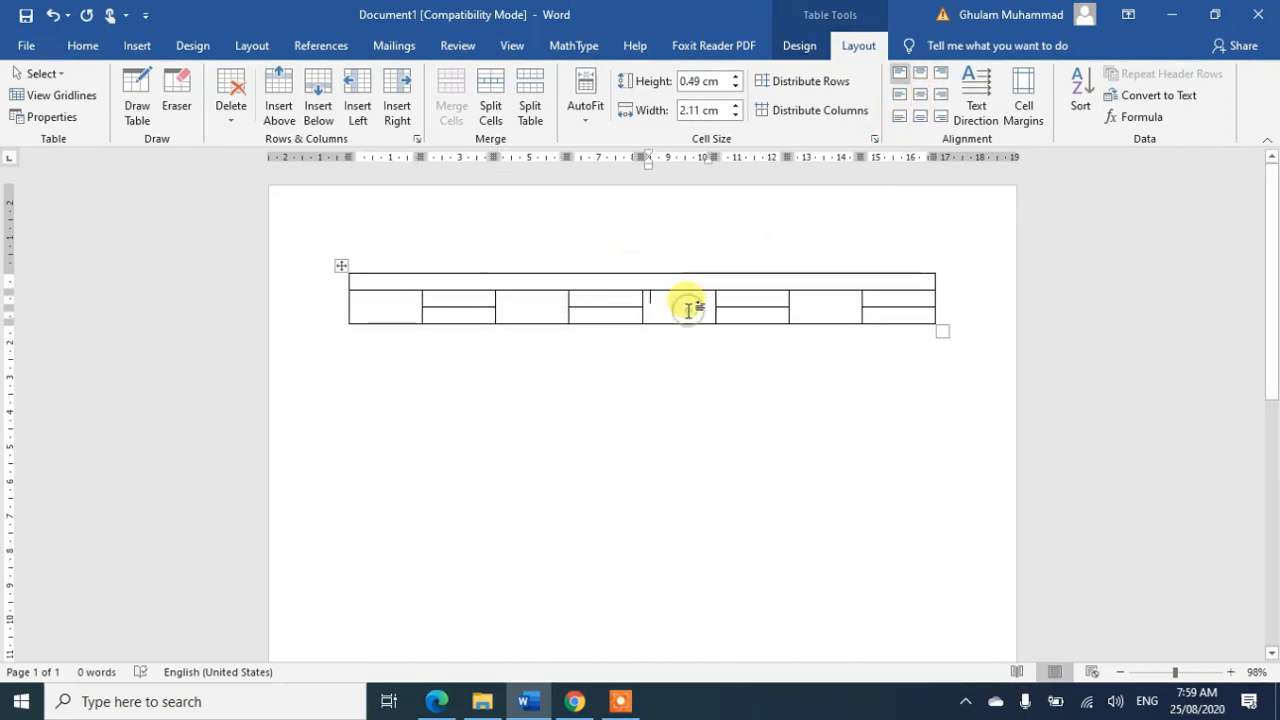
{"action": "left_click", "coordinate": [919, 97]}
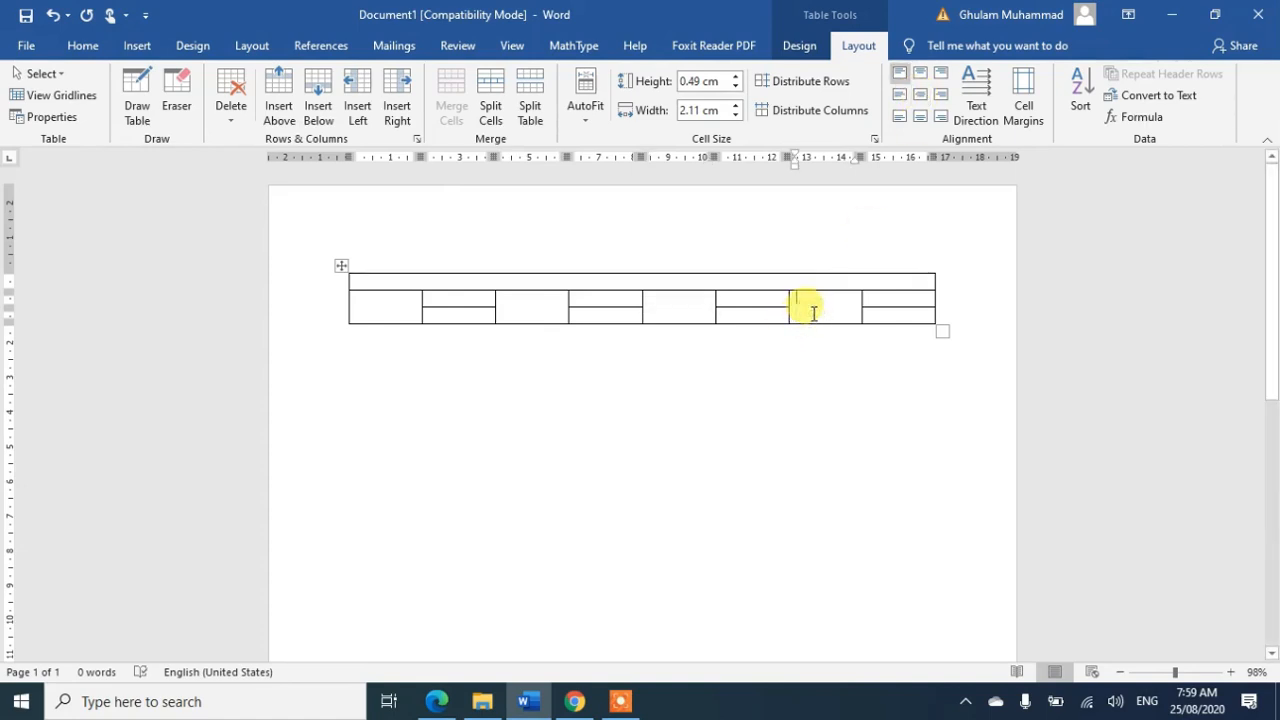
{"action": "left_click", "coordinate": [913, 95]}
{"action": "left_click", "coordinate": [920, 96]}
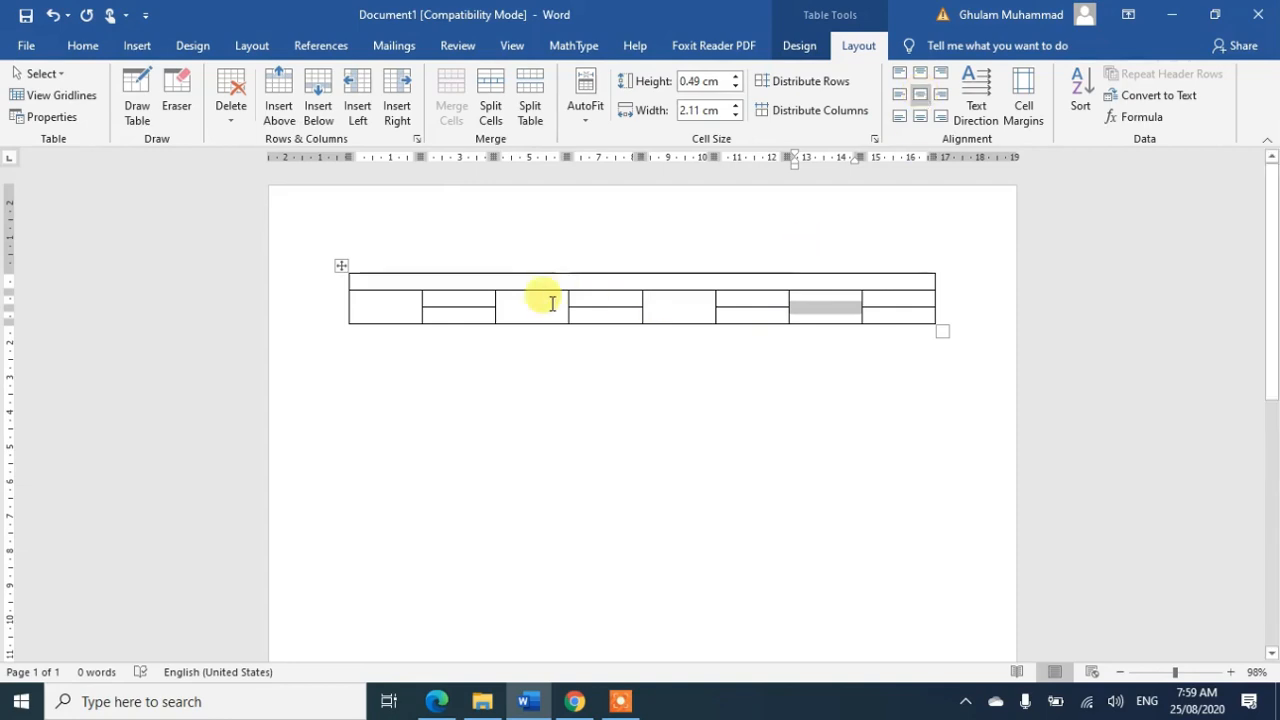
{"action": "left_click", "coordinate": [332, 316]}
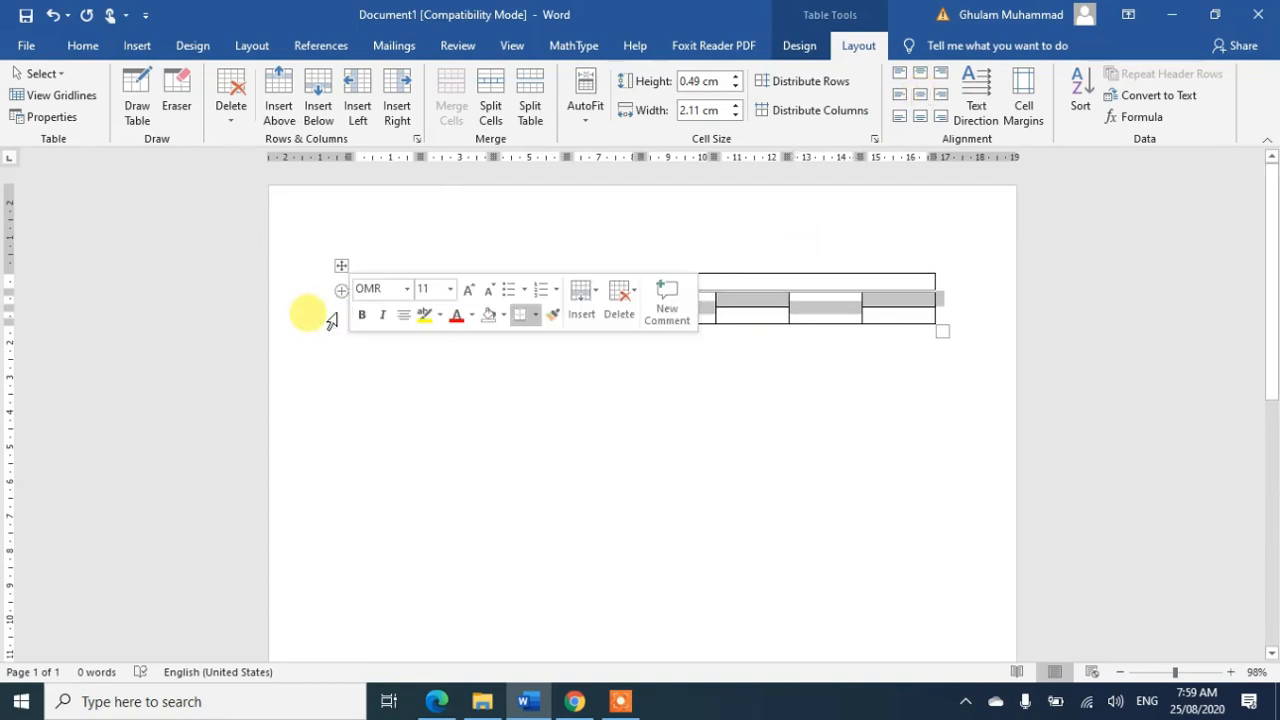
{"action": "left_click", "coordinate": [525, 451]}
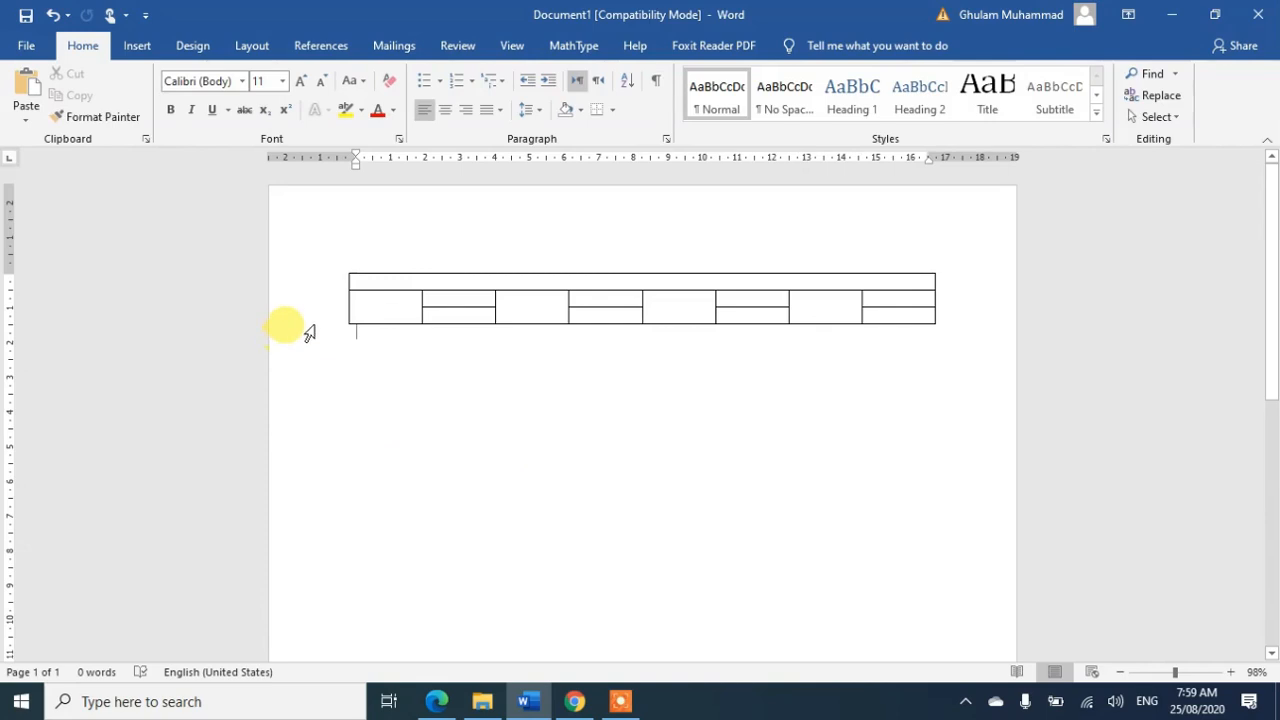
{"action": "left_click", "coordinate": [316, 329]}
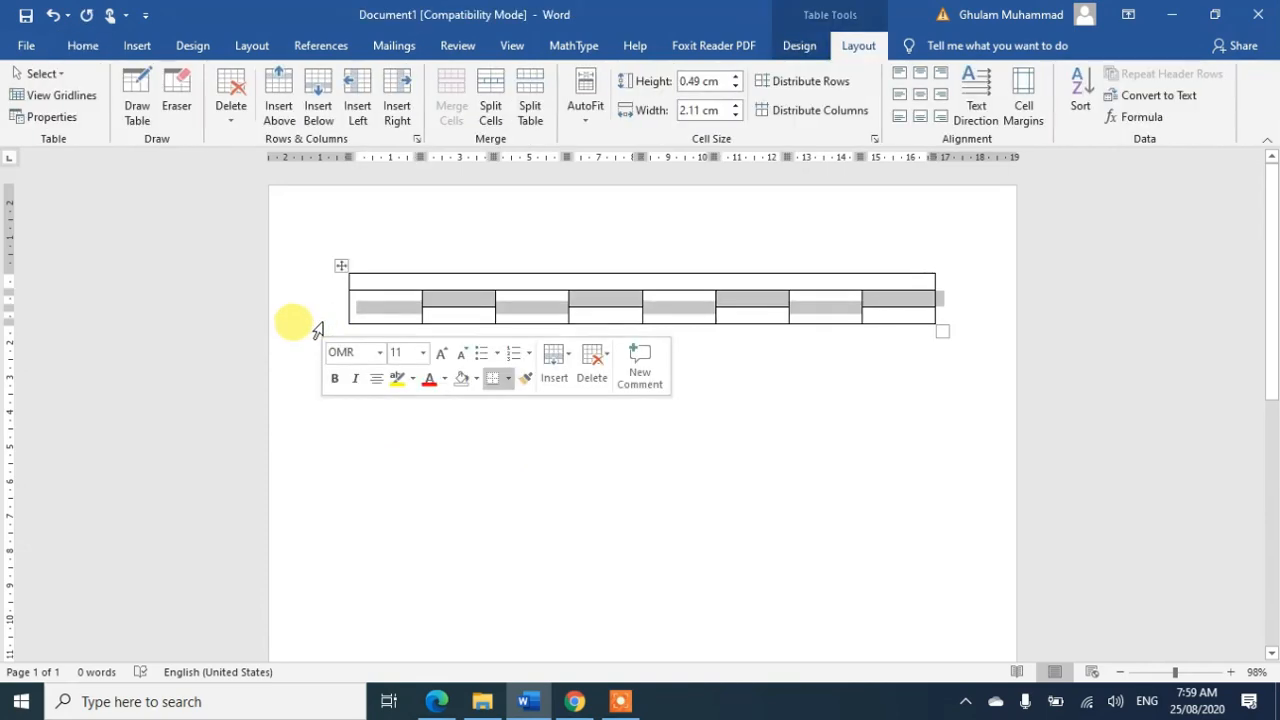
Enter the option letters A, B, C and D in the four merged cells, one letter per cell
{"action": "left_click", "coordinate": [380, 308]}
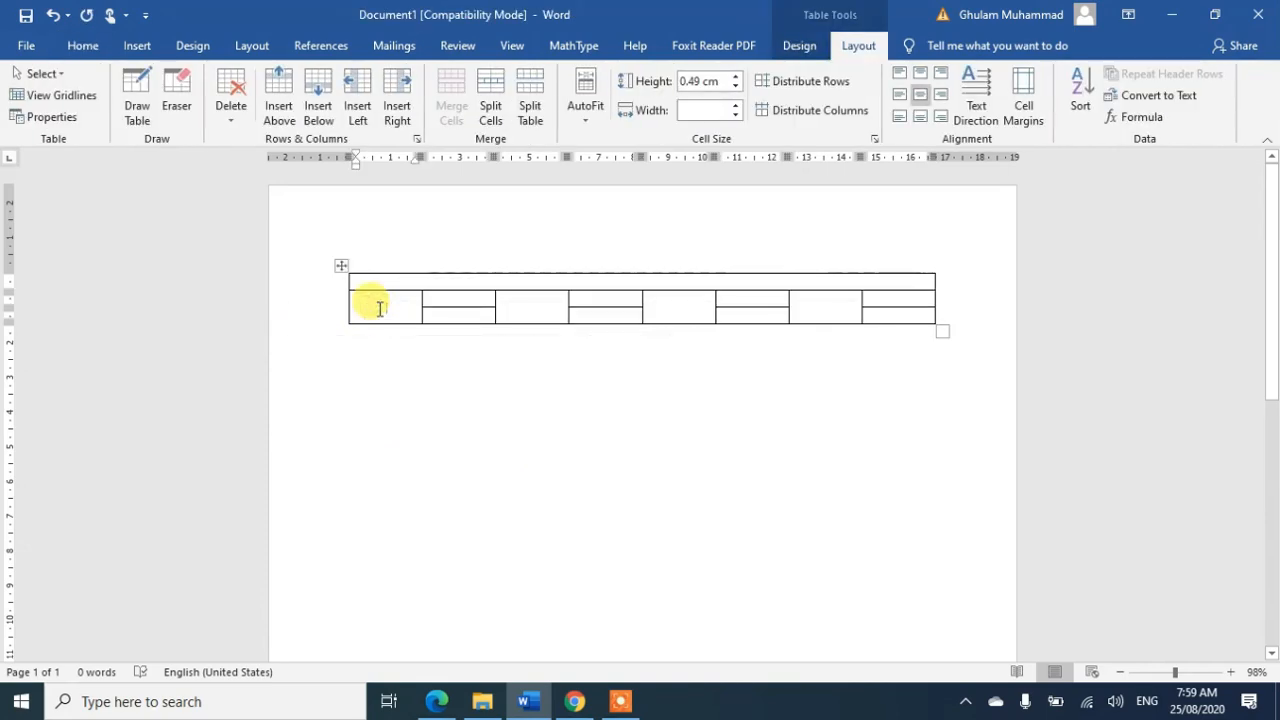
{"action": "type", "text": "A"}
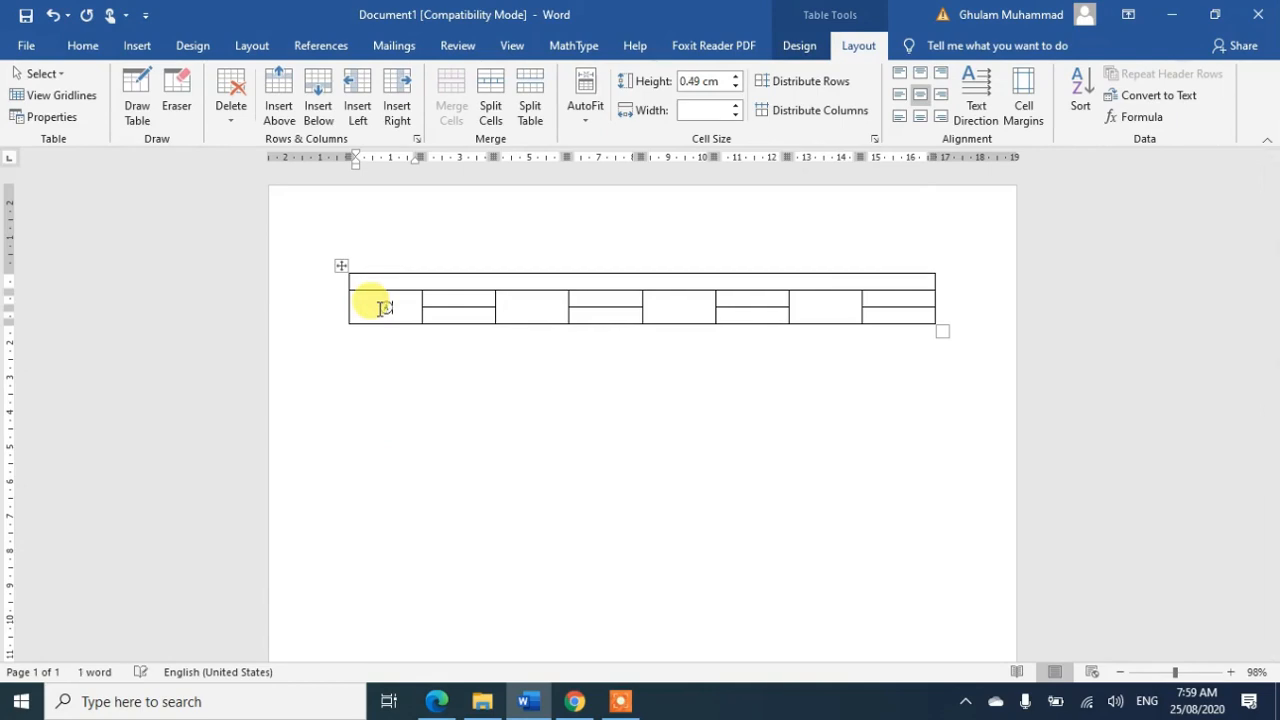
{"action": "key", "text": "Tab"}
{"action": "key", "text": "Tab"}
{"action": "key", "text": "Tab"}
{"action": "key", "text": "Tab"}
{"action": "type", "text": "C"}
{"action": "key", "text": "Tab"}
{"action": "key", "text": "Tab"}
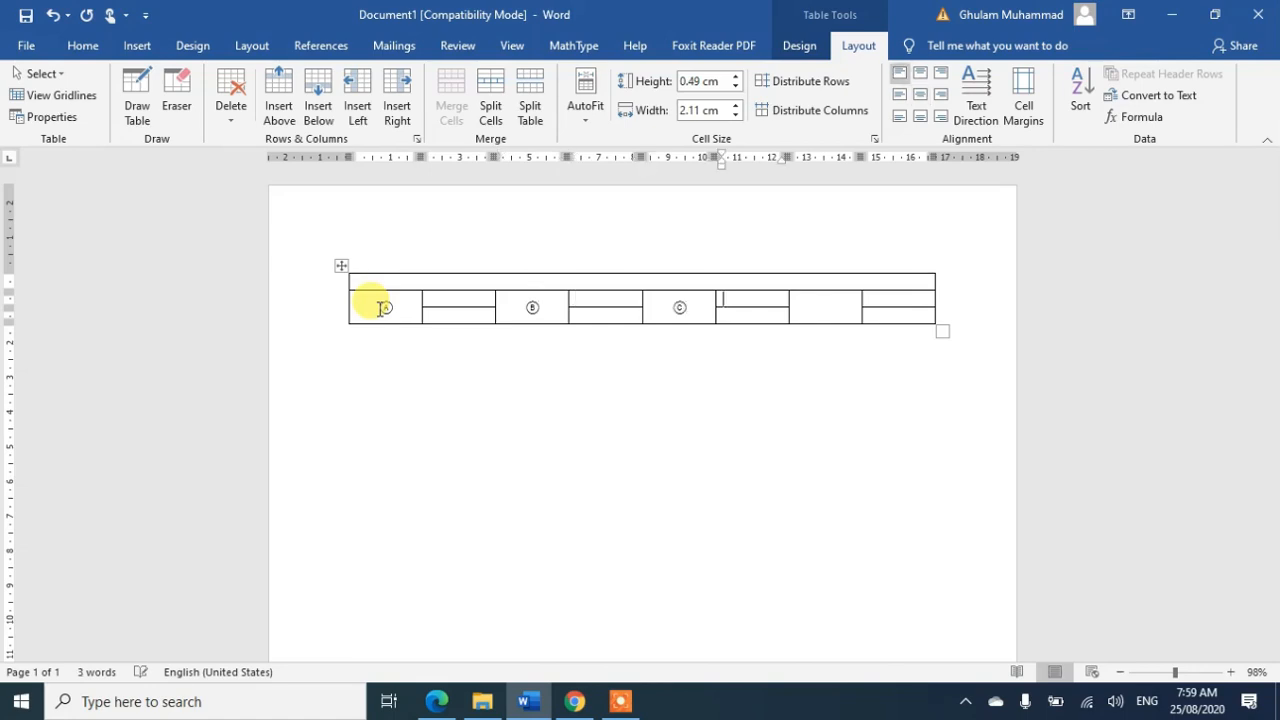
{"action": "type", "text": "D"}
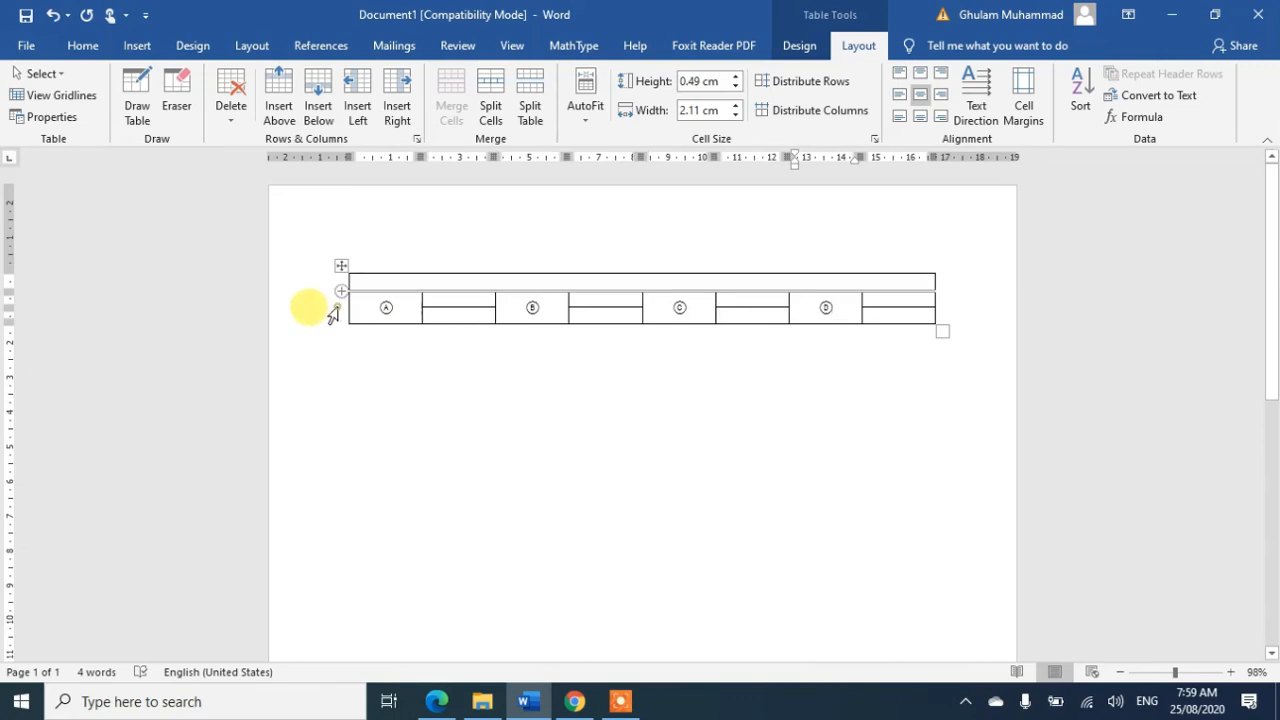
Increase the font size of the circled A–D option row to 12
{"action": "left_click", "coordinate": [333, 314]}
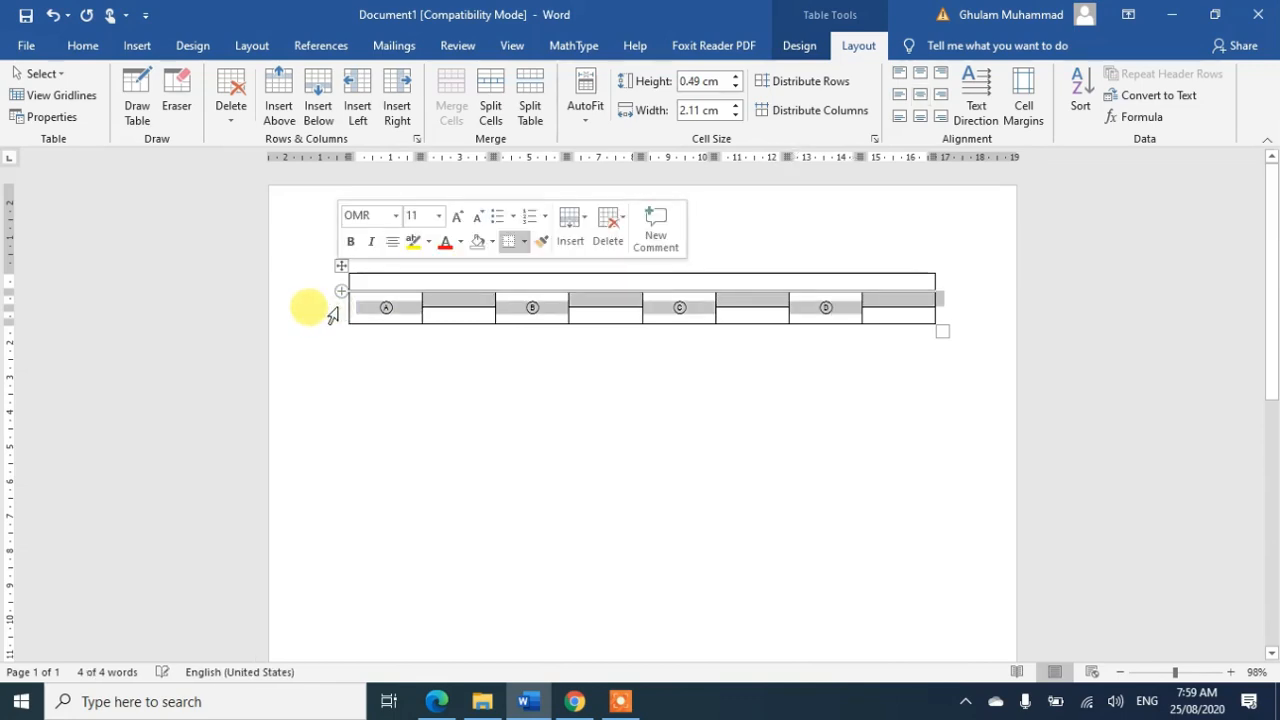
{"action": "left_click", "coordinate": [84, 50]}
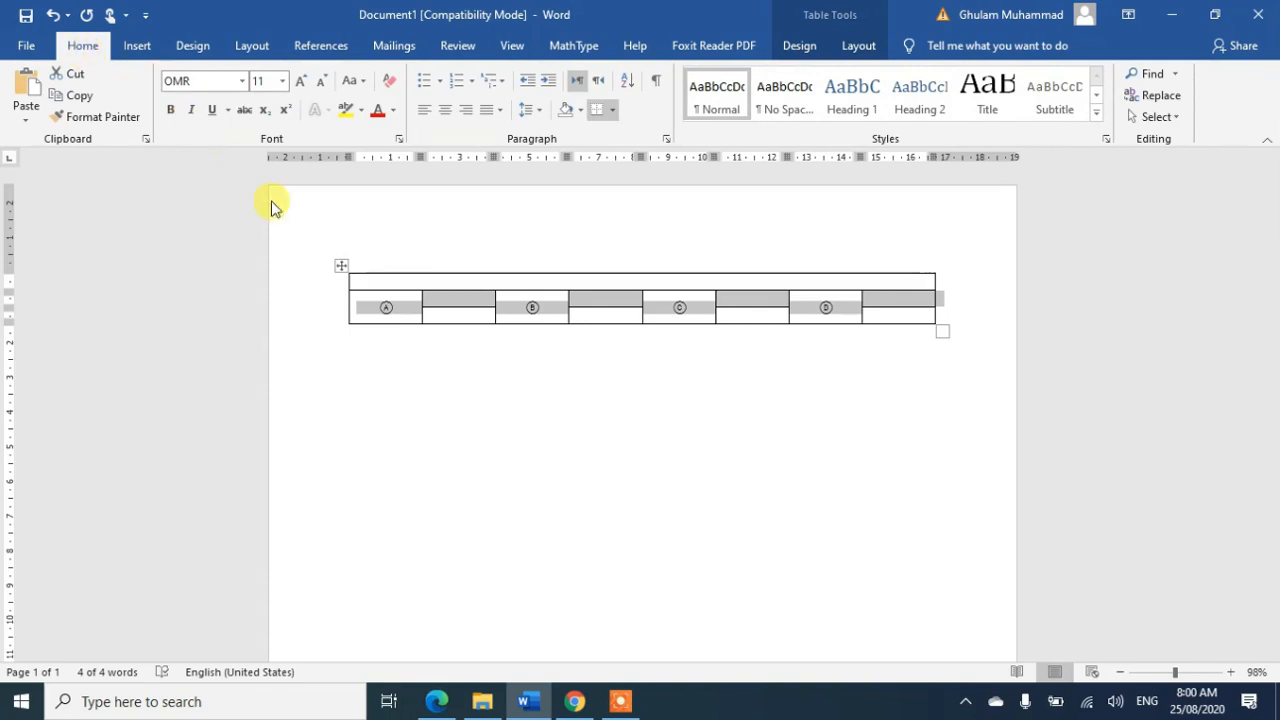
{"action": "left_click", "coordinate": [300, 87]}
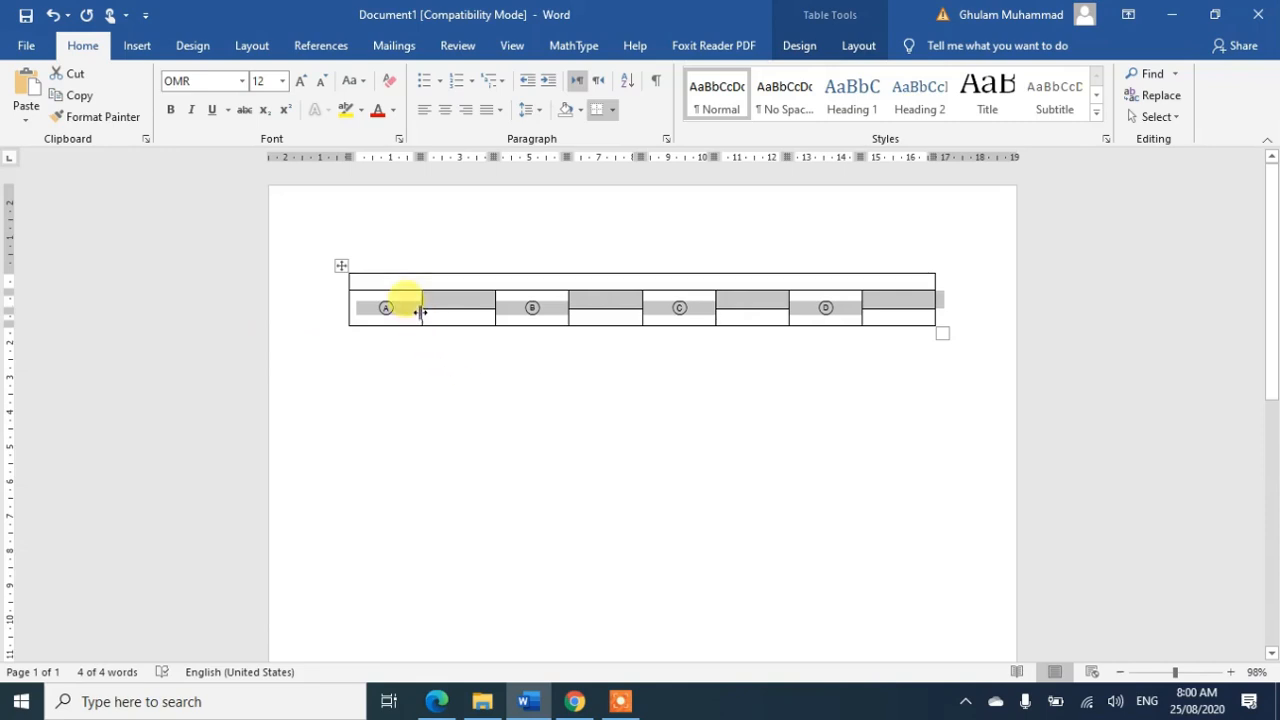
Narrow the four cells holding the circled A, B, C and D so they fit tightly around the letters
{"action": "left_click_drag", "start_coordinate": [420, 311], "coordinate": [375, 311]}
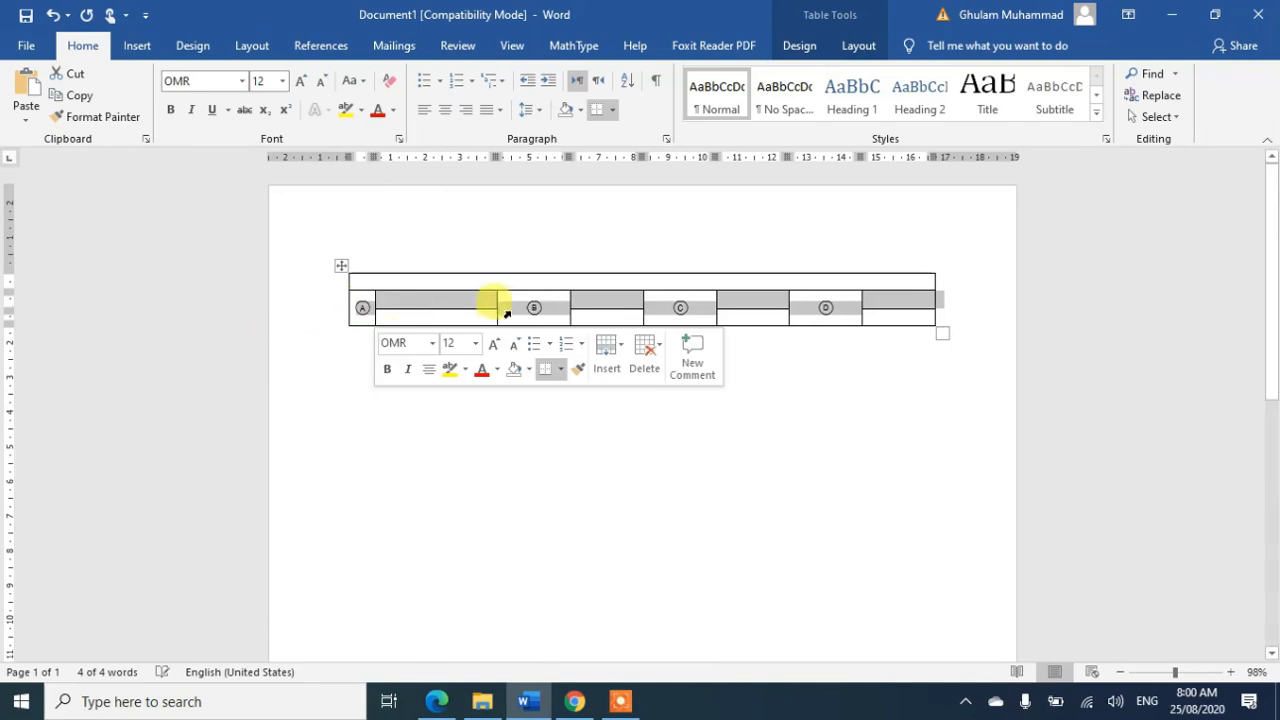
{"action": "left_click_drag", "start_coordinate": [569, 311], "coordinate": [522, 310]}
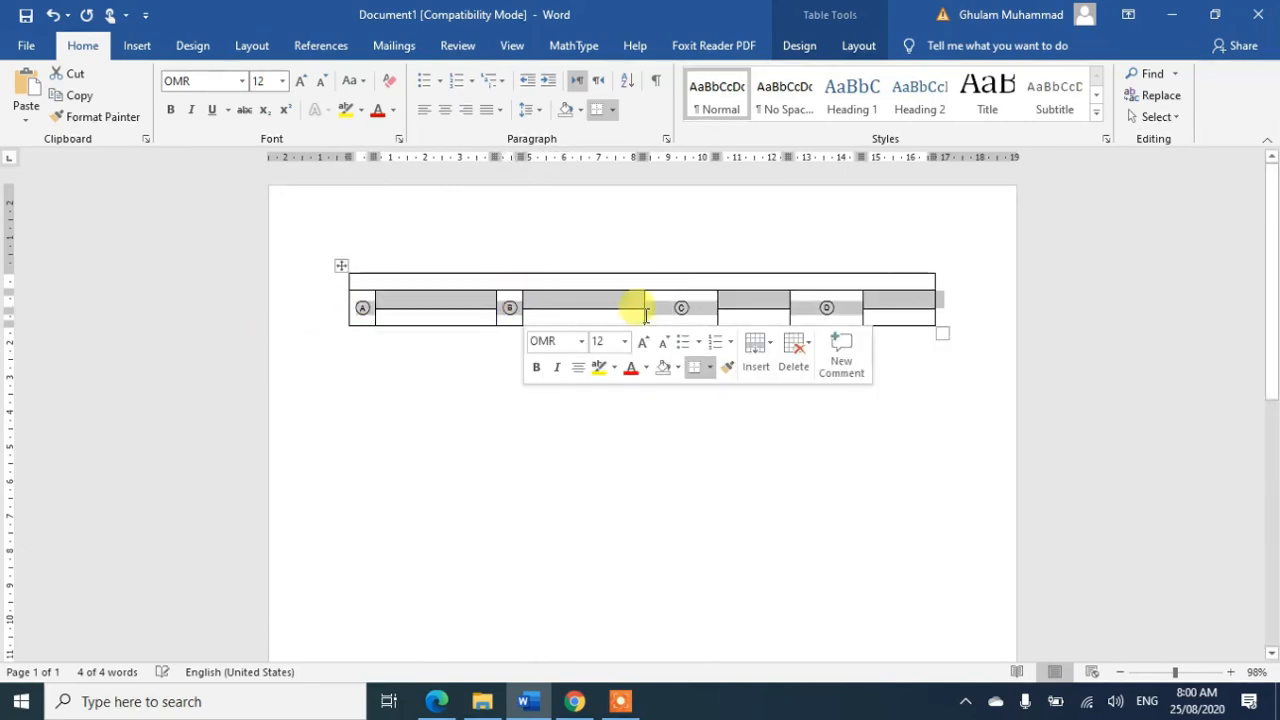
{"action": "left_click_drag", "start_coordinate": [711, 311], "coordinate": [671, 315]}
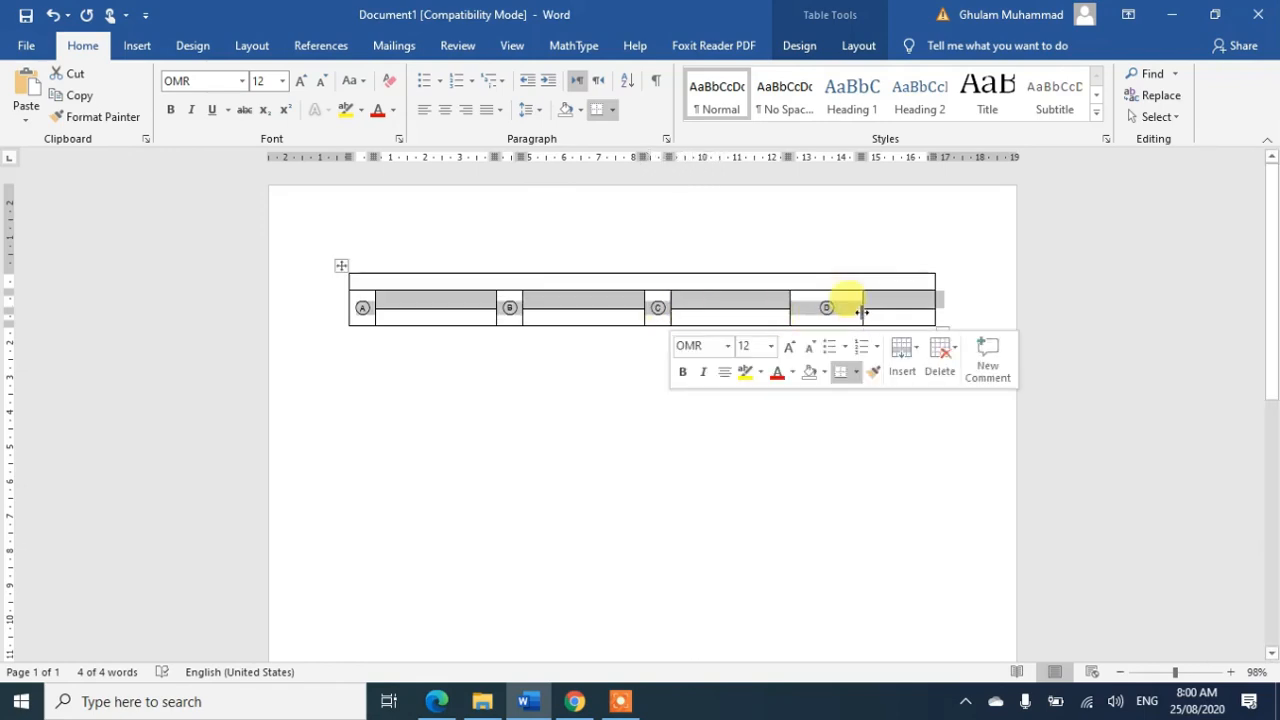
{"action": "left_click_drag", "start_coordinate": [860, 310], "coordinate": [816, 312]}
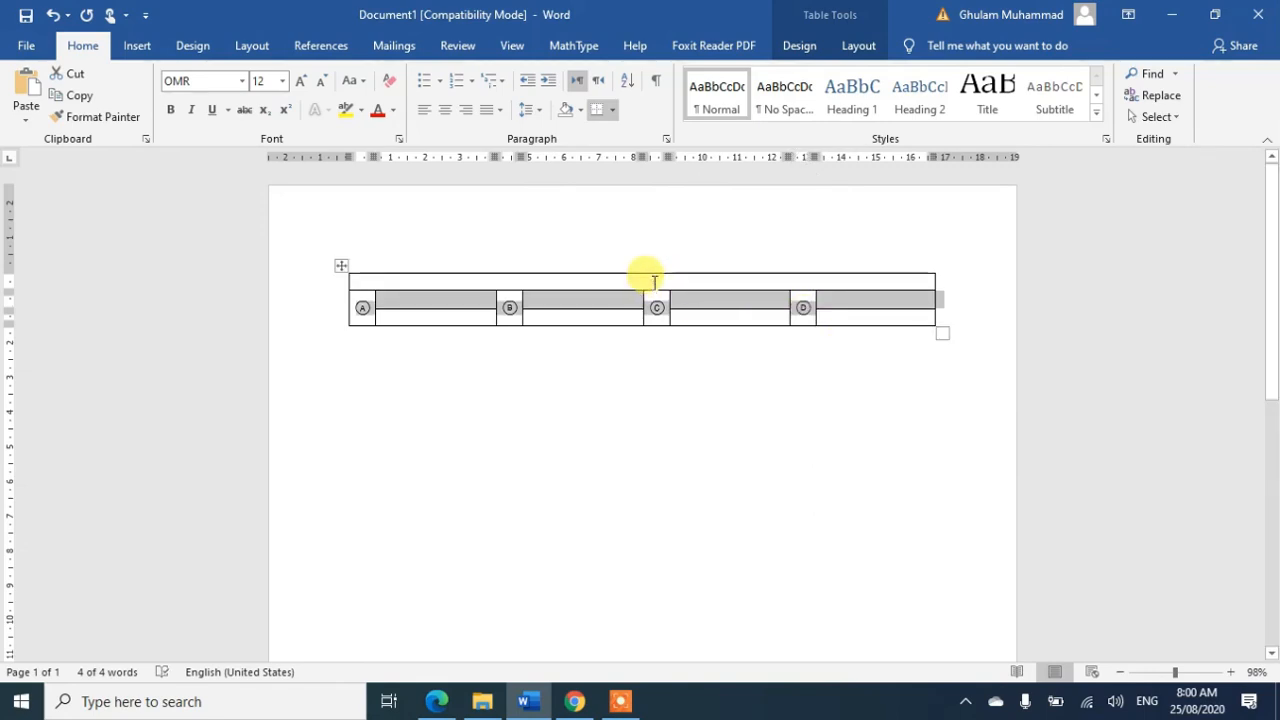
Split the merged question row into 4 columns and 1 row
{"action": "left_click", "coordinate": [653, 281]}
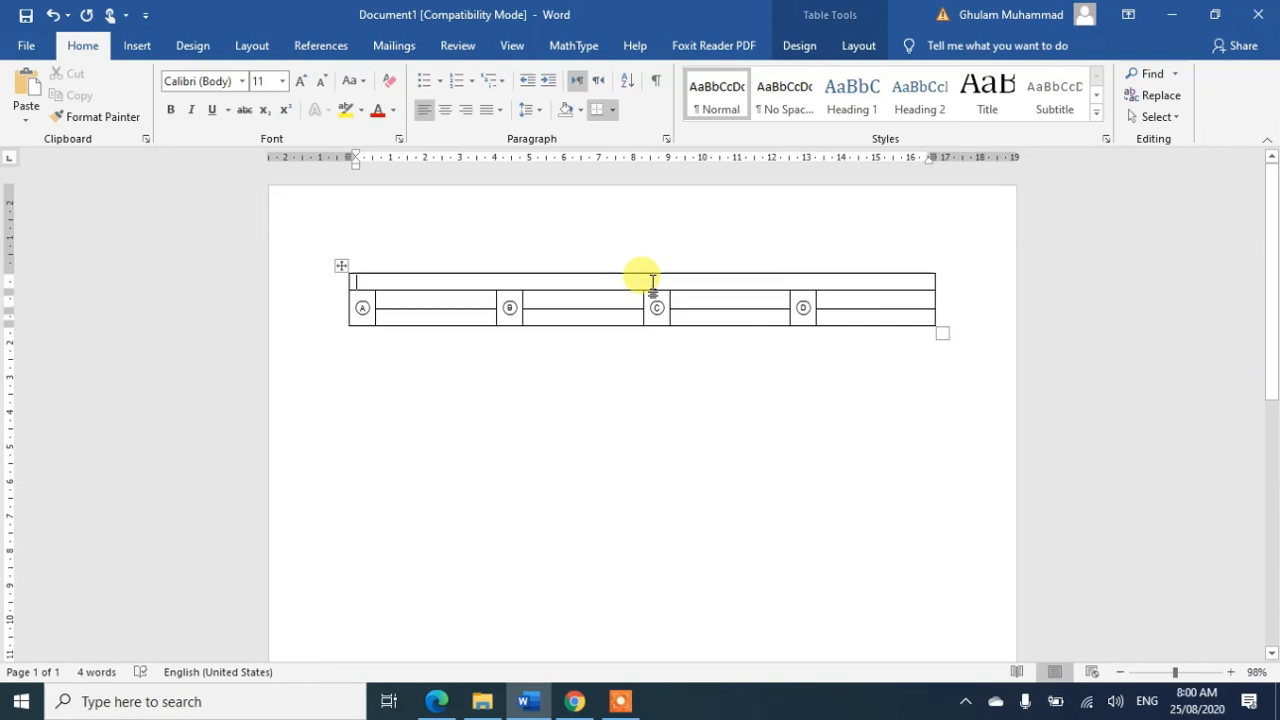
{"action": "right_click", "coordinate": [653, 283]}
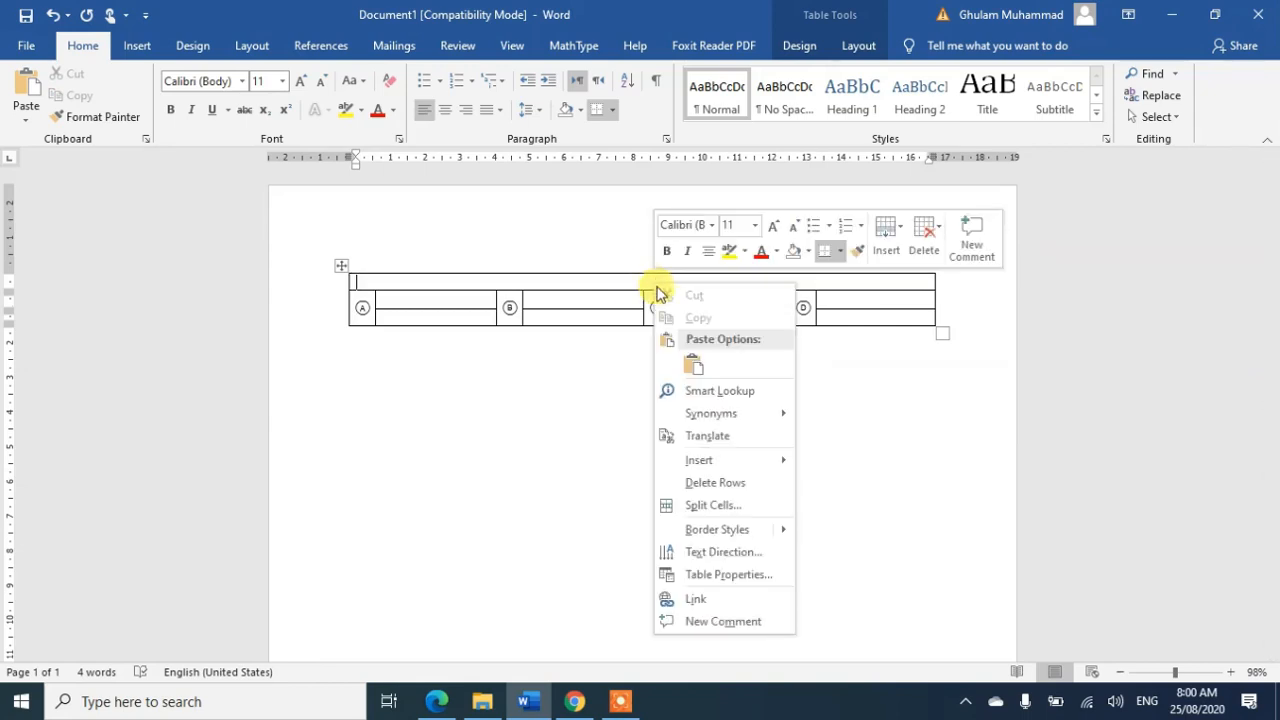
{"action": "left_click", "coordinate": [693, 505]}
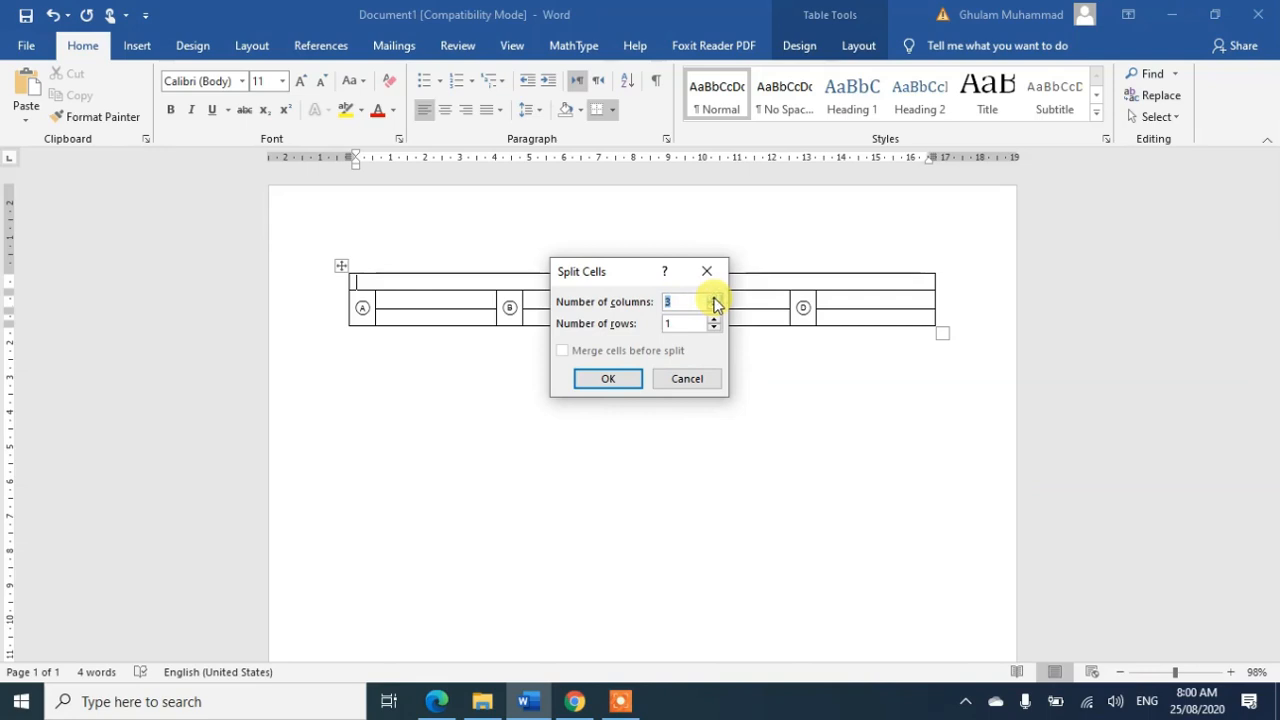
{"action": "left_click", "coordinate": [714, 298]}
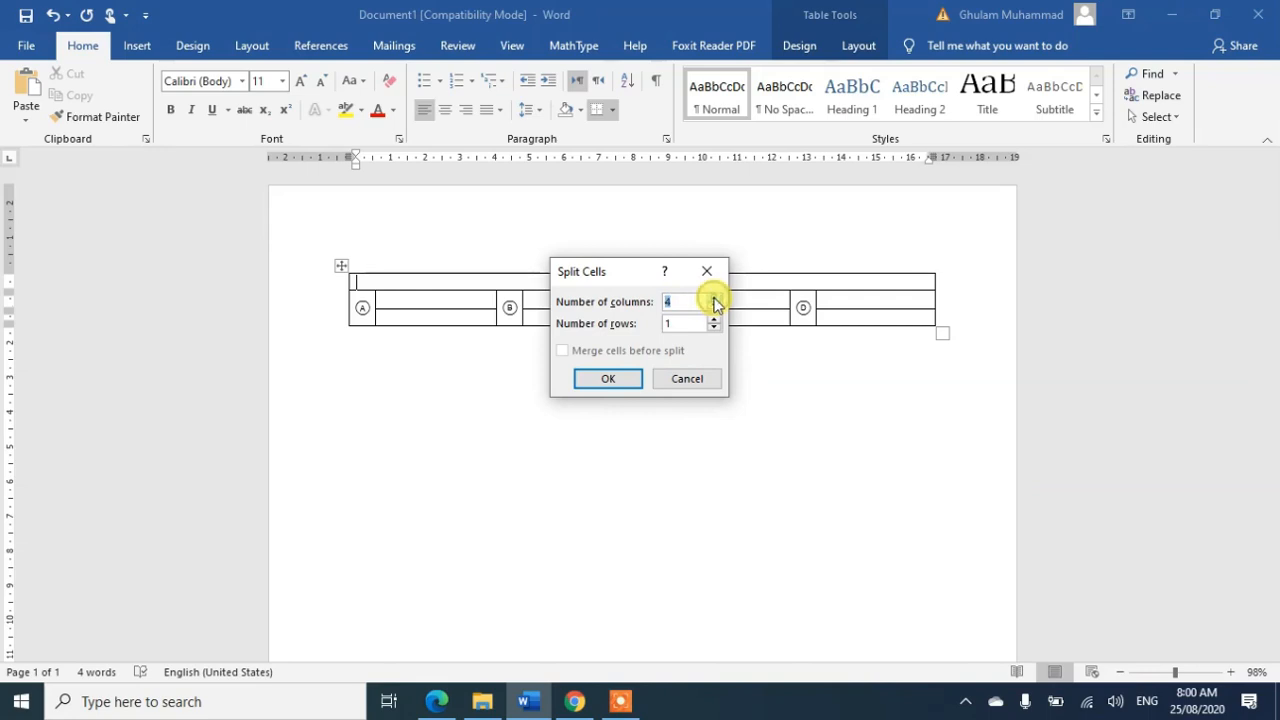
{"action": "left_click", "coordinate": [608, 378]}
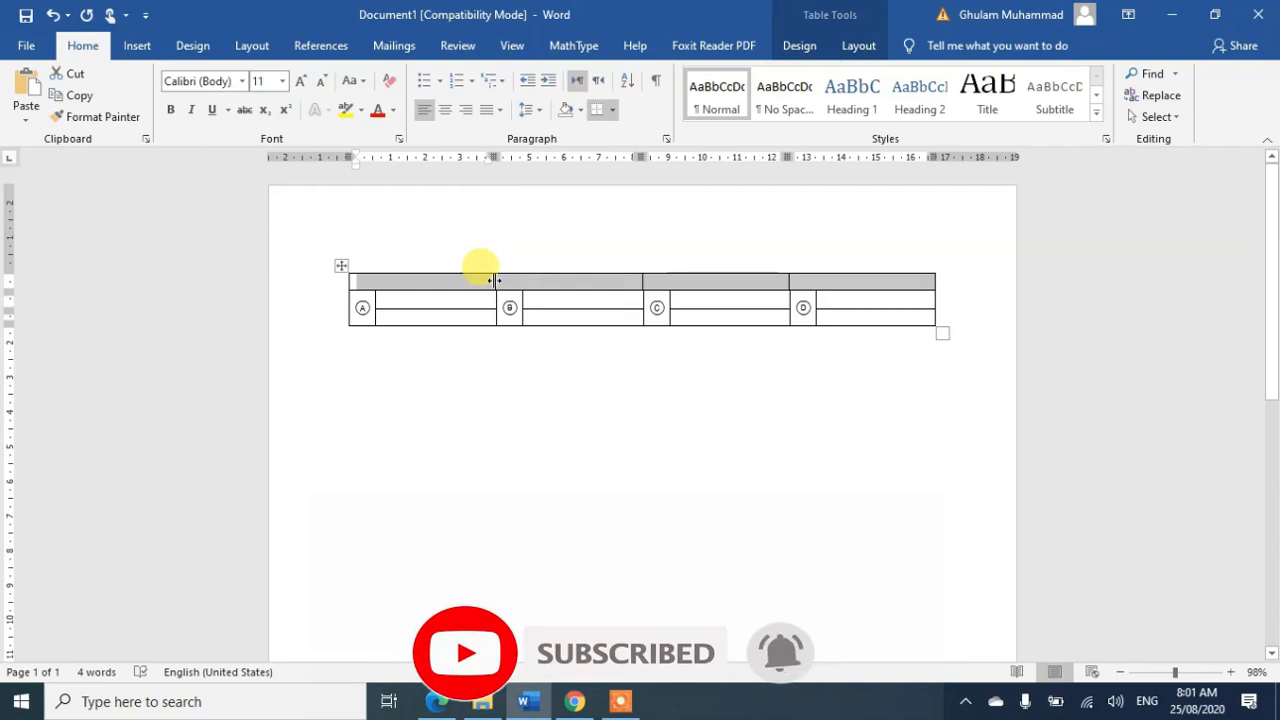
Narrow the first and last cells of the question row, leaving two wide cells between them
{"action": "left_click_drag", "start_coordinate": [477, 280], "coordinate": [382, 281]}
{"action": "left_click_drag", "start_coordinate": [788, 281], "coordinate": [908, 282]}
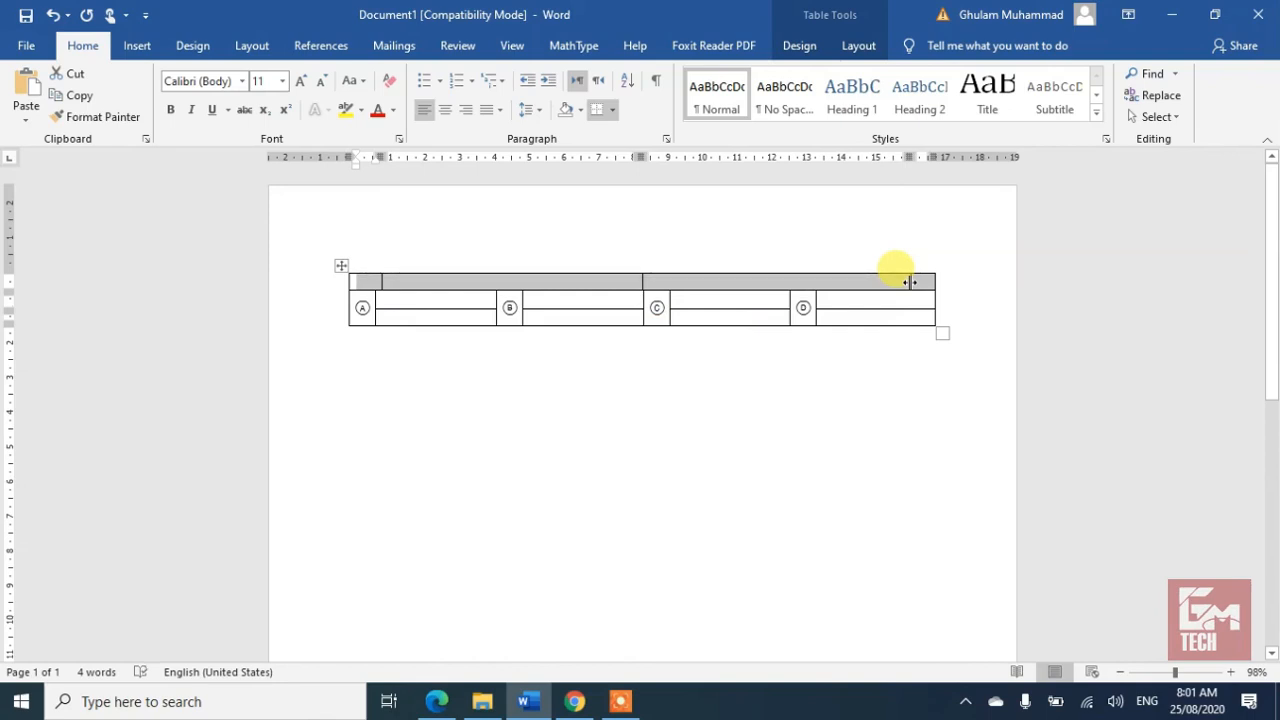
{"action": "left_click", "coordinate": [750, 278]}
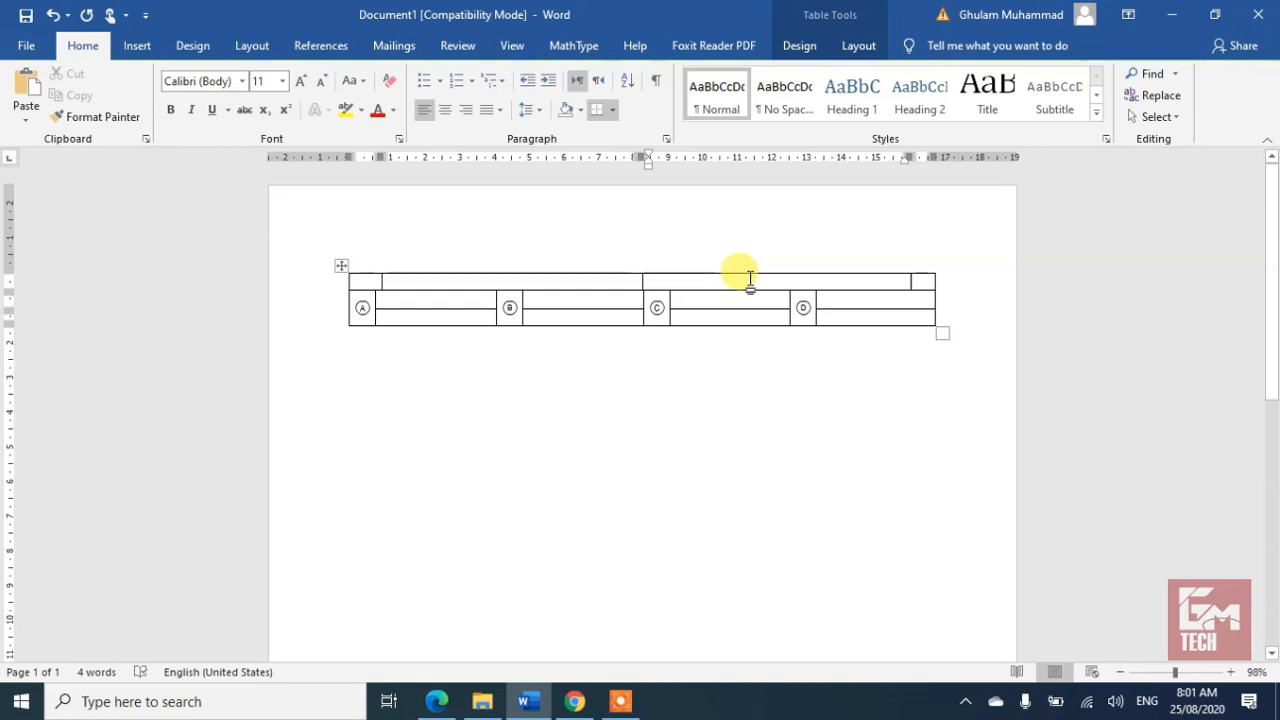
Enter "Q1" in the question row's first cell and "Monitor is a device" in its second cell
{"action": "left_click", "coordinate": [370, 281]}
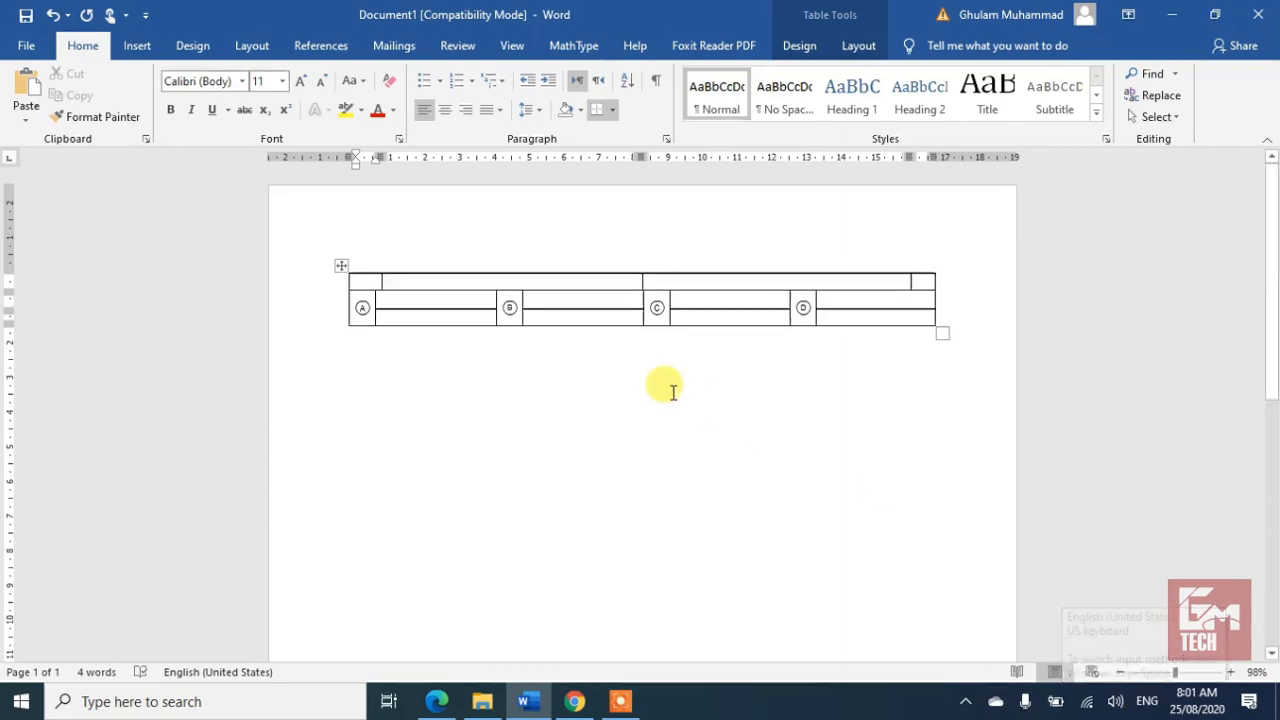
{"action": "type", "text": "Q1"}
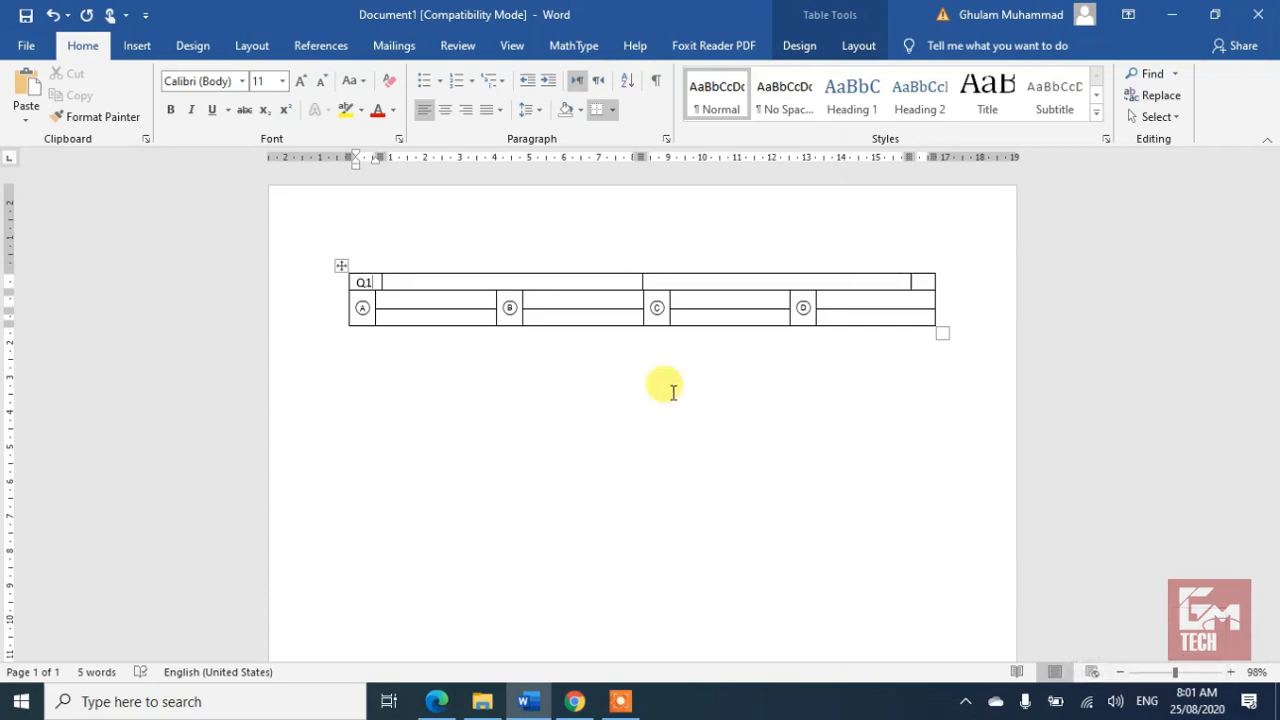
{"action": "key", "text": "Tab"}
{"action": "type", "text": "Monitor is a device"}
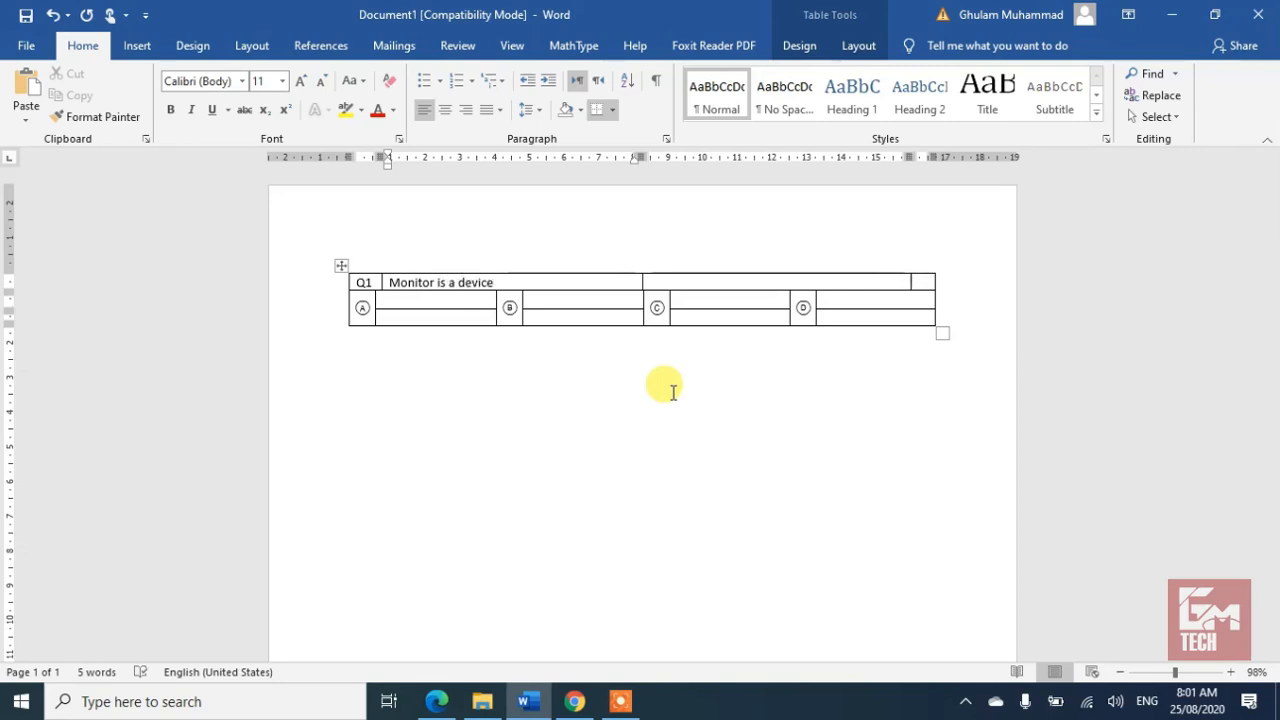
Enter "Input" in the upper cell beside option A and "Output" in the one beside option B
{"action": "left_click", "coordinate": [422, 299]}
{"action": "type", "text": "Input"}
{"action": "key", "text": "Tab"}
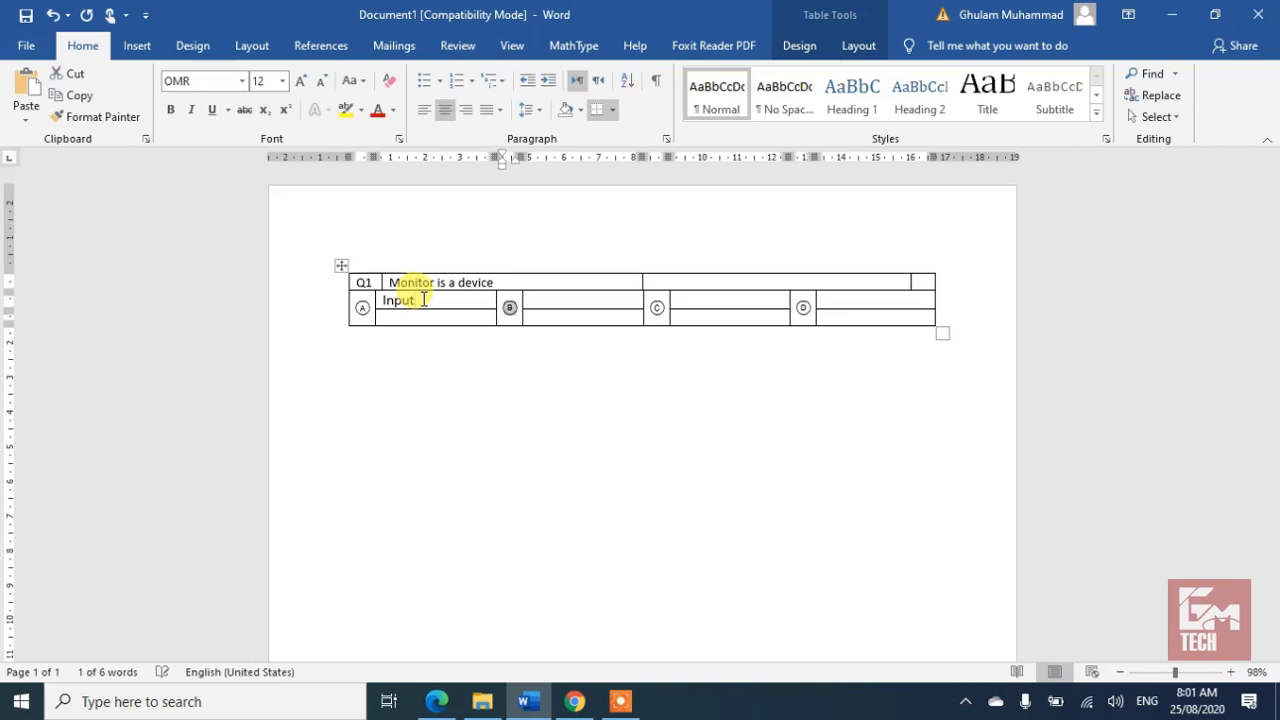
{"action": "key", "text": "Tab"}
{"action": "type", "text": "OU"}
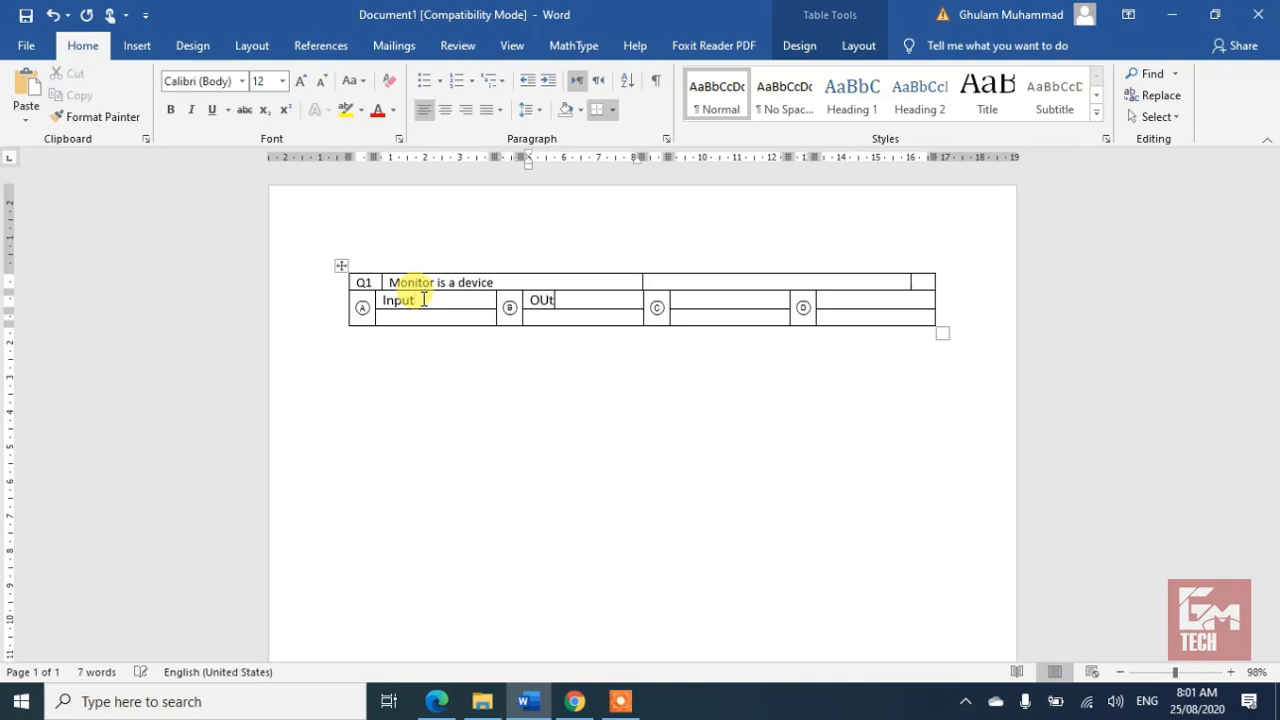
{"action": "type", "text": "utp"}
Enter "Hardware" in the upper cell beside option C and "None of these" in the one beside option D
{"action": "key", "text": "Tab"}
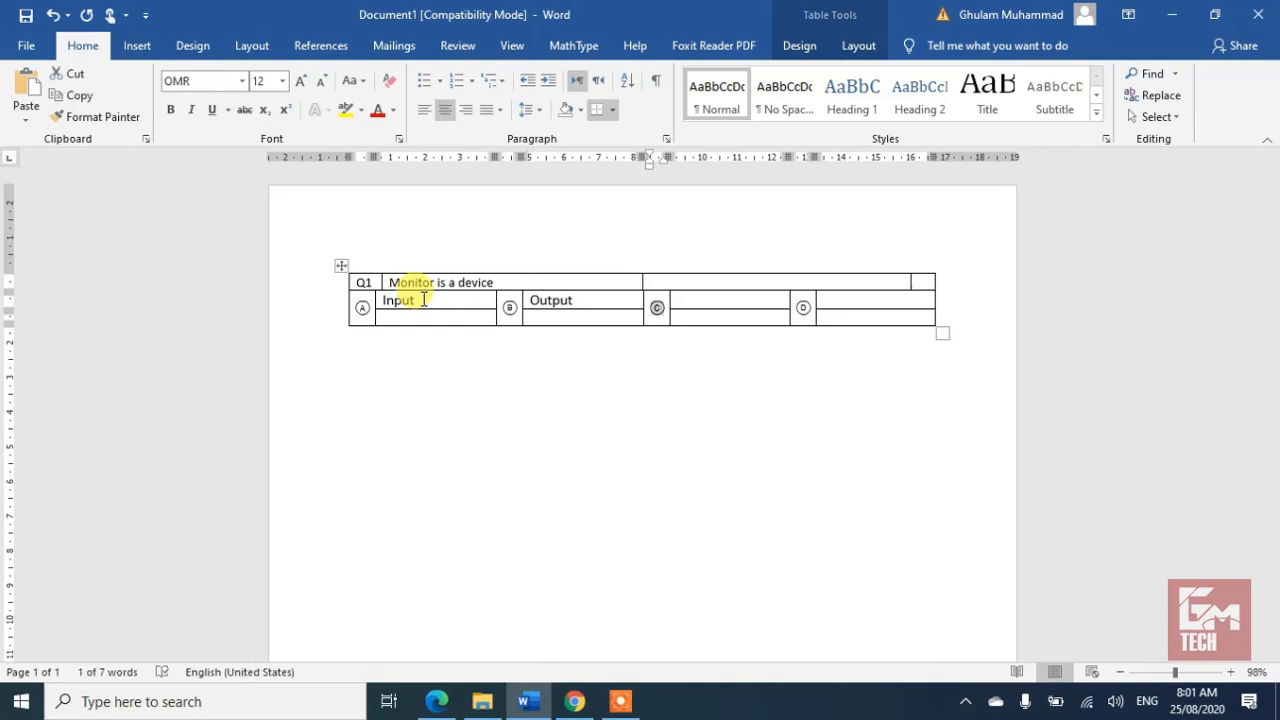
{"action": "key", "text": "Tab"}
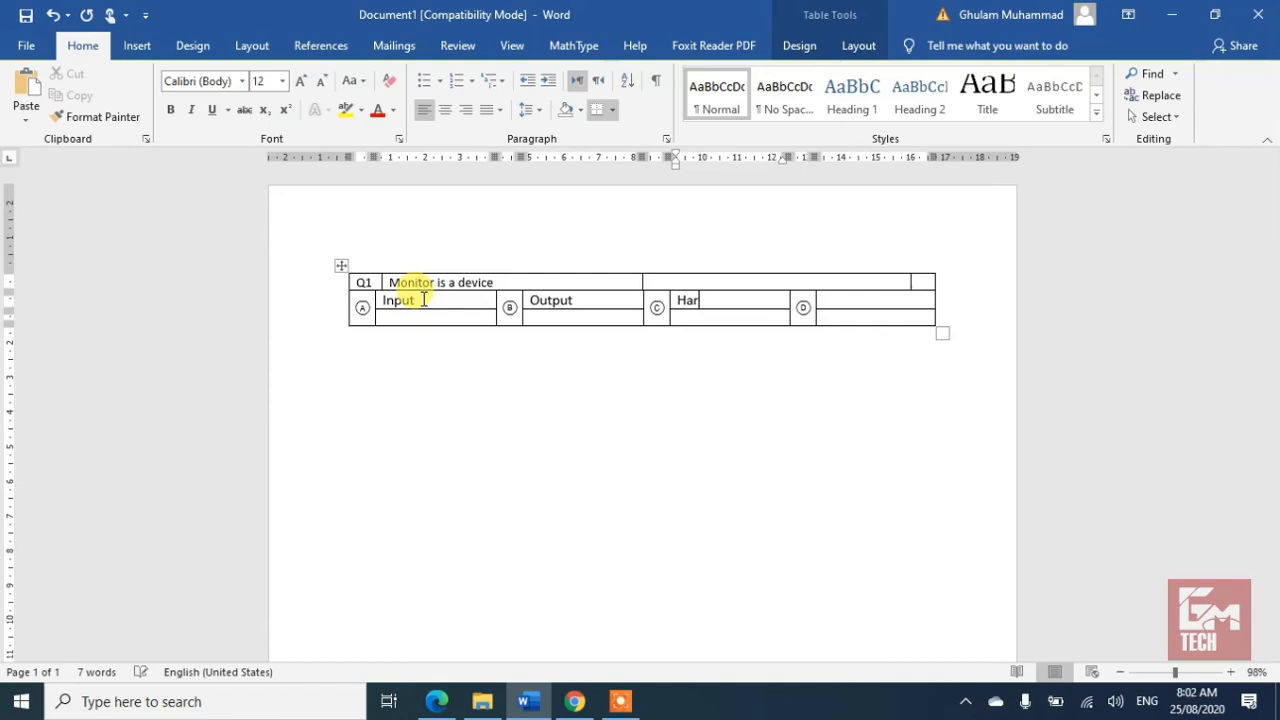
{"action": "type", "text": "Hardware"}
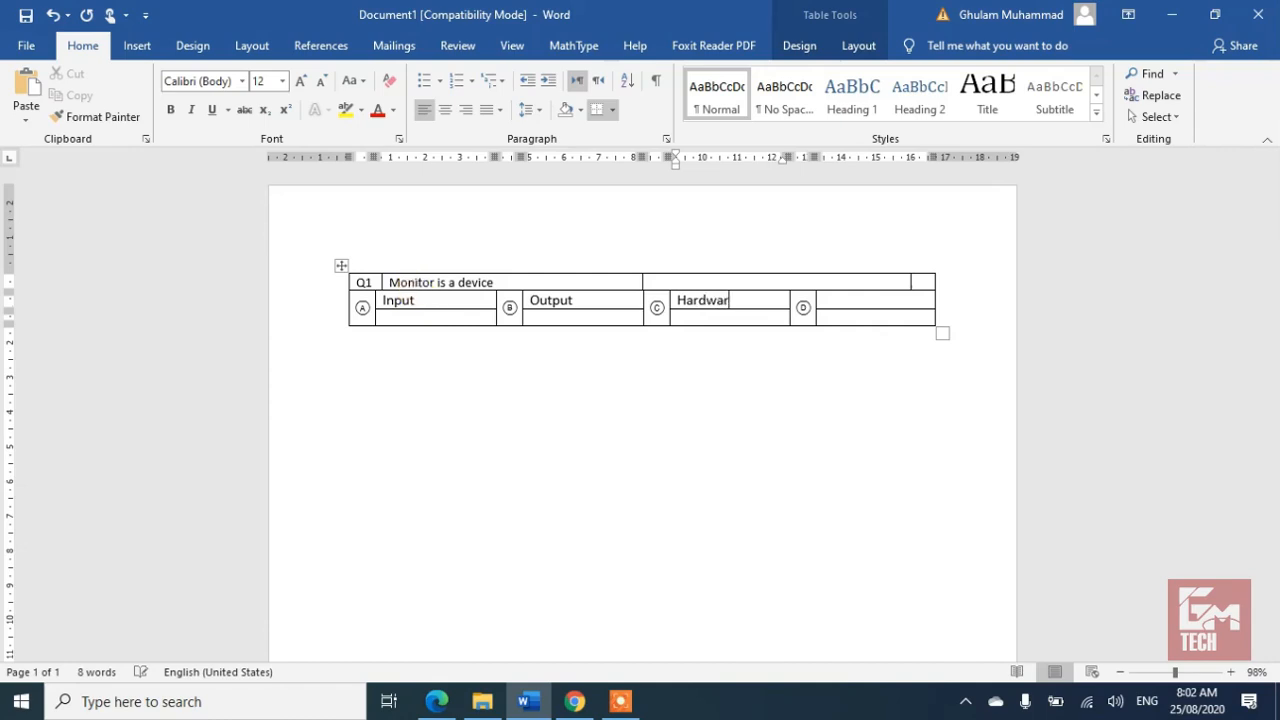
{"action": "key", "text": "Tab"}
{"action": "key", "text": "Tab"}
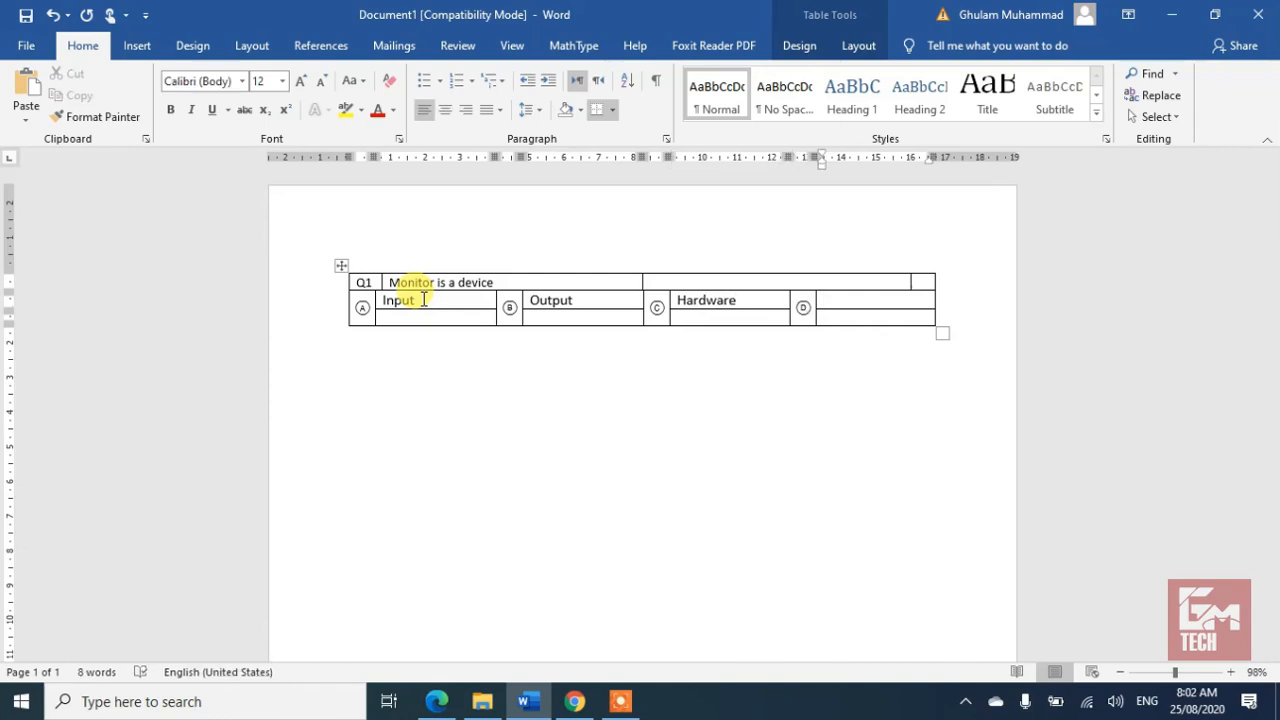
{"action": "type", "text": "NO"}
{"action": "type", "text": "ne ot t"}
{"action": "key", "text": "BackSpace"}
{"action": "key", "text": "BackSpace"}
{"action": "type", "text": "of these"}
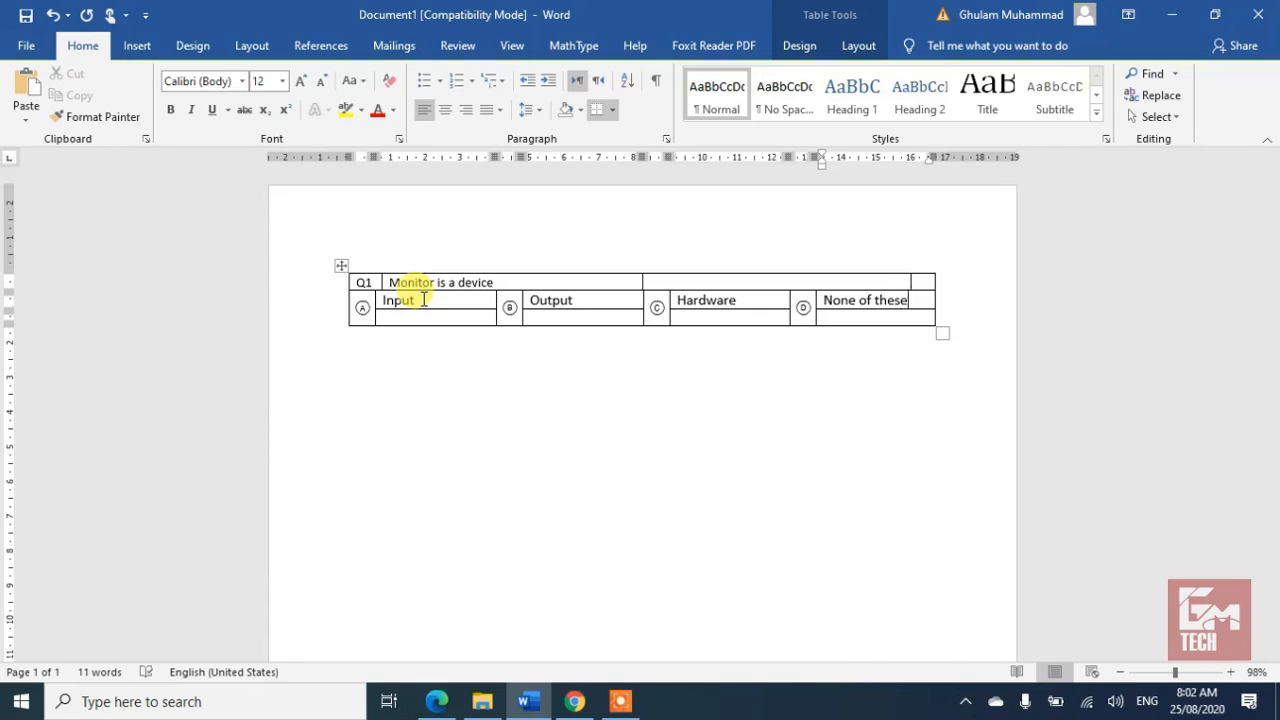
Enter the Urdu question number "س۱" in the question row's last cell, using the Urdu keyboard and the Jameel Noori Nastaleeq font
{"action": "left_click", "coordinate": [924, 281]}
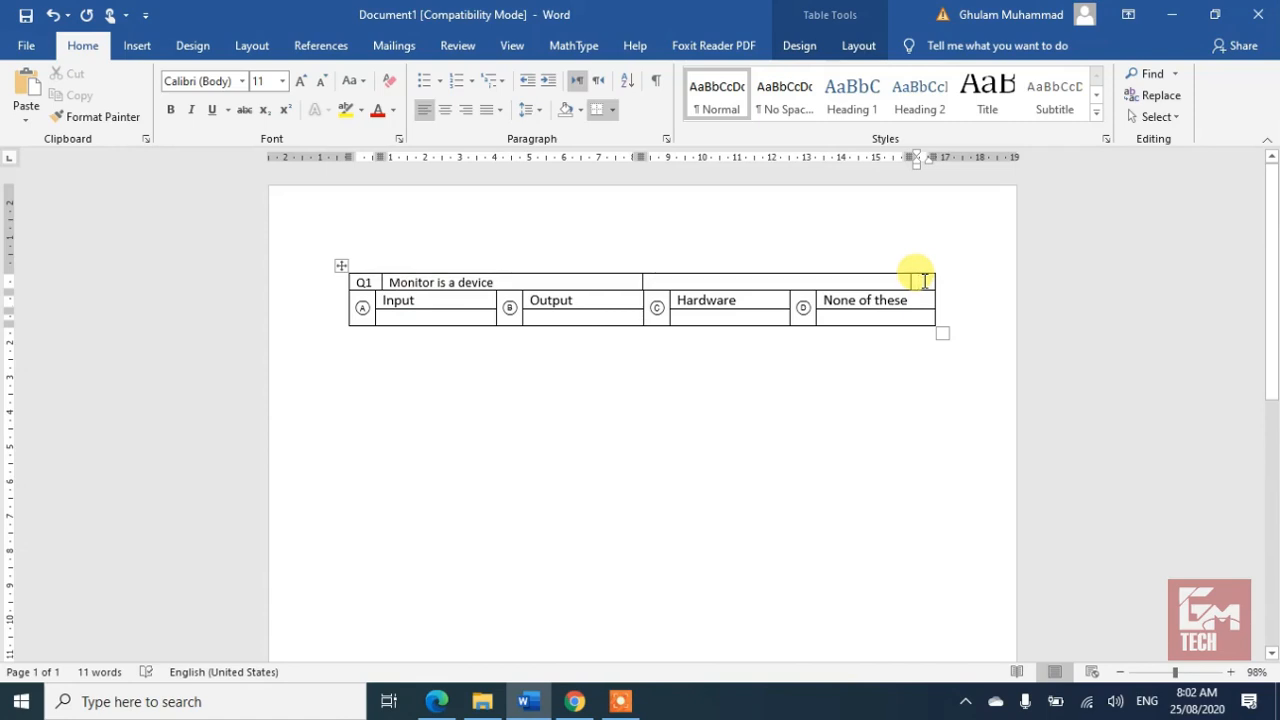
{"action": "key", "text": "alt+shift"}
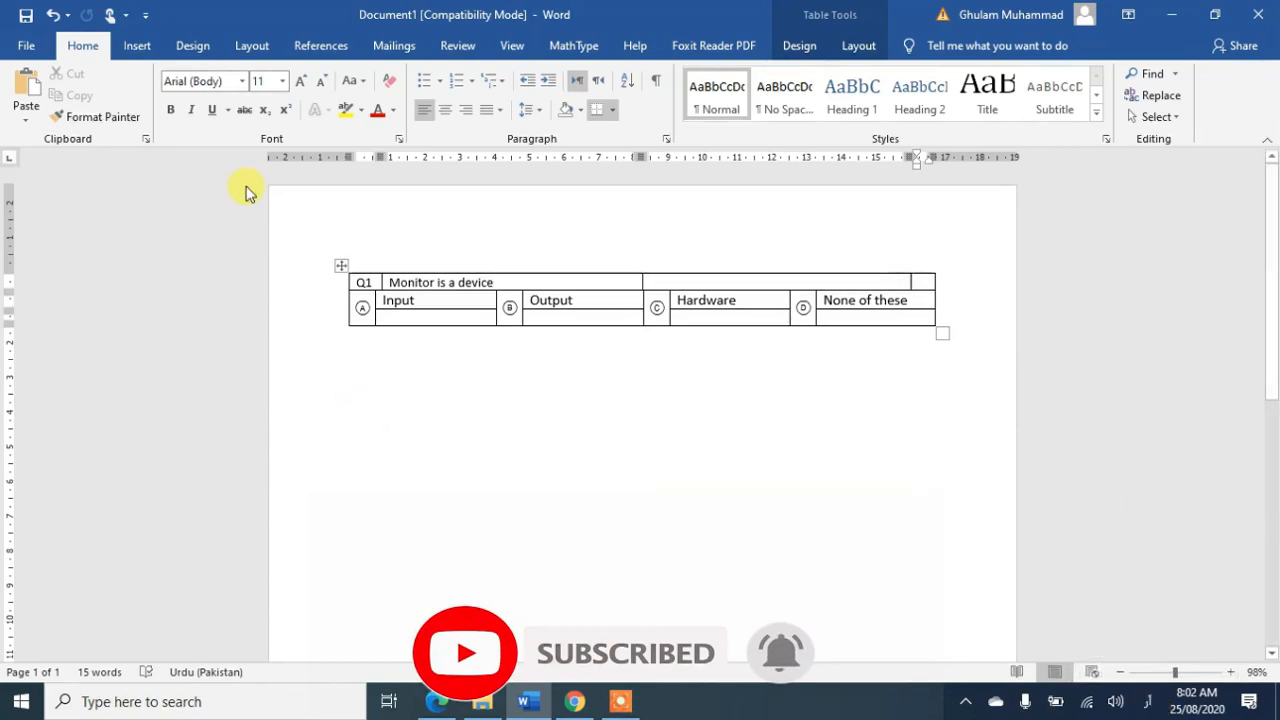
{"action": "left_click", "coordinate": [242, 81]}
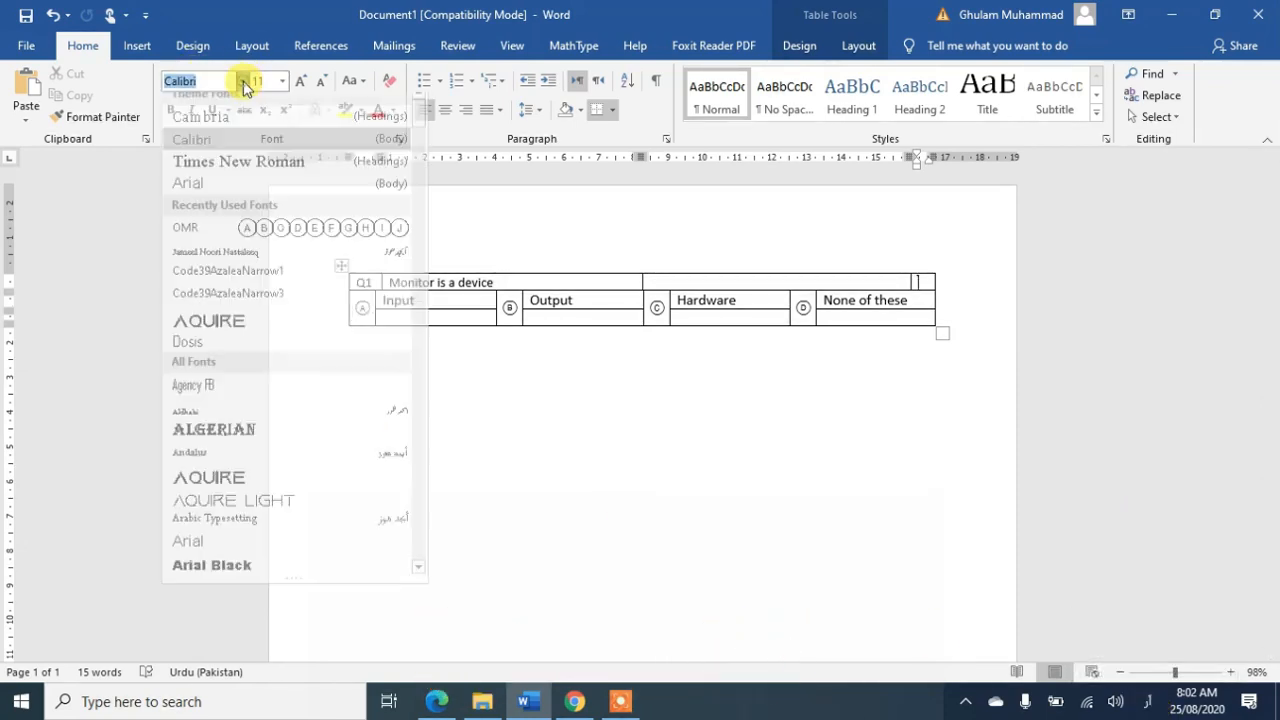
{"action": "left_click", "coordinate": [240, 266]}
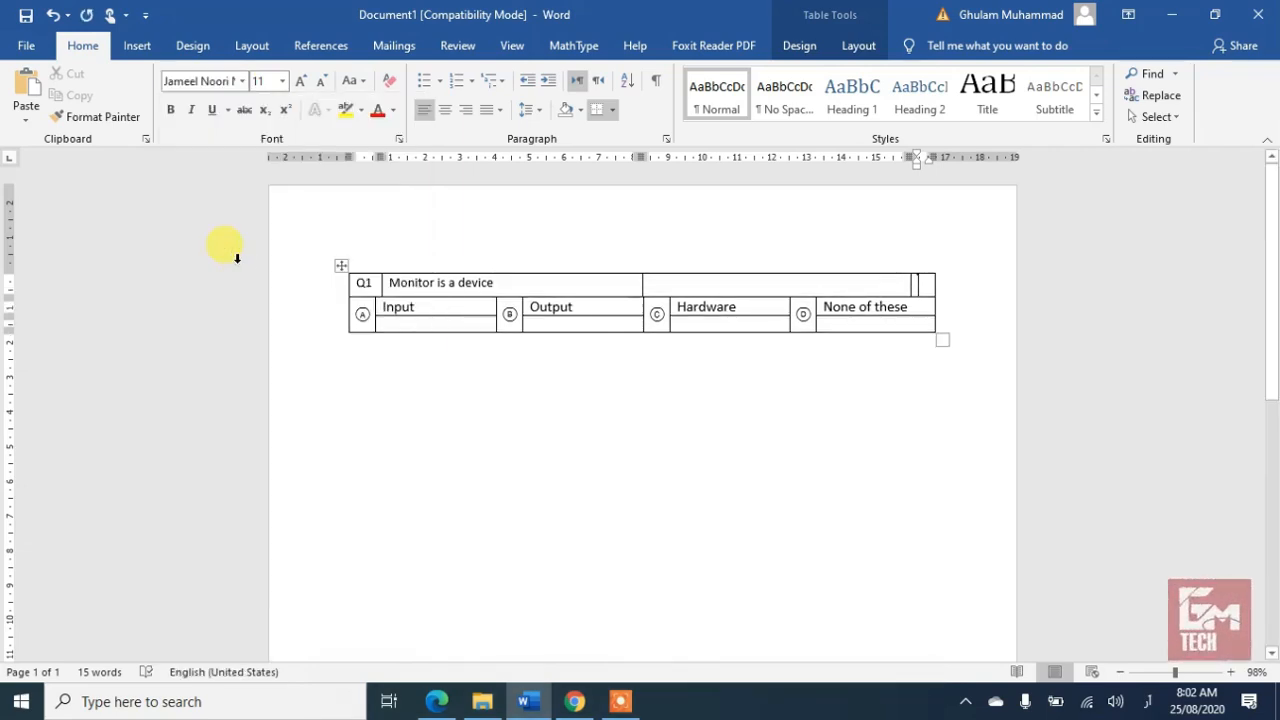
{"action": "type", "text": "س"}
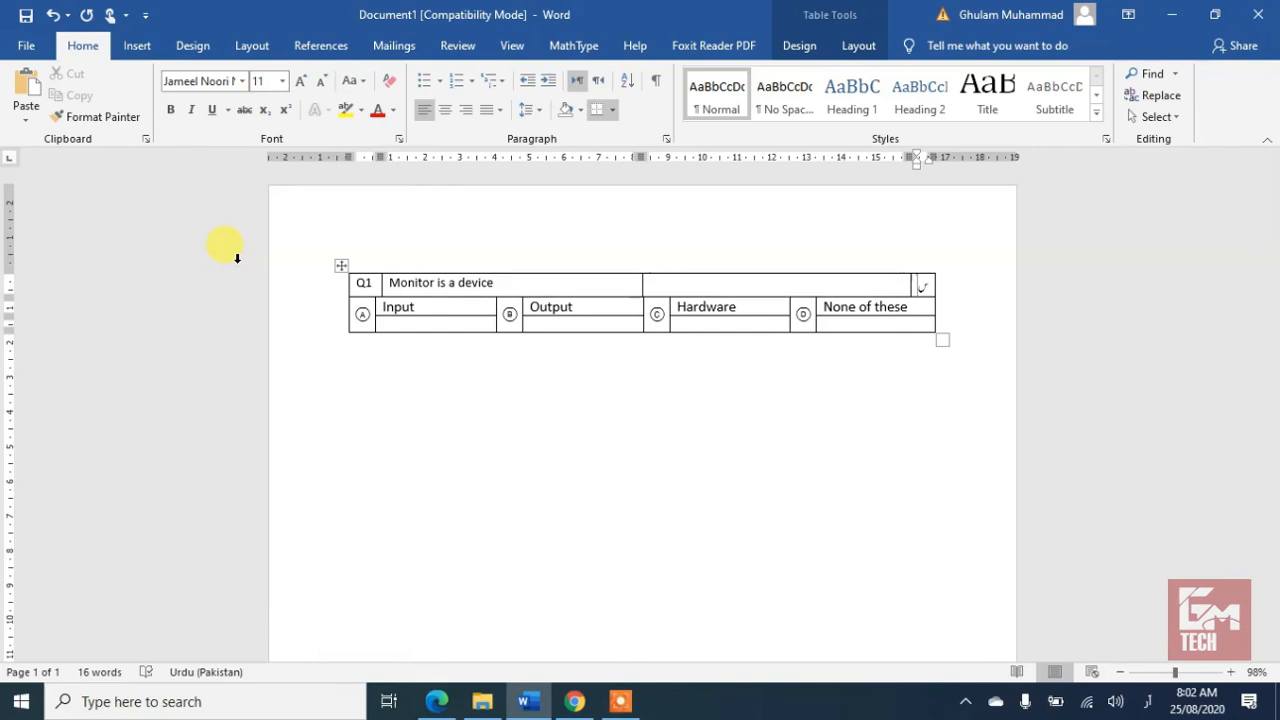
{"action": "type", "text": "1"}
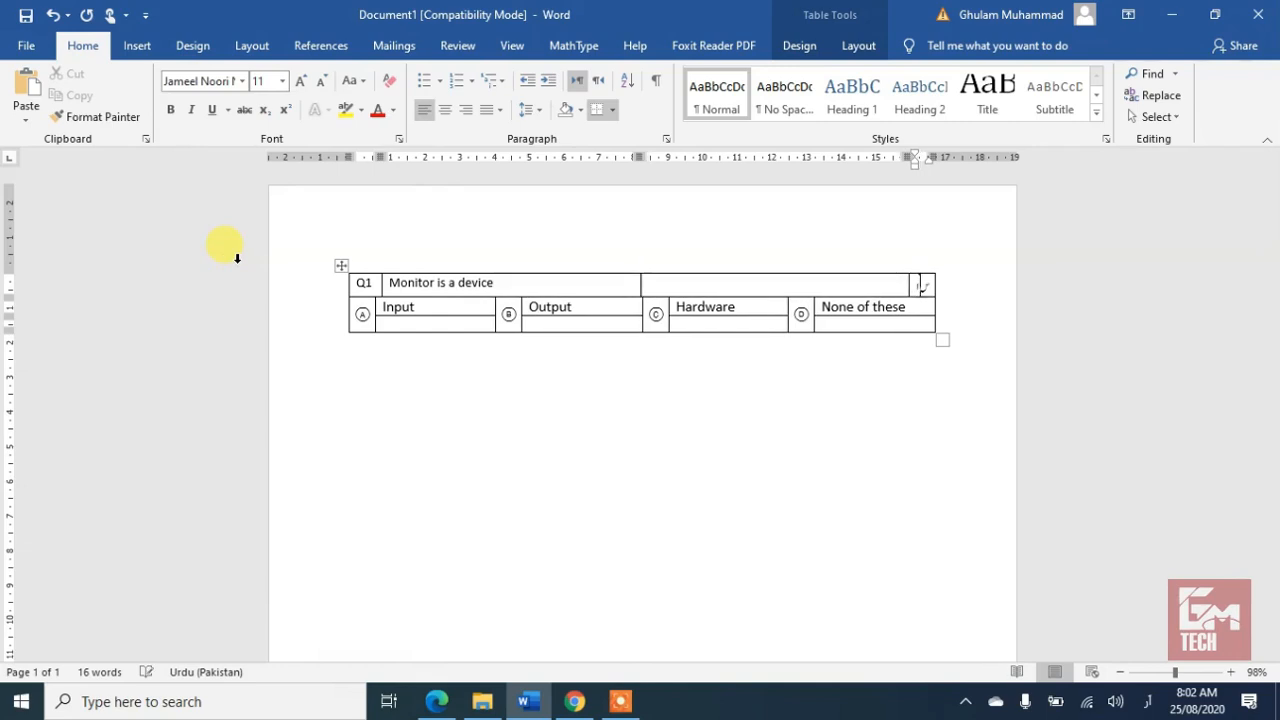
Enter the right-aligned Urdu question "مونیٹر ایک ڈیوائس ہے" in the question row's third cell
{"action": "left_click", "coordinate": [856, 282]}
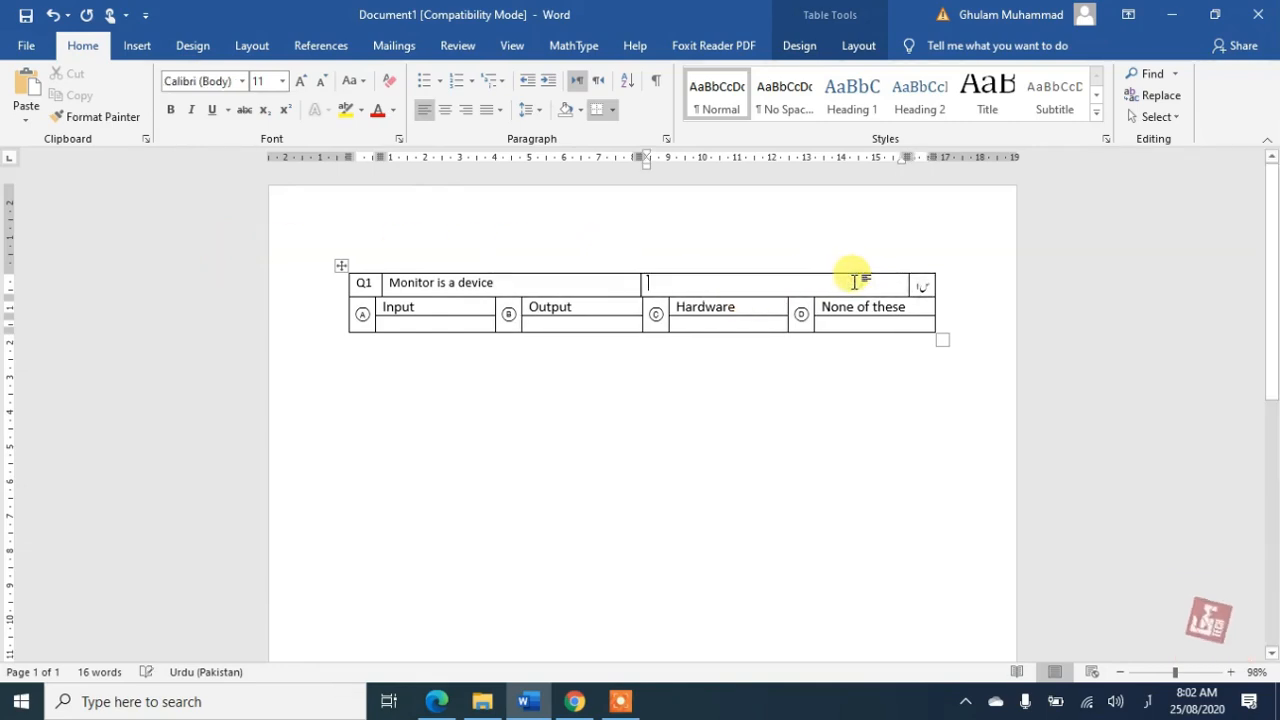
{"action": "left_click", "coordinate": [468, 115]}
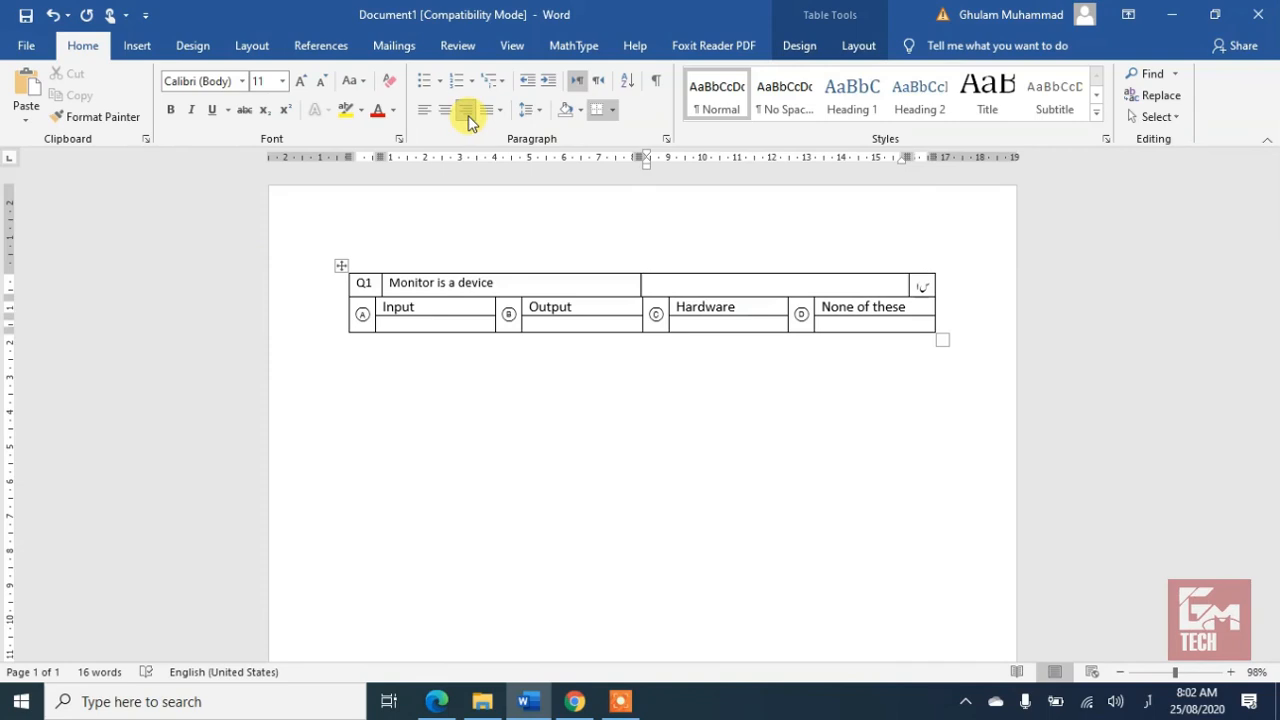
{"action": "type", "text": "مونی"}
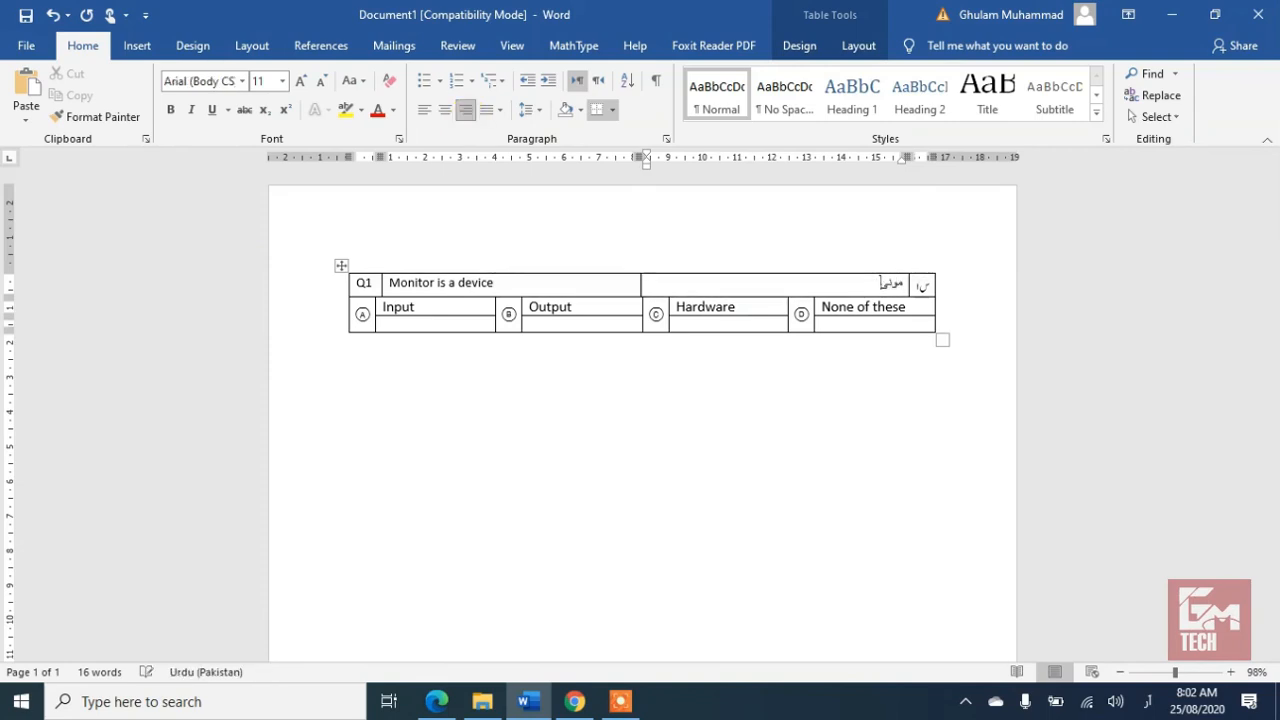
{"action": "type", "text": "ٹر"}
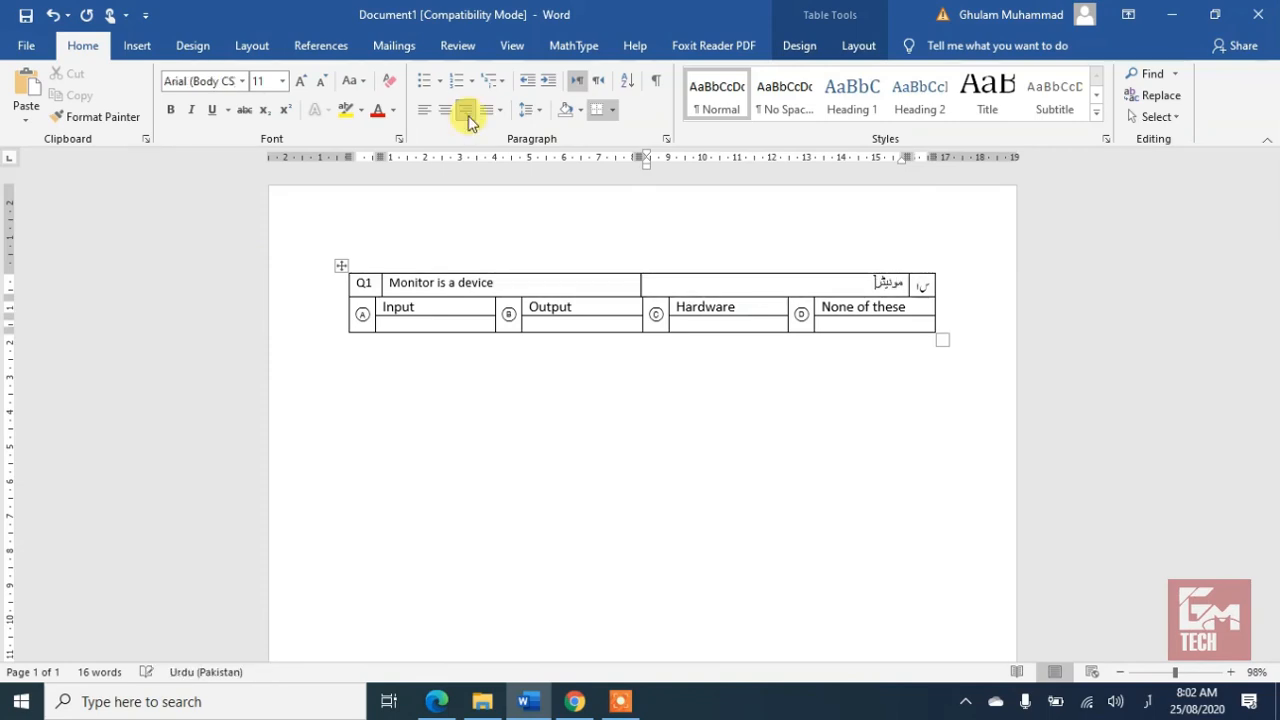
{"action": "type", "text": " ایک ڈیوائس ہے"}
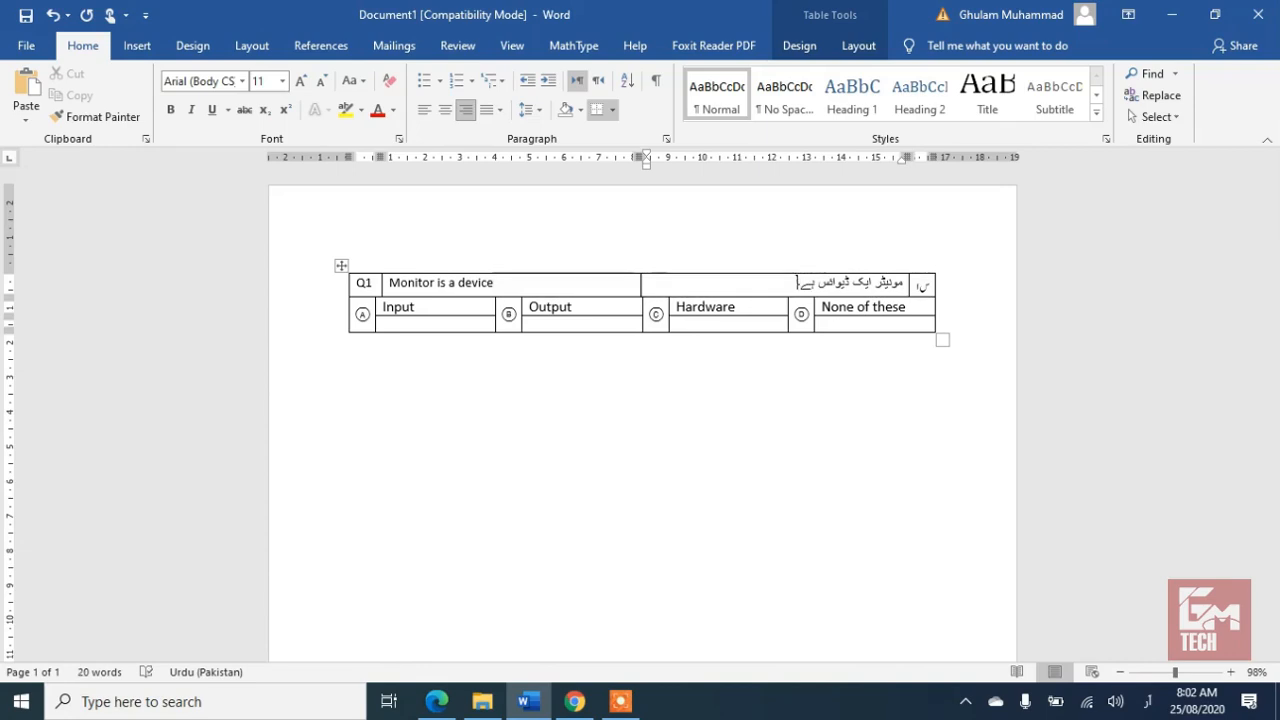
Set the font of the Urdu question in the question row's third cell to Jameel Noori Nastaleeq
{"action": "left_click", "coordinate": [641, 288]}
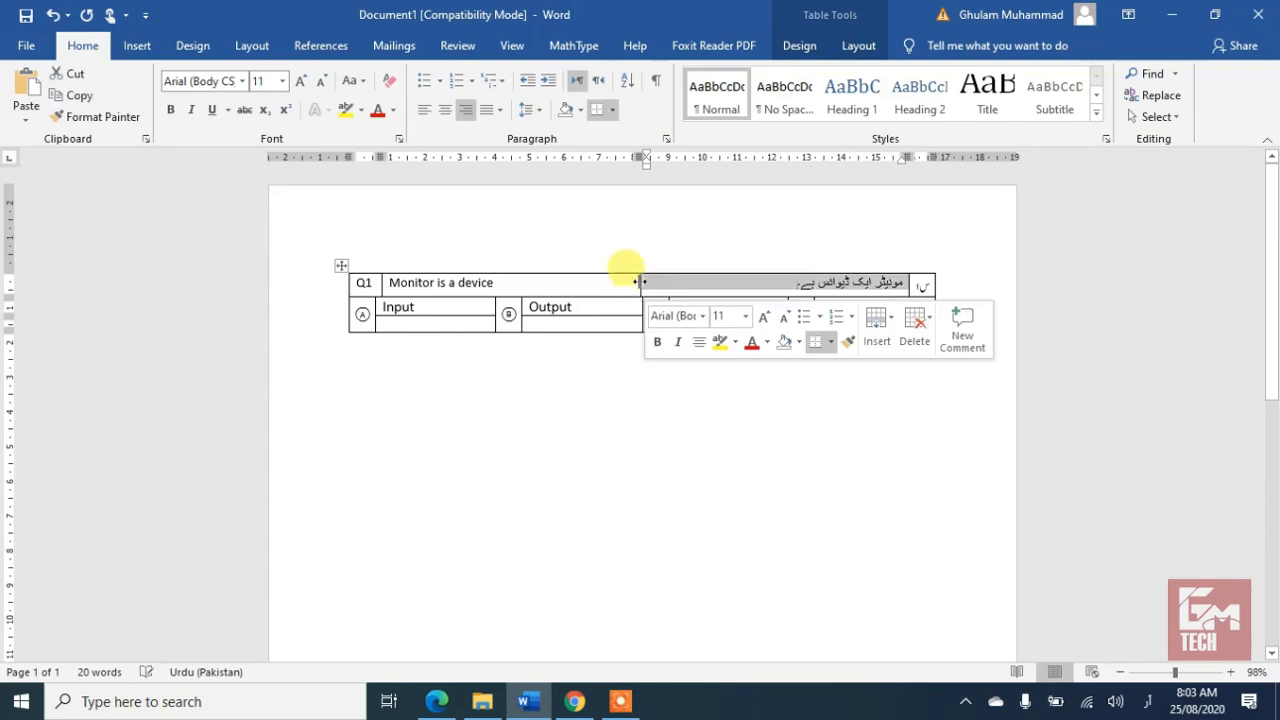
{"action": "left_click", "coordinate": [240, 81]}
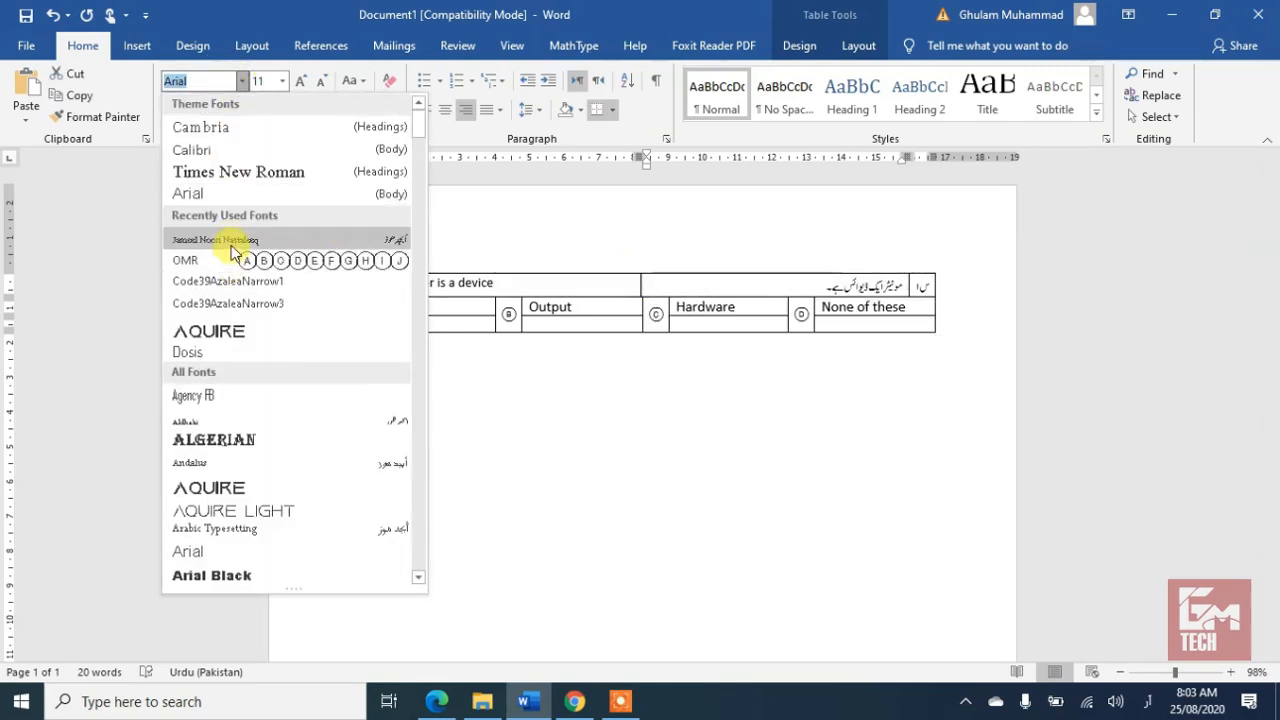
{"action": "left_click", "coordinate": [232, 240]}
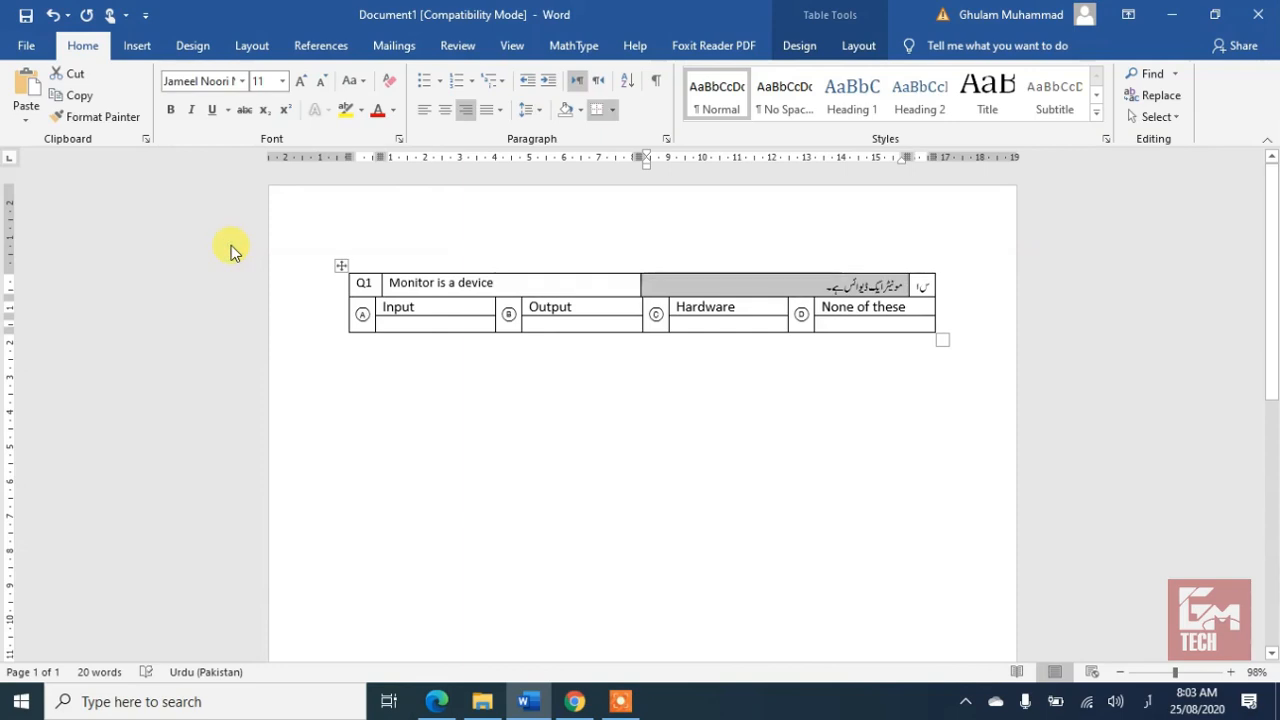
Format the four empty cells below the English options with the Jameel Noori Nastaleeq font and right alignment
{"action": "left_click", "coordinate": [391, 325]}
{"action": "left_click", "coordinate": [373, 326]}
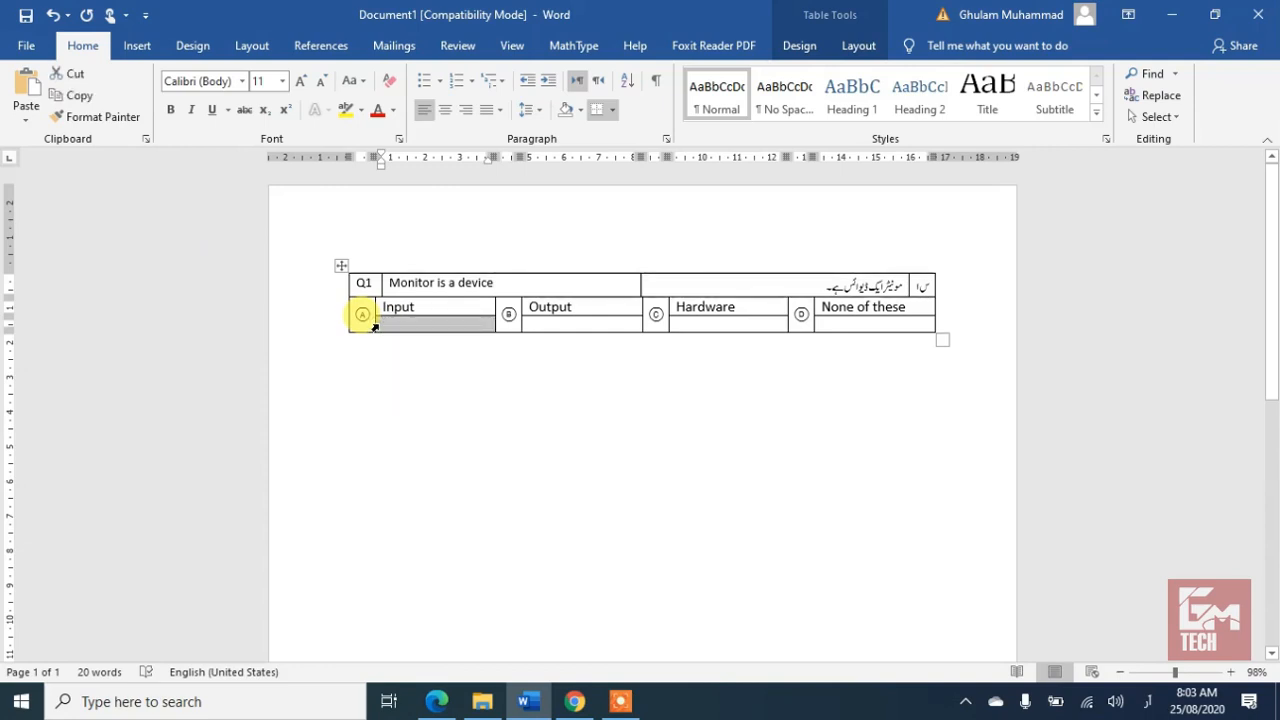
{"action": "left_click", "coordinate": [521, 327], "text": "ctrl"}
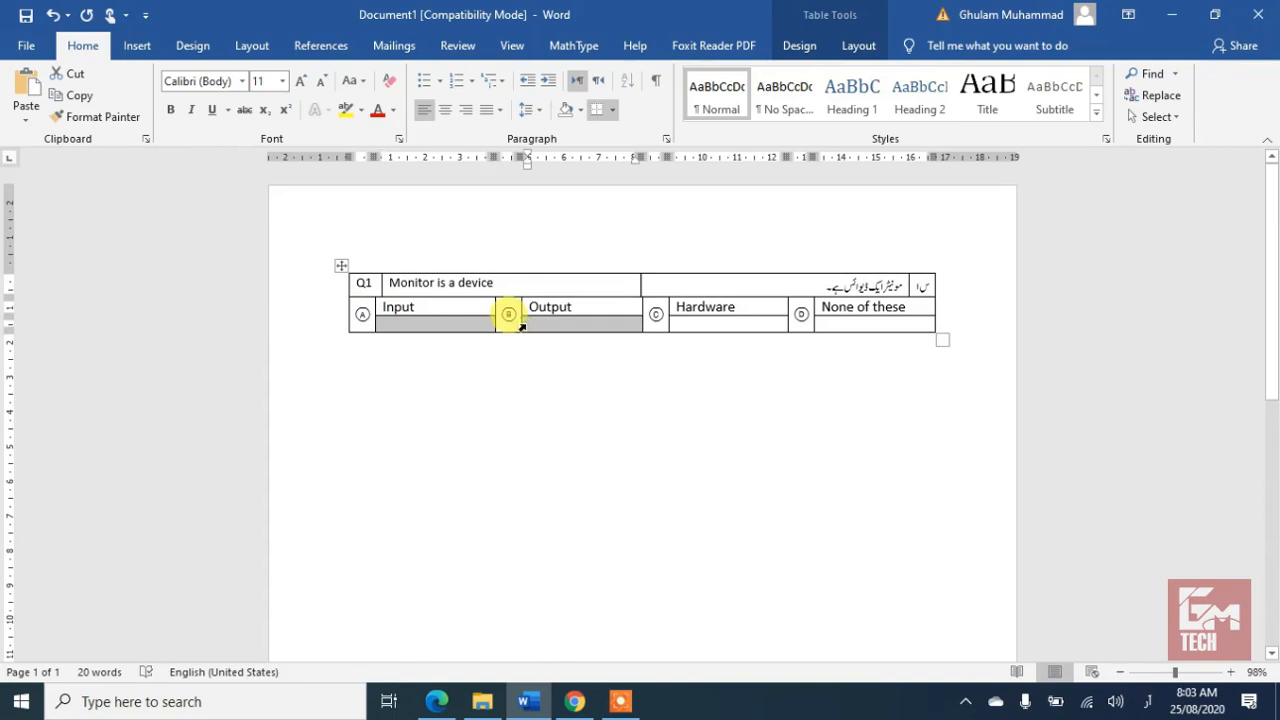
{"action": "left_click", "coordinate": [672, 326], "text": "ctrl"}
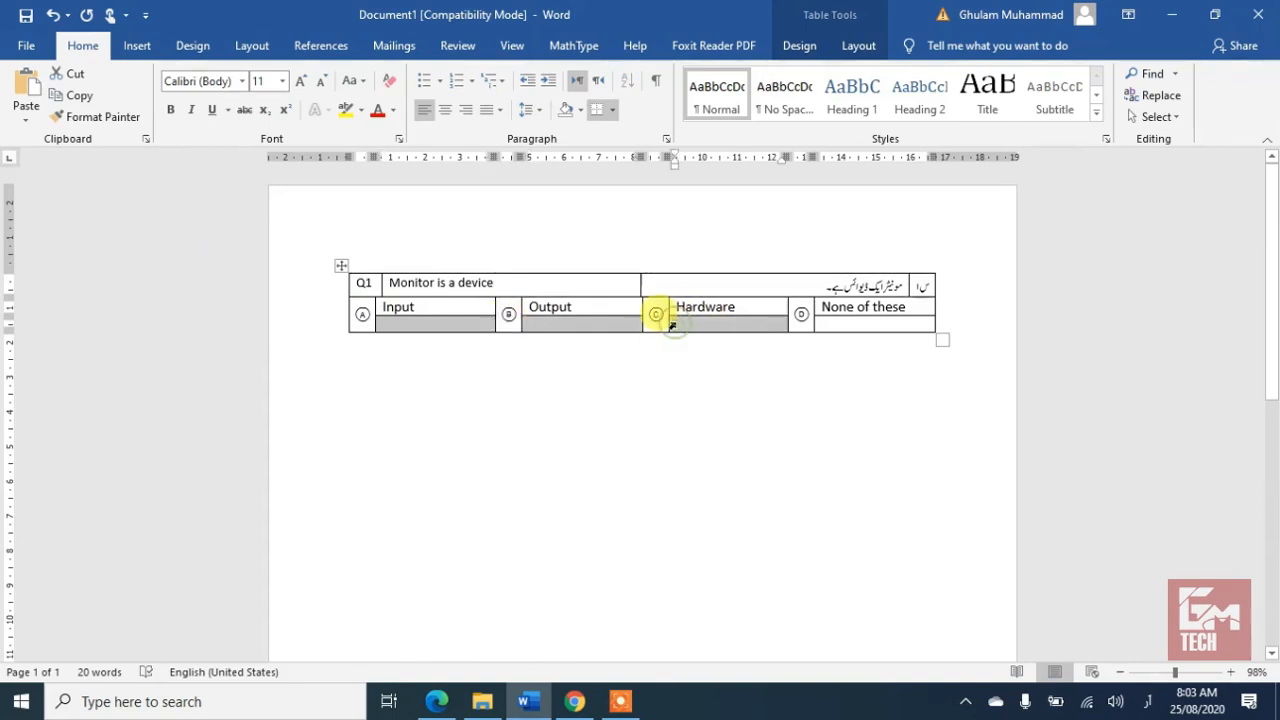
{"action": "left_click", "coordinate": [822, 325], "text": "ctrl"}
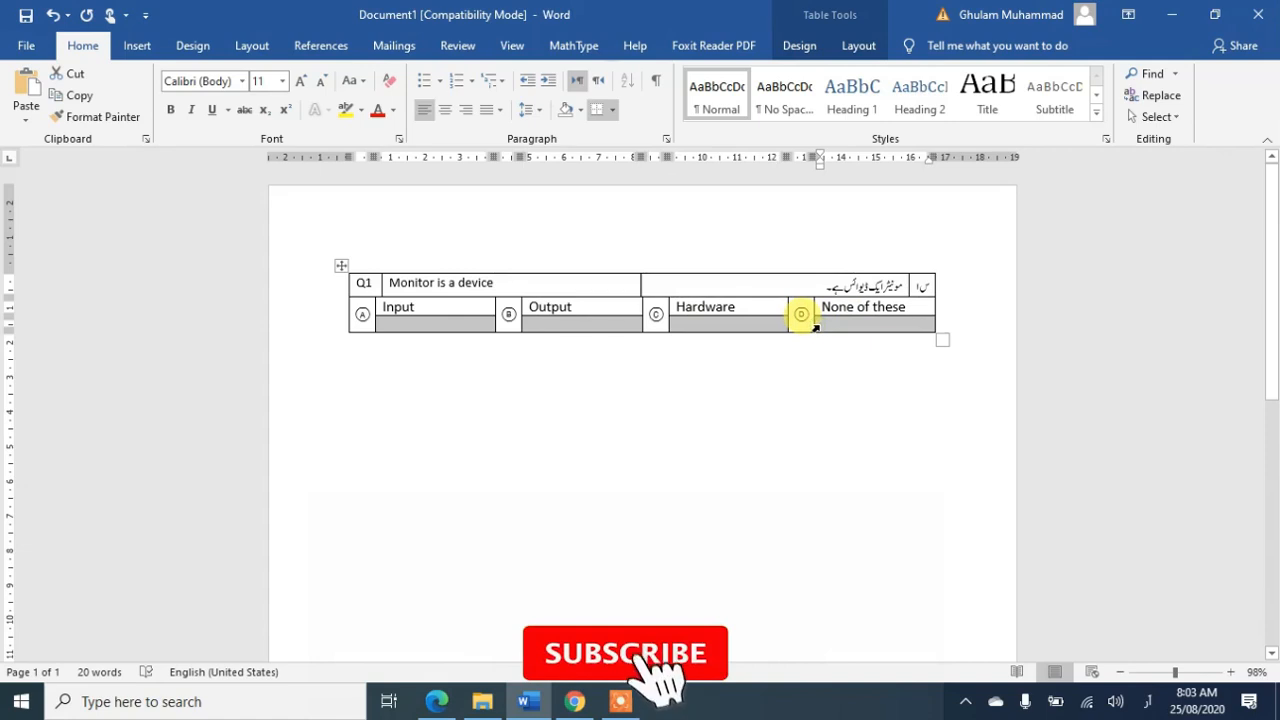
{"action": "left_click", "coordinate": [241, 82]}
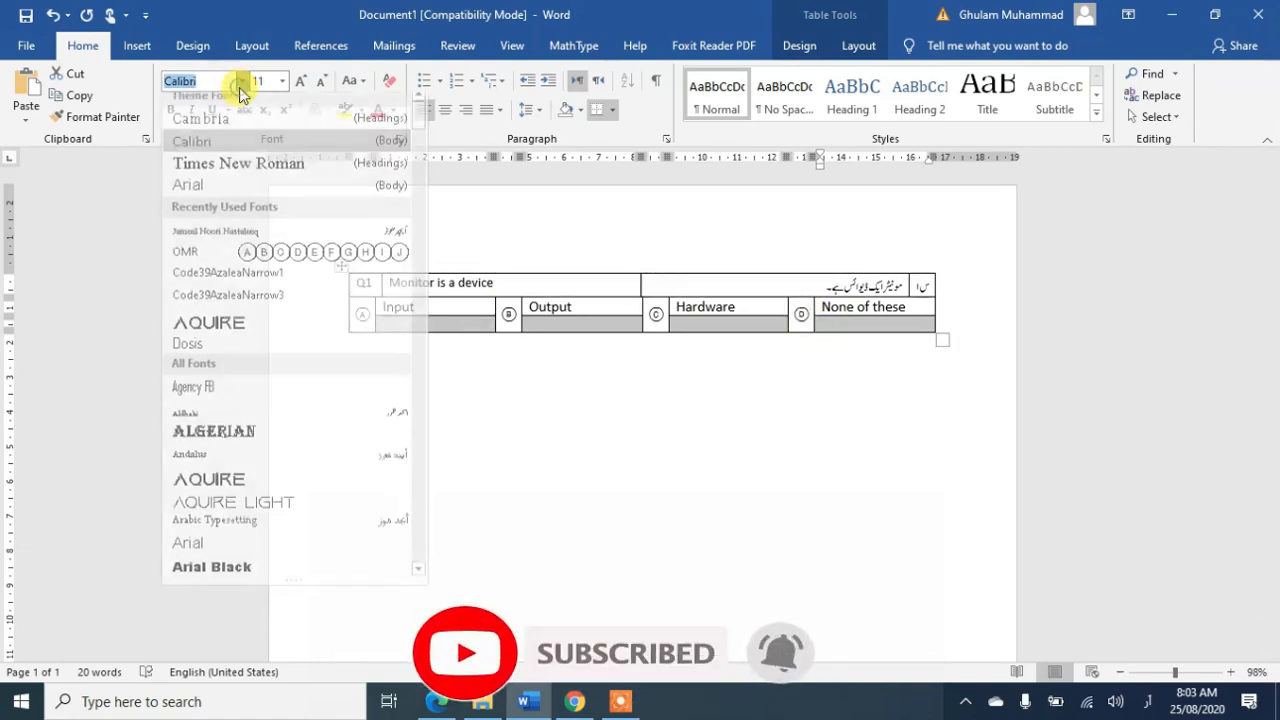
{"action": "left_click", "coordinate": [228, 241]}
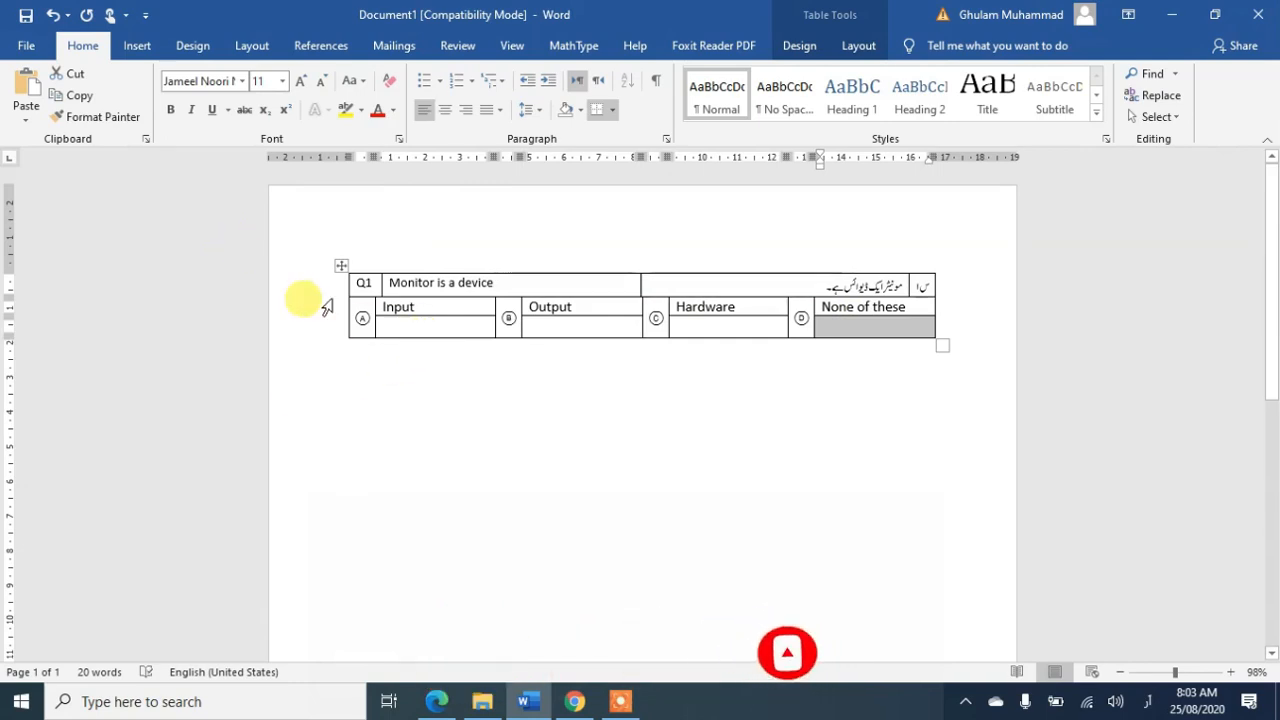
{"action": "left_click", "coordinate": [467, 111]}
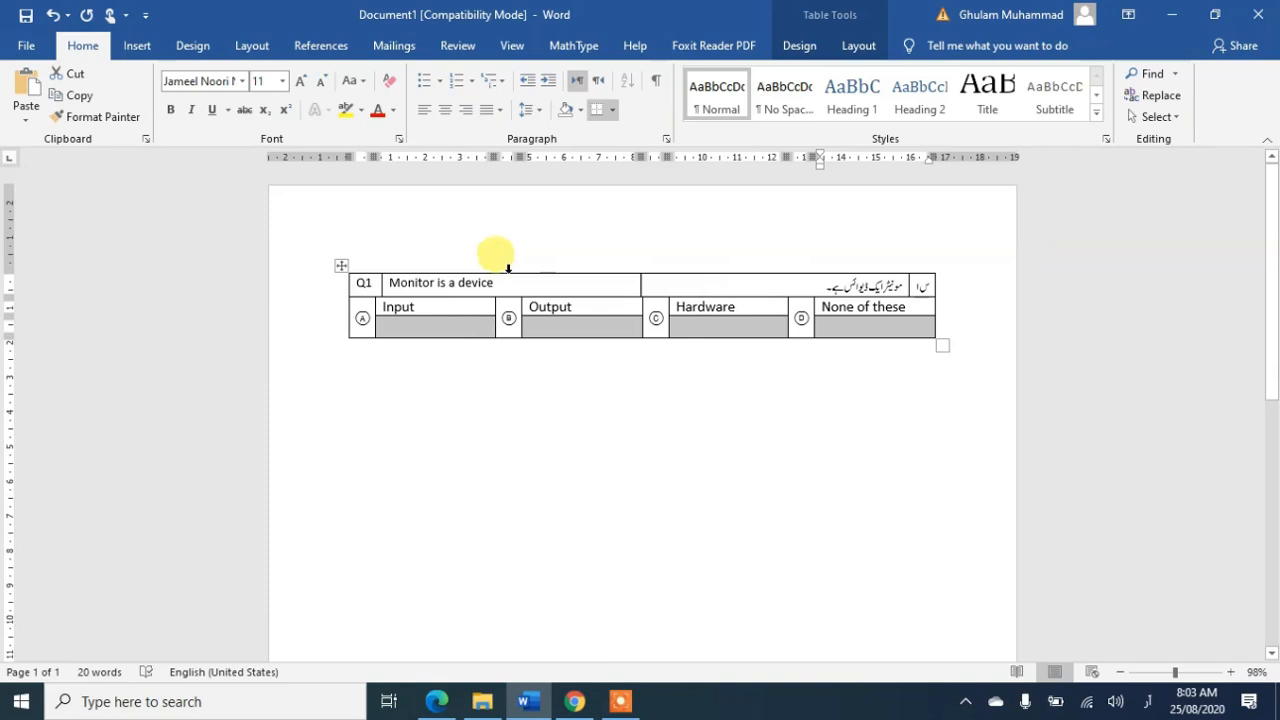
Enter the Urdu options "ان پٹ" in the cell below Input and "آؤٹ پٹ" in the cell below Output
{"action": "left_click", "coordinate": [457, 331]}
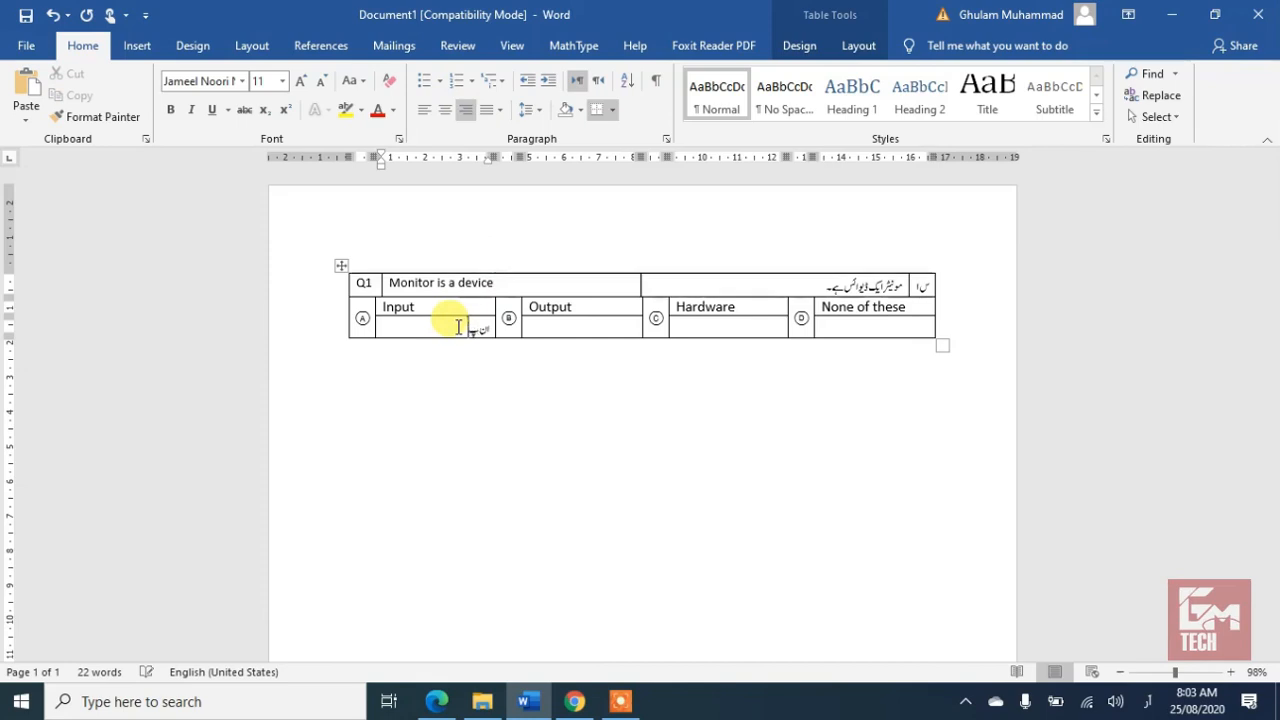
{"action": "key", "text": "Tab"}
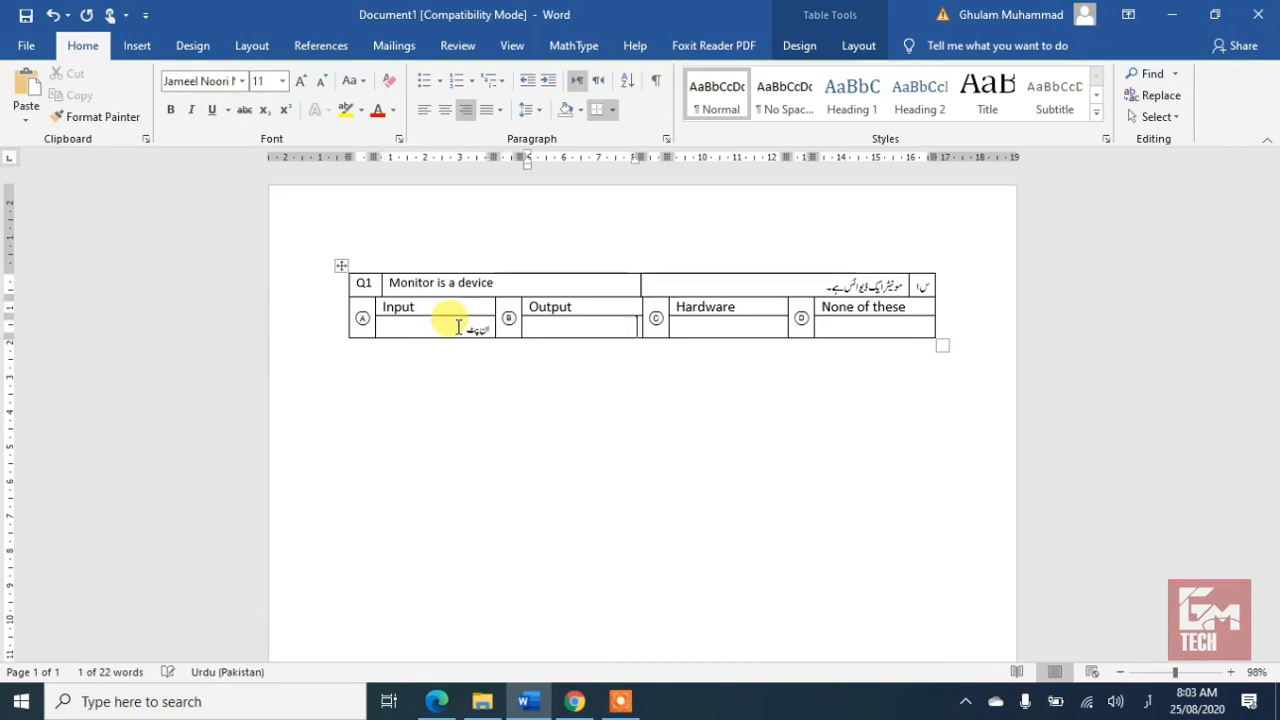
{"action": "type", "text": "آؤ"}
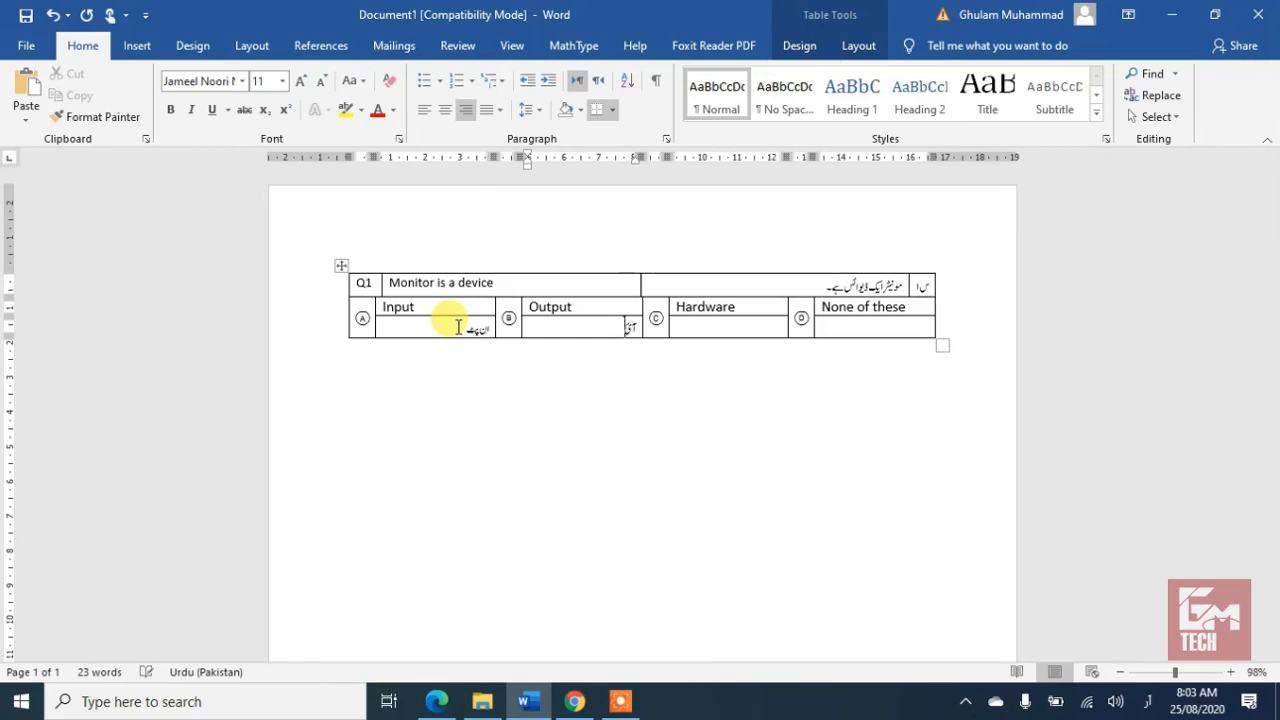
{"action": "type", "text": "ؤٹ پٹ"}
Enter the Urdu options "ہارڈوئیر" in the cell below Hardware and "ان میں سے کوئی نہیں" in the cell below None of these
{"action": "key", "text": "Tab"}
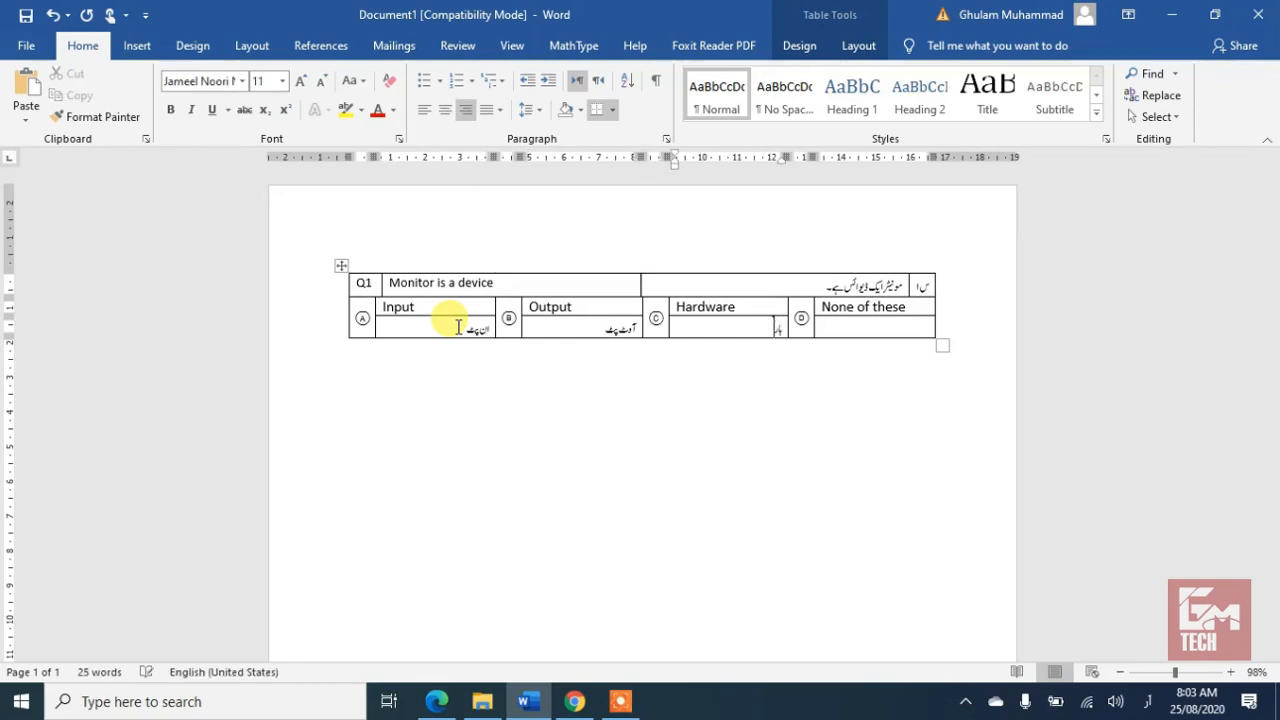
{"action": "type", "text": "رڈوئر"}
{"action": "key", "text": "Tab"}
{"action": "type", "text": "ان میں"}
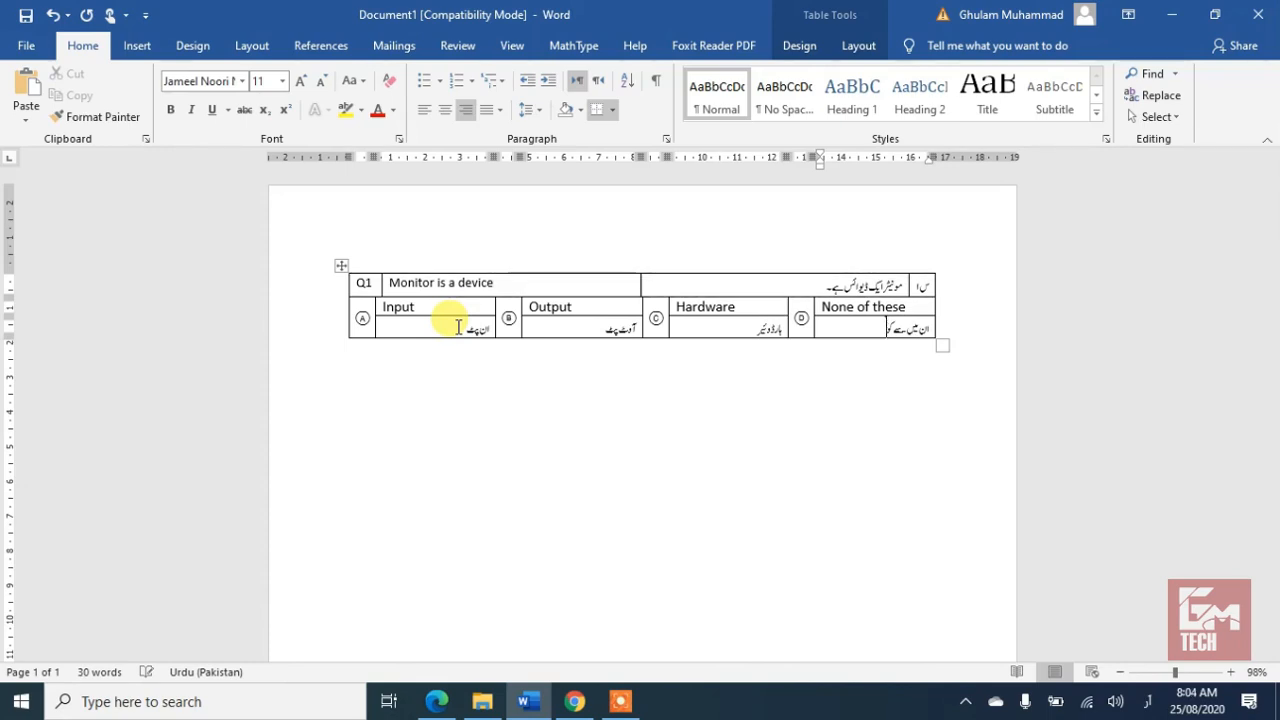
{"action": "type", "text": "سے کوئی نہیں"}
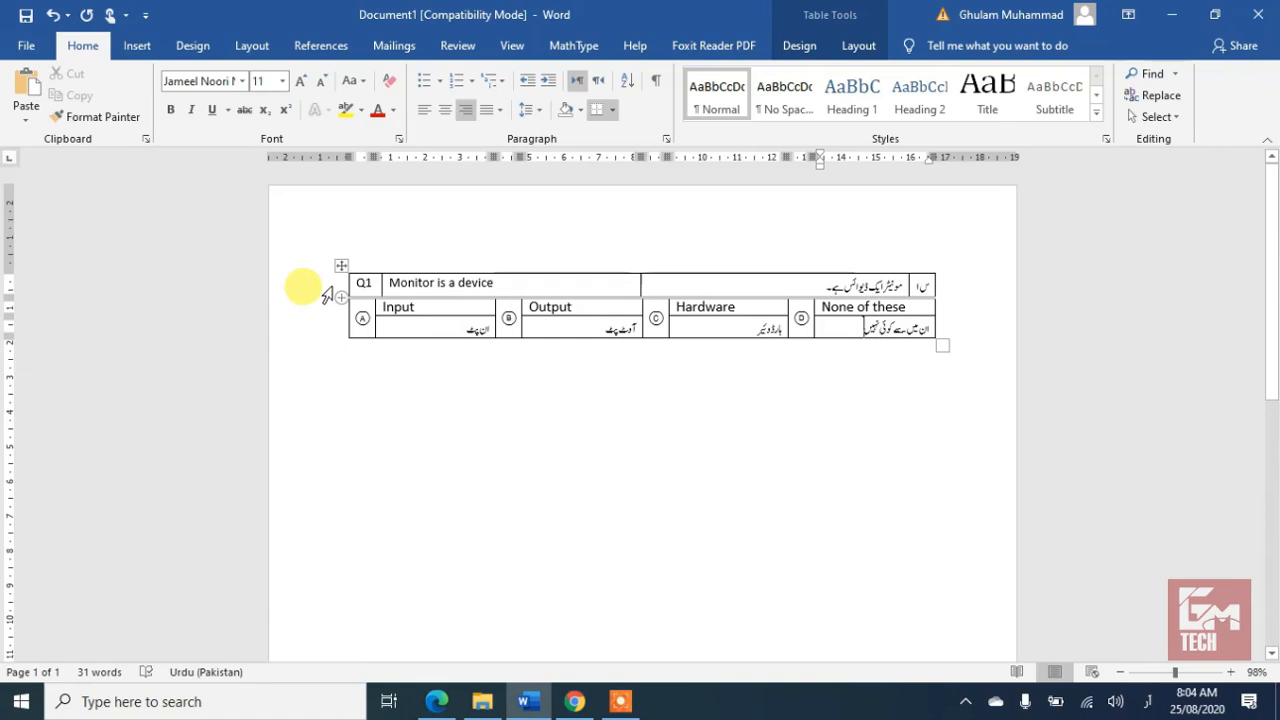
Make the whole question row bold with a font size of 14
{"action": "left_click", "coordinate": [328, 291]}
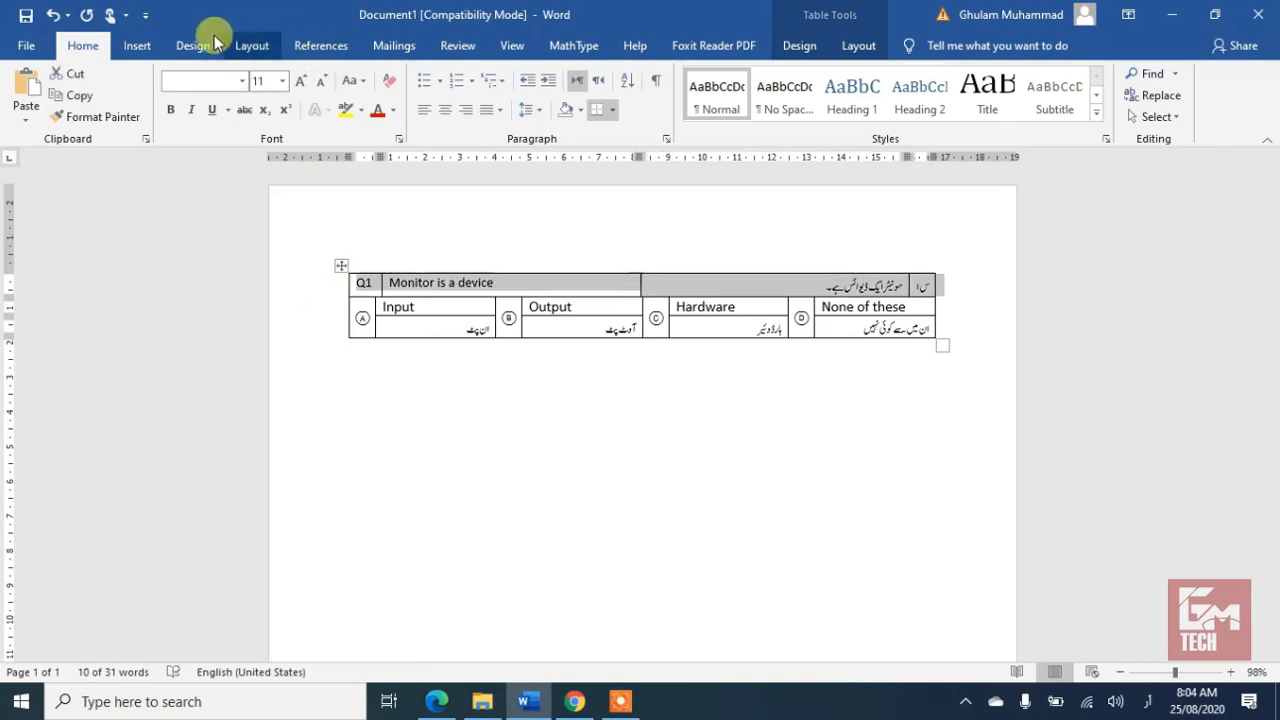
{"action": "left_click", "coordinate": [171, 110]}
{"action": "left_click", "coordinate": [301, 80]}
{"action": "left_click", "coordinate": [301, 80]}
{"action": "left_click", "coordinate": [301, 80]}
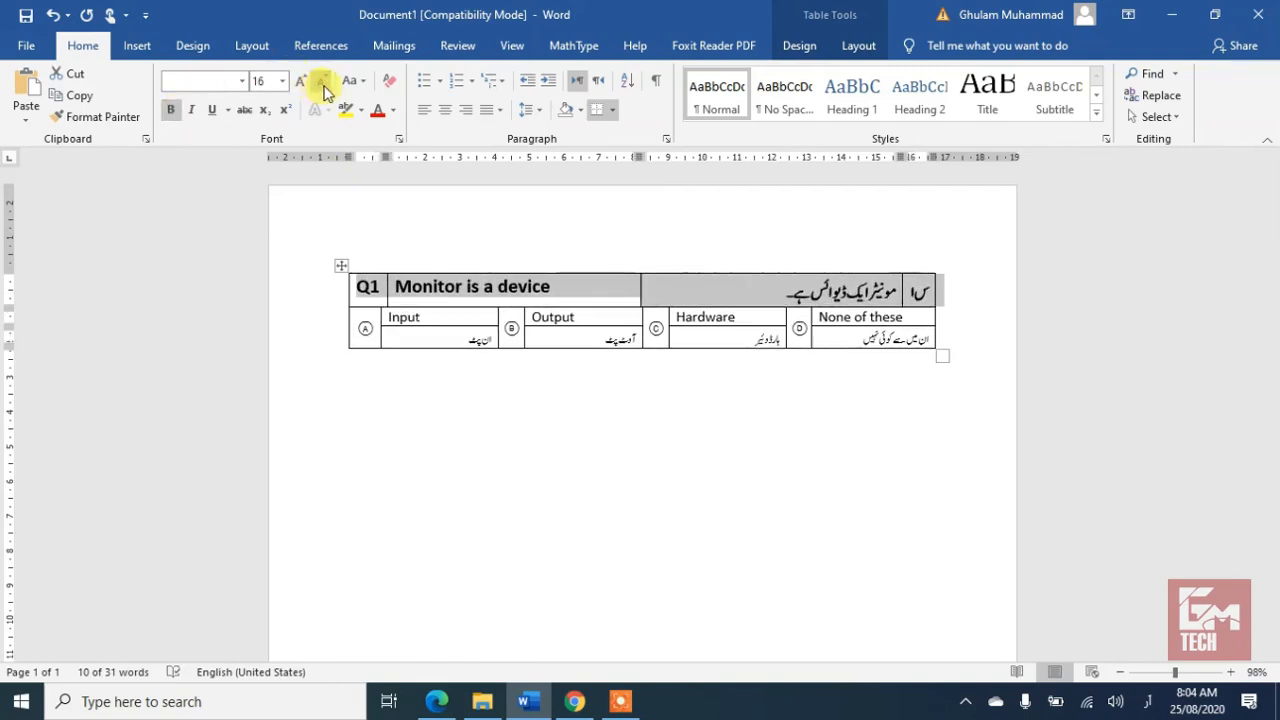
{"action": "left_click", "coordinate": [323, 84]}
{"action": "left_click", "coordinate": [323, 84]}
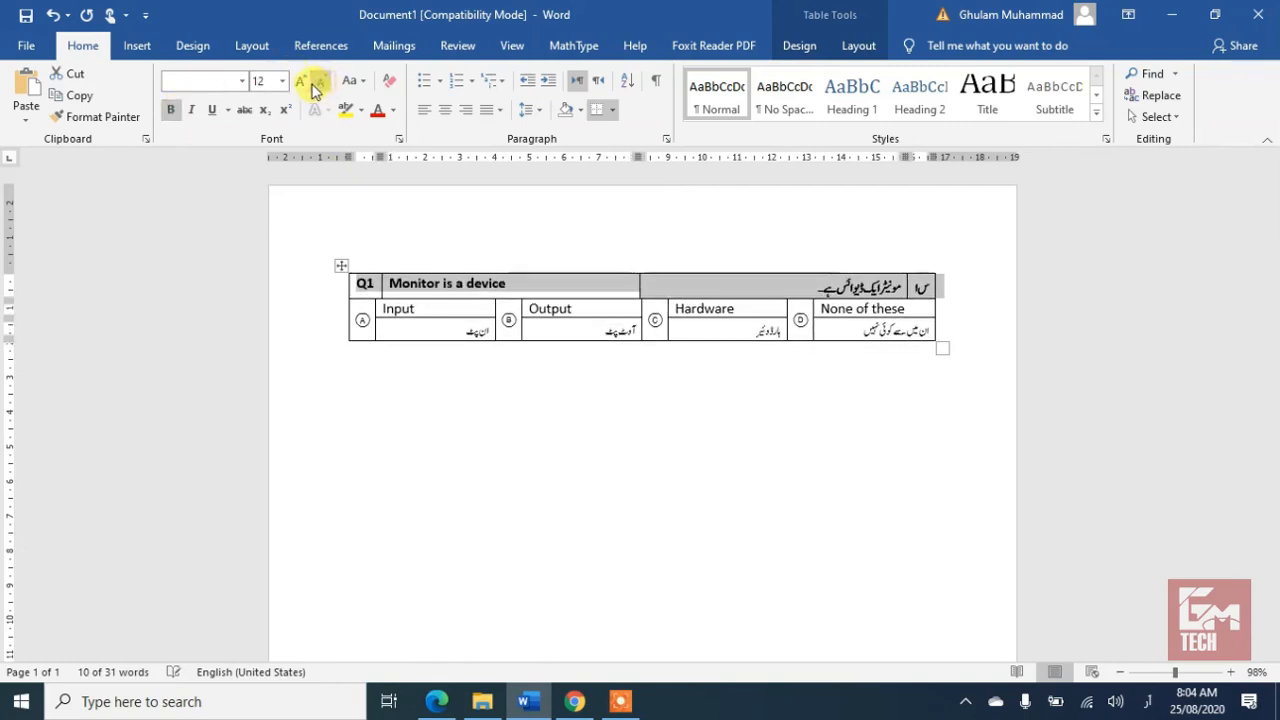
{"action": "left_click", "coordinate": [301, 81]}
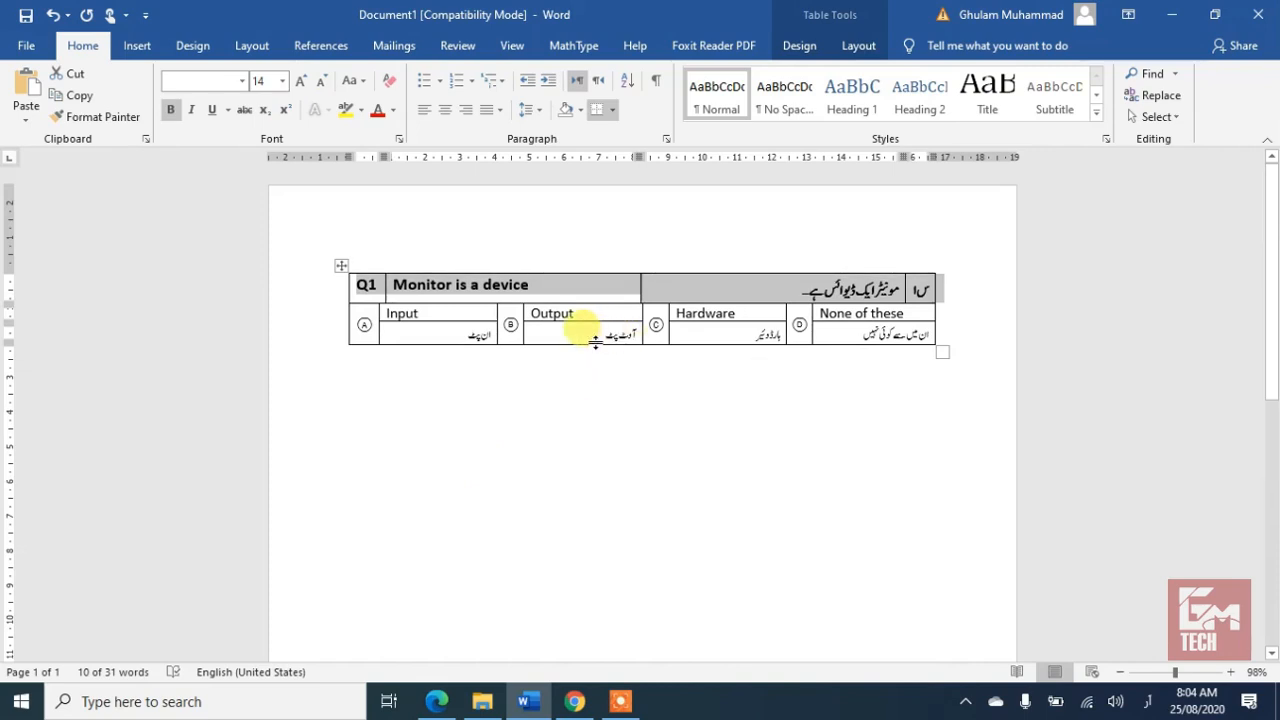
Increase the height of the table's last row slightly and remove all borders from the table
{"action": "left_click_drag", "start_coordinate": [595, 342], "coordinate": [586, 357]}
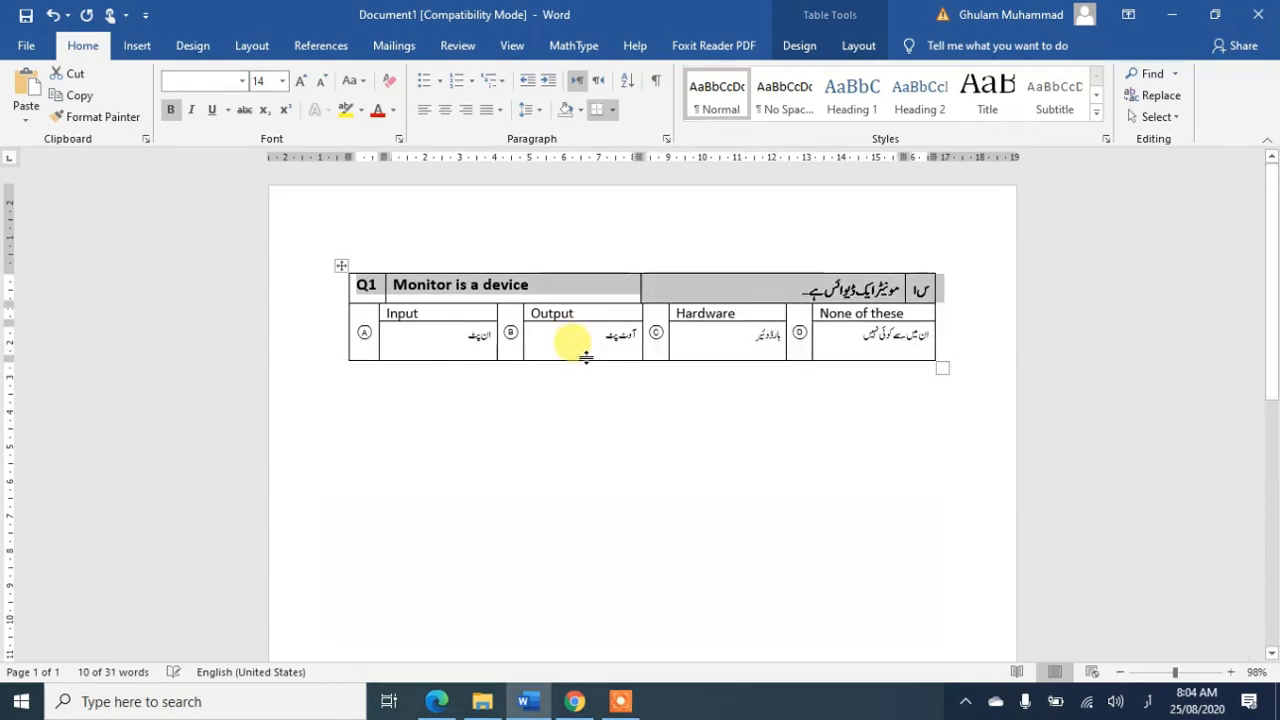
{"action": "left_click", "coordinate": [342, 268]}
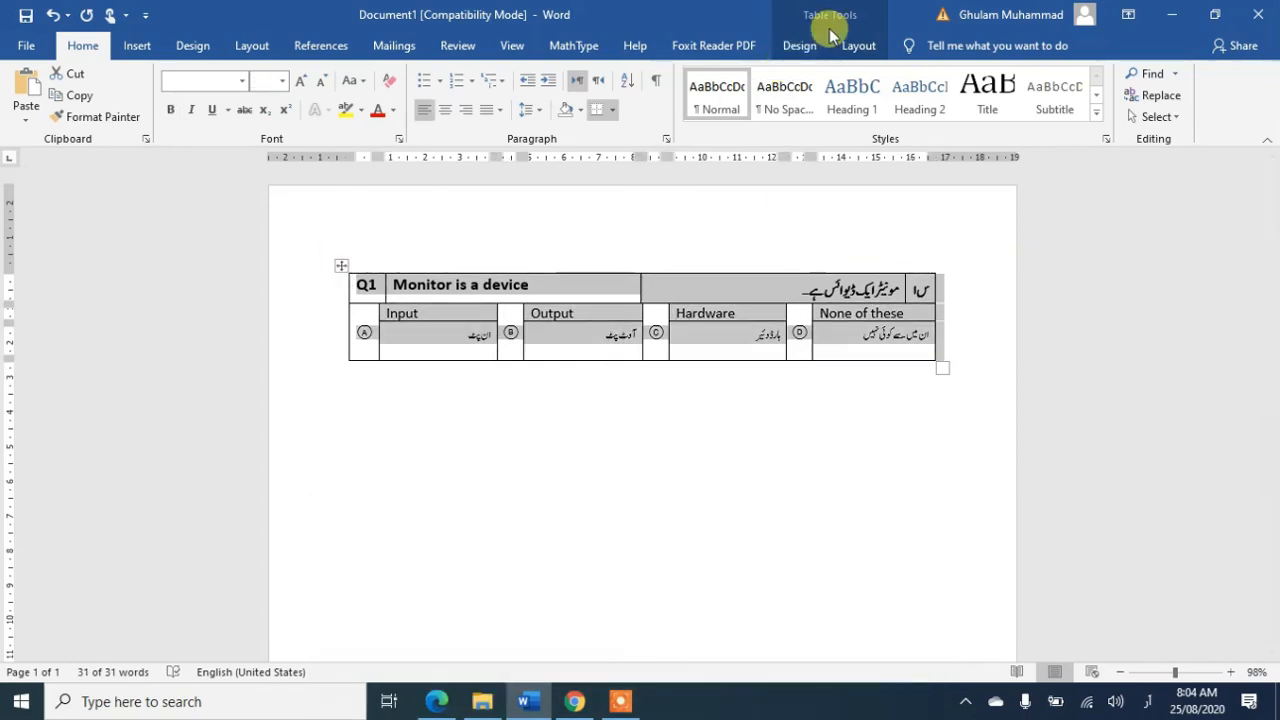
{"action": "left_click", "coordinate": [797, 46]}
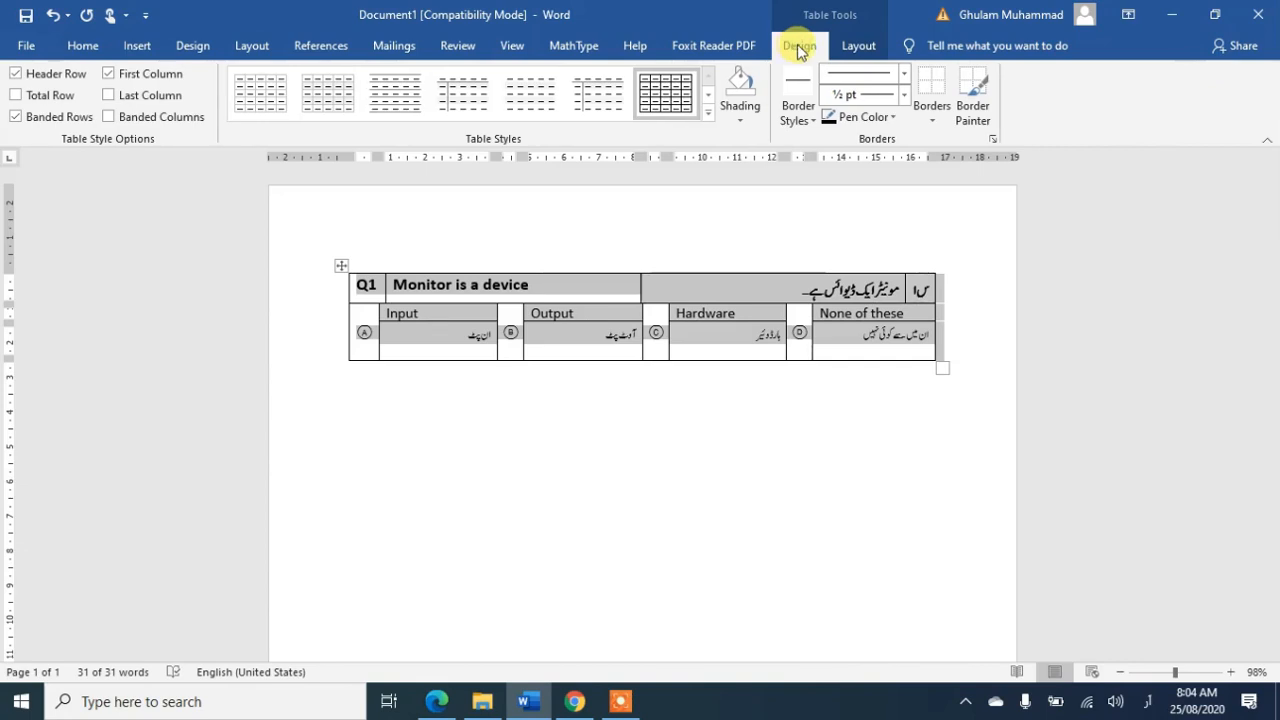
{"action": "left_click", "coordinate": [933, 120]}
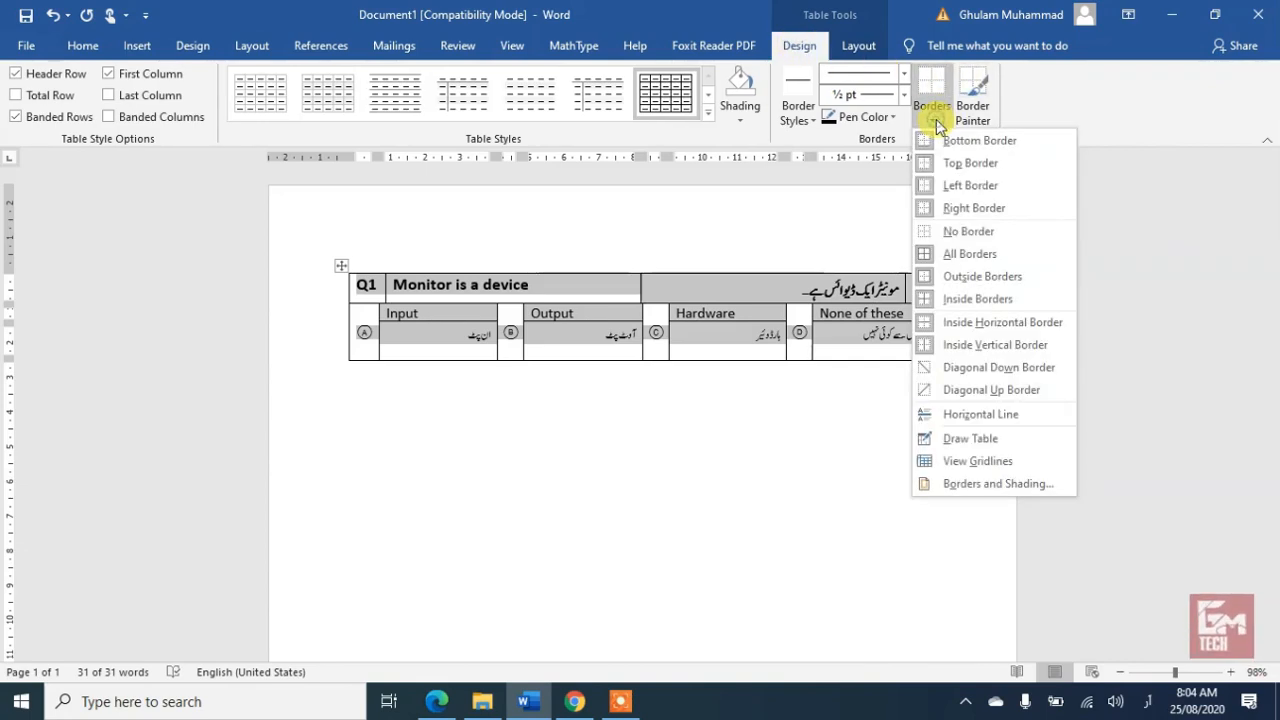
{"action": "left_click", "coordinate": [955, 230]}
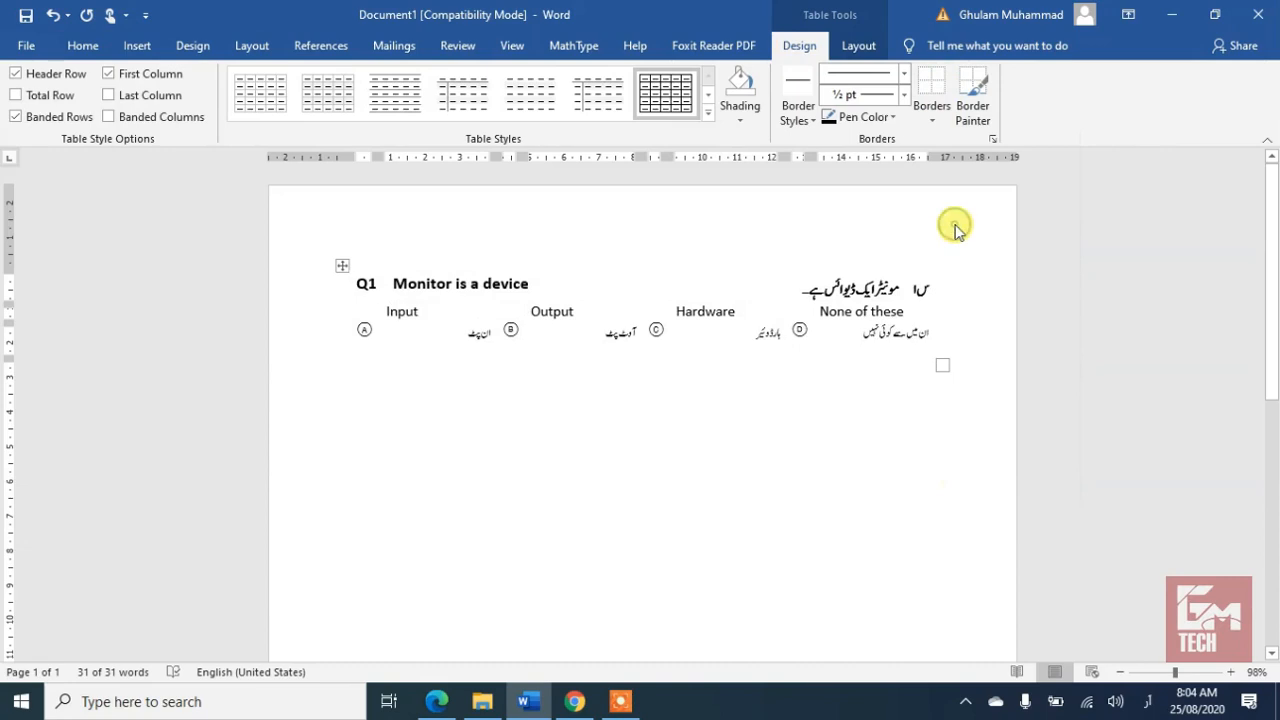
{"action": "left_click", "coordinate": [912, 456]}
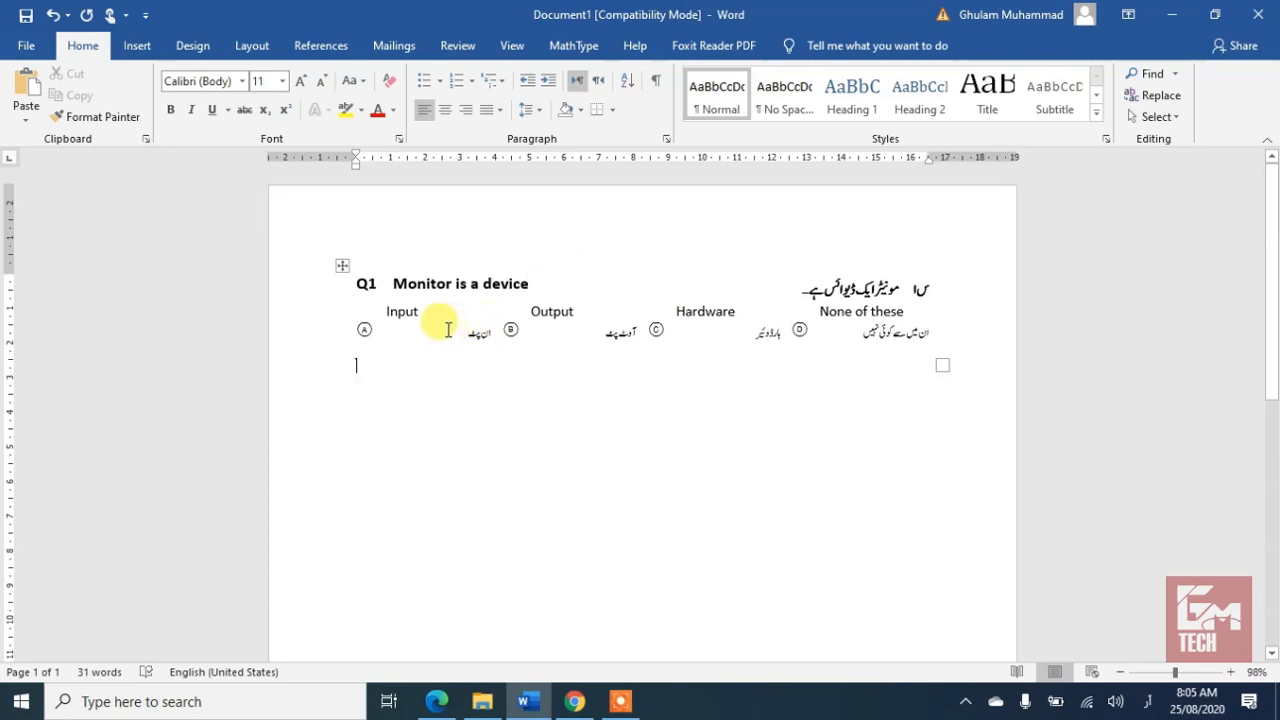
Copy the entire question table and paste eight copies of it one below another
{"action": "left_click", "coordinate": [342, 263]}
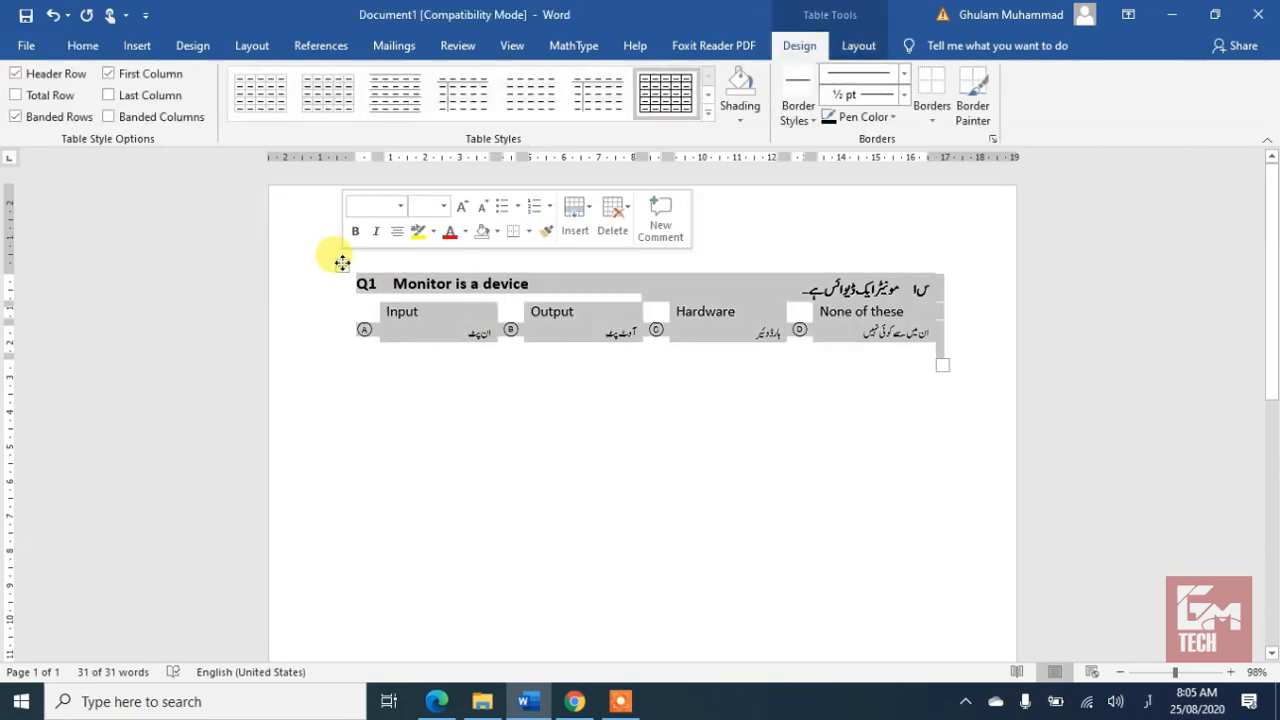
{"action": "key", "text": "ctrl+c"}
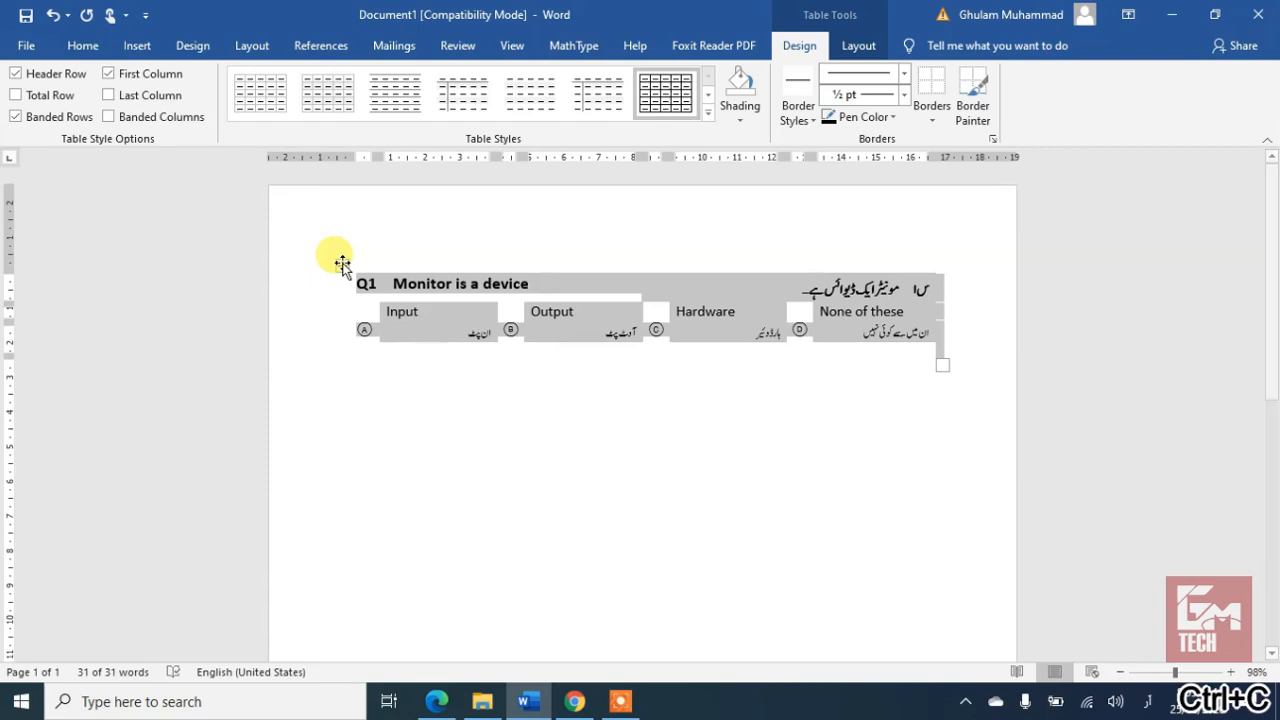
{"action": "left_click", "coordinate": [360, 421]}
{"action": "key", "text": "ctrl+v"}
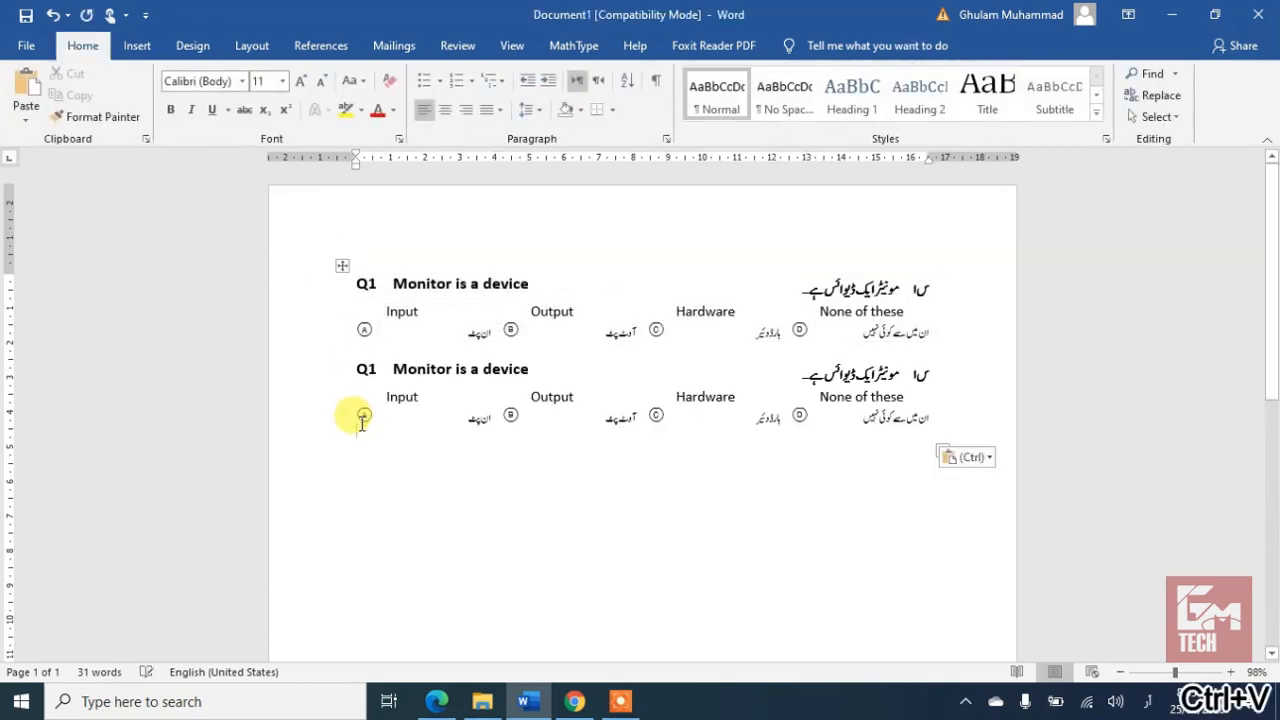
{"action": "key", "text": "ctrl+v"}
{"action": "key", "text": "ctrl+v"}
{"action": "key", "text": "ctrl+v"}
{"action": "key", "text": "ctrl+v"}
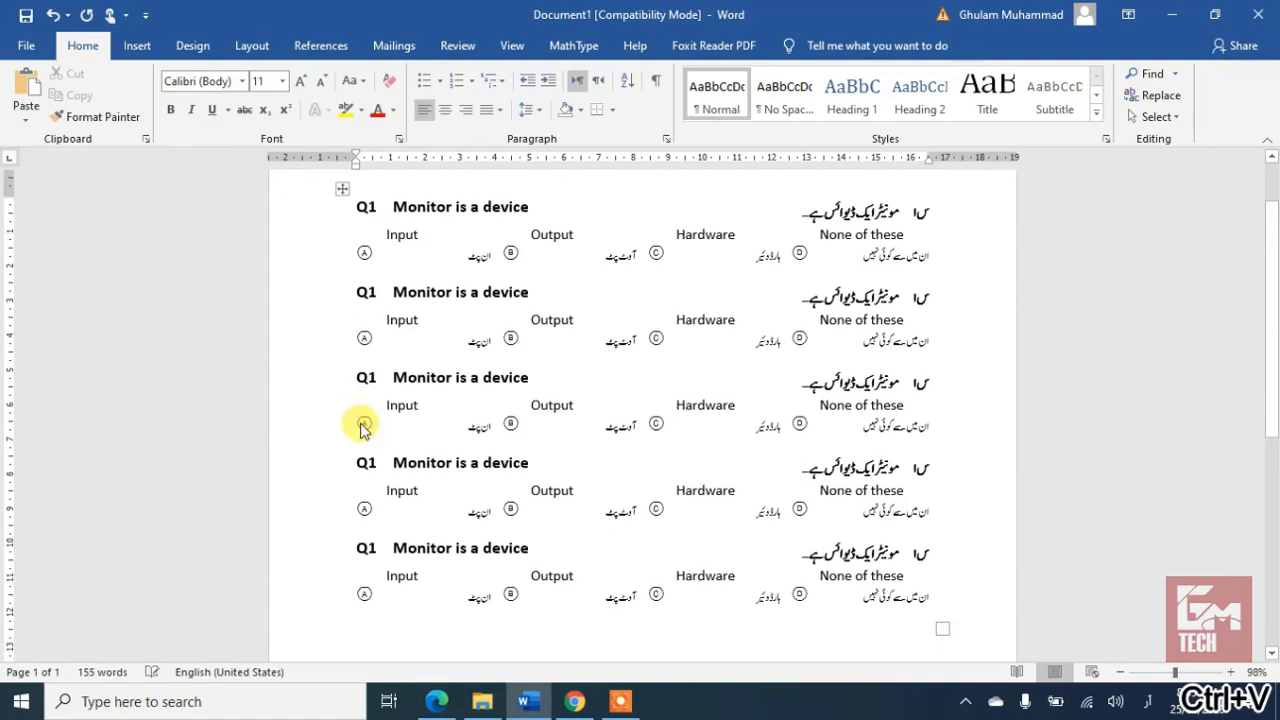
{"action": "key", "text": "ctrl+v"}
{"action": "key", "text": "ctrl+v"}
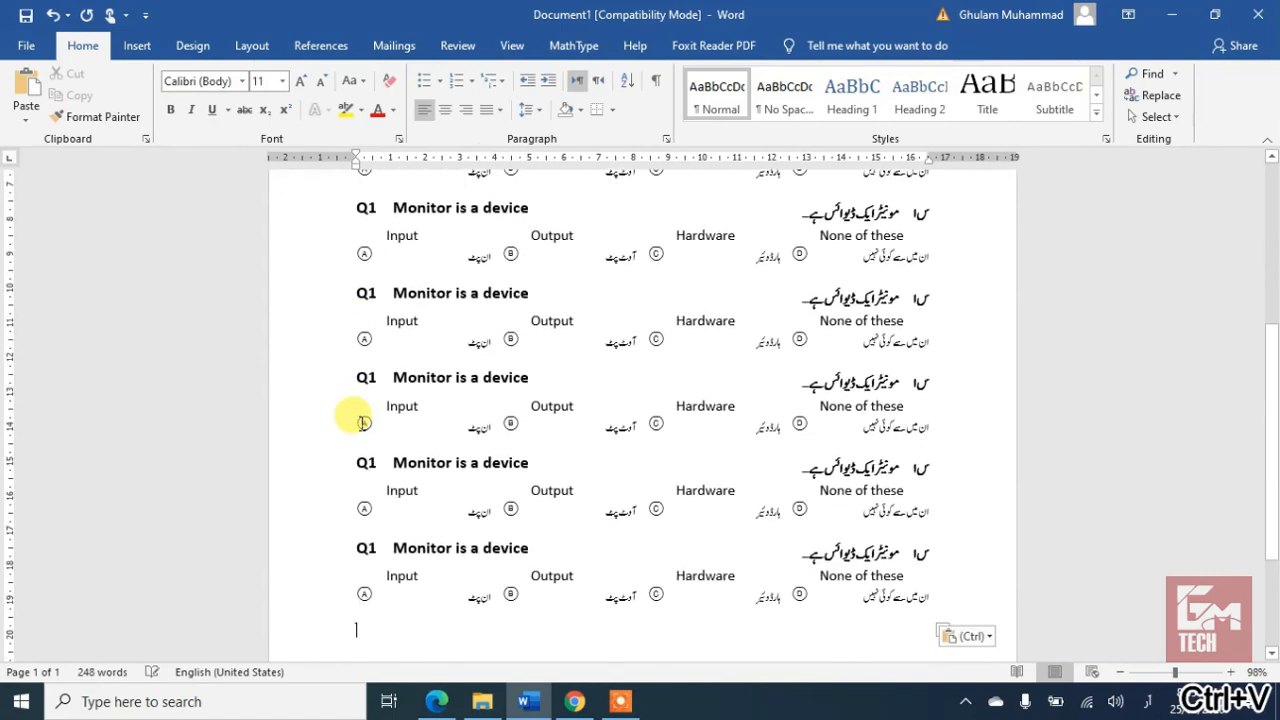
{"action": "key", "text": "ctrl+v"}
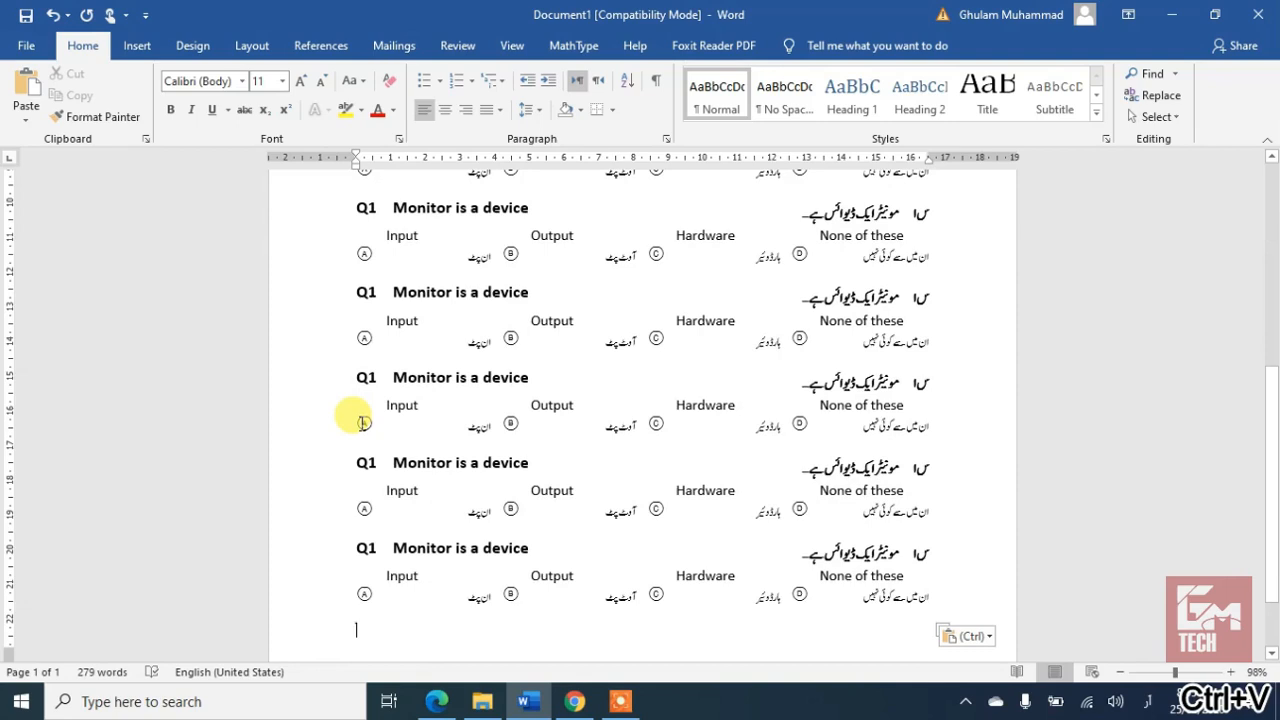
Check how the repeated question blocks are laid out across the full page
{"action": "left_click", "coordinate": [1120, 673]}
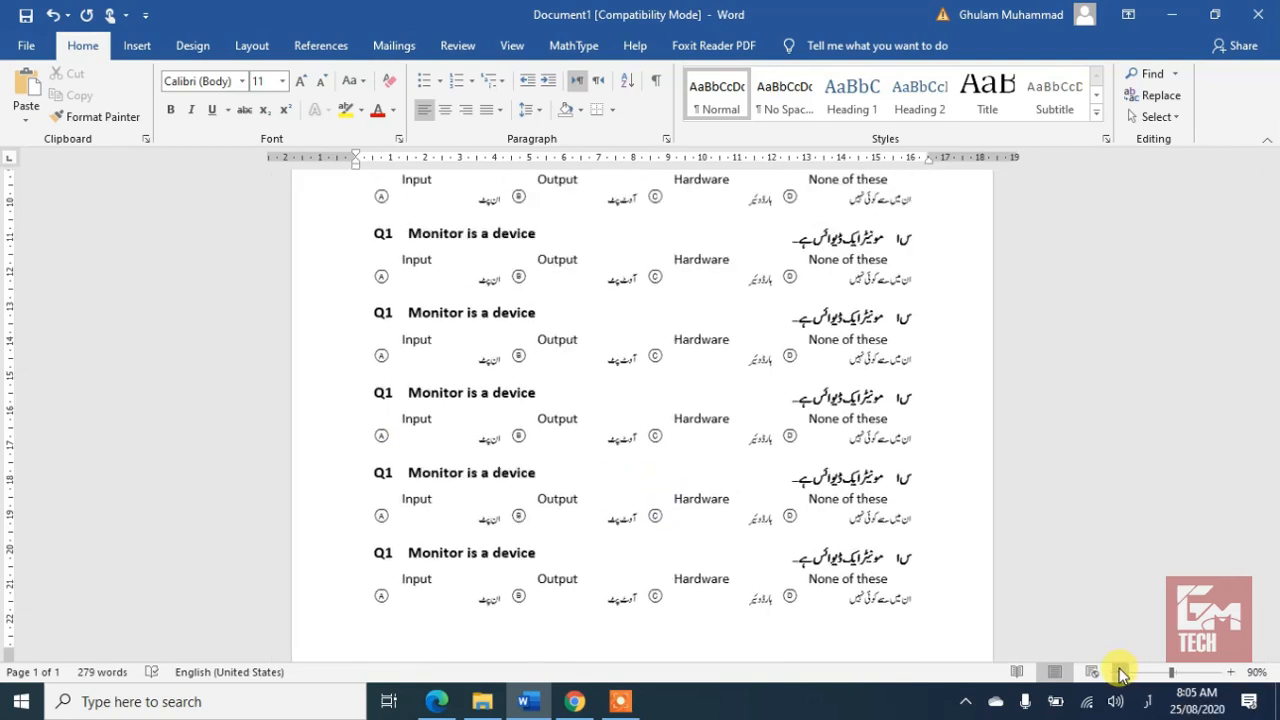
{"action": "left_click", "coordinate": [1120, 673]}
{"action": "left_click", "coordinate": [1120, 673]}
{"action": "left_click", "coordinate": [1120, 673]}
{"action": "left_click", "coordinate": [1120, 673]}
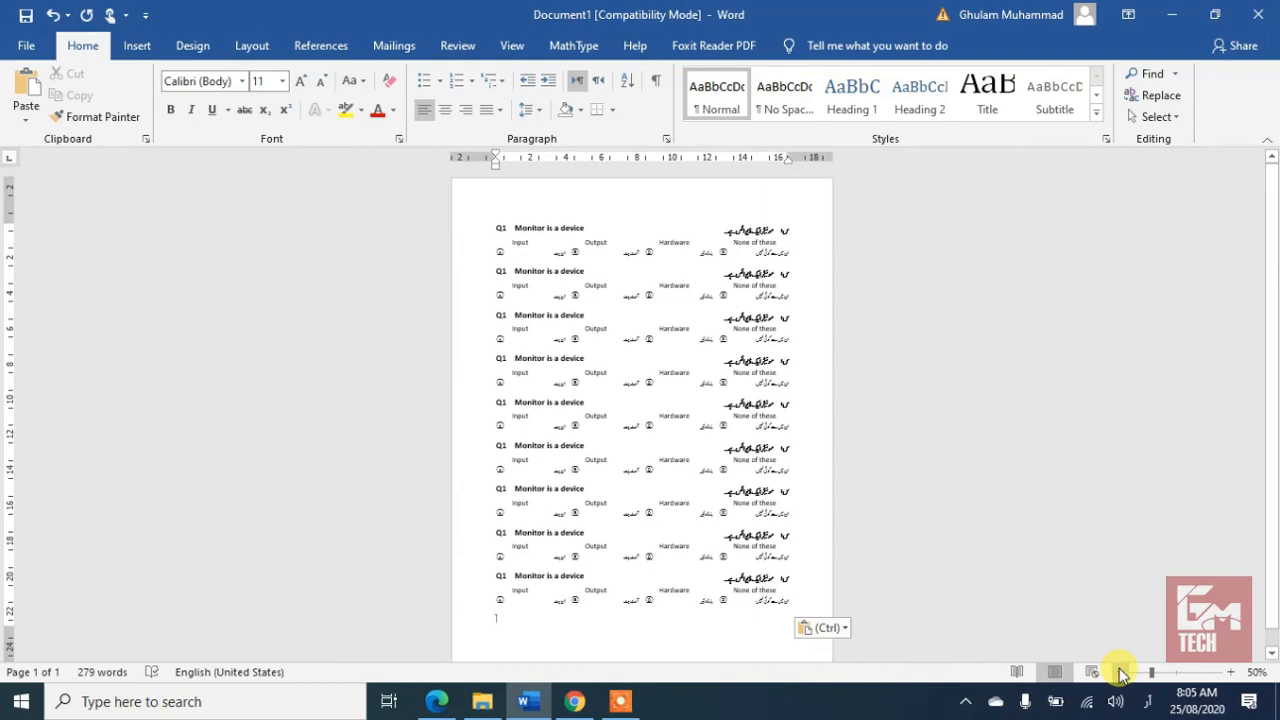
{"action": "left_click", "coordinate": [1181, 679]}
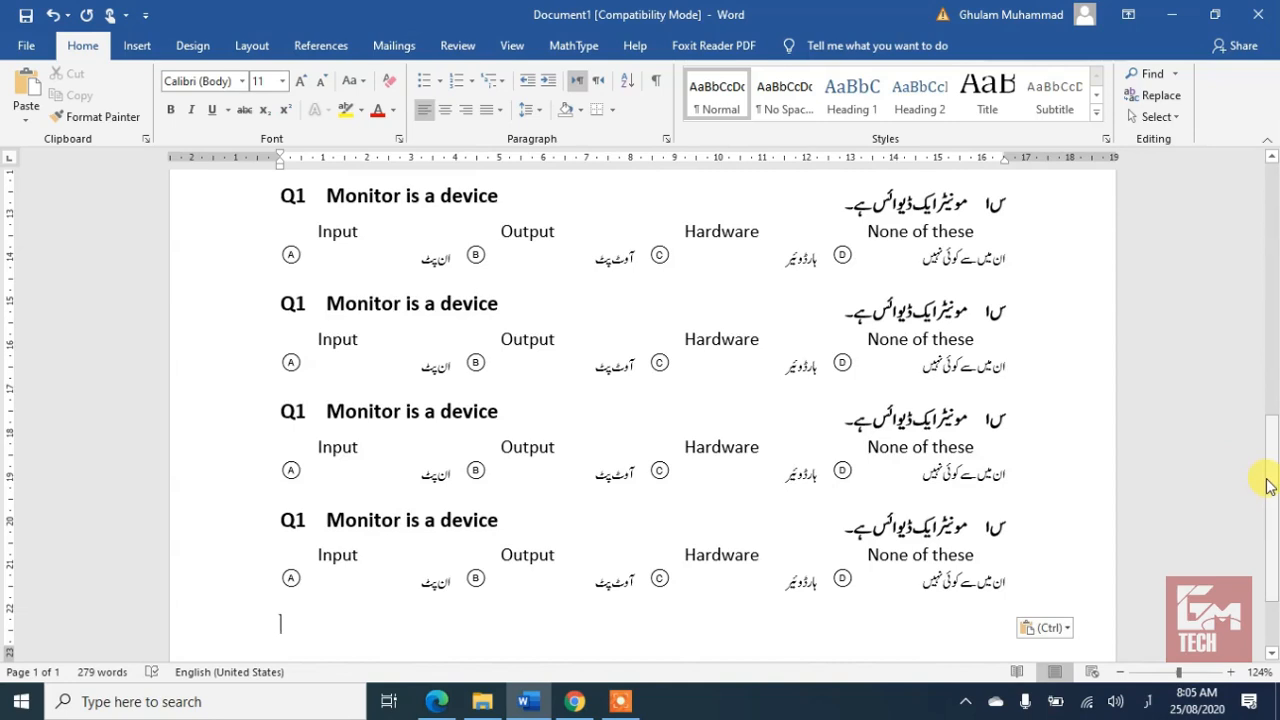
Renumber the second question block's English label as Q2
{"action": "left_click_drag", "start_coordinate": [1268, 486], "coordinate": [1223, 251]}
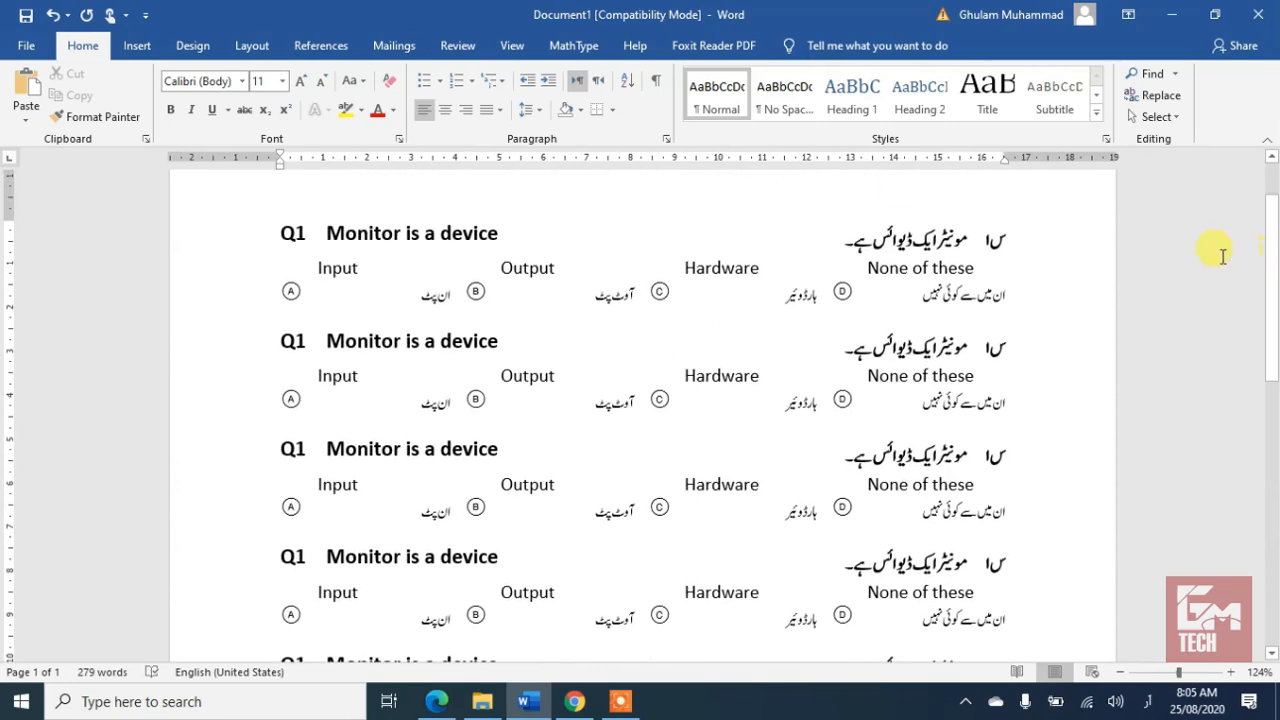
{"action": "left_click", "coordinate": [291, 341]}
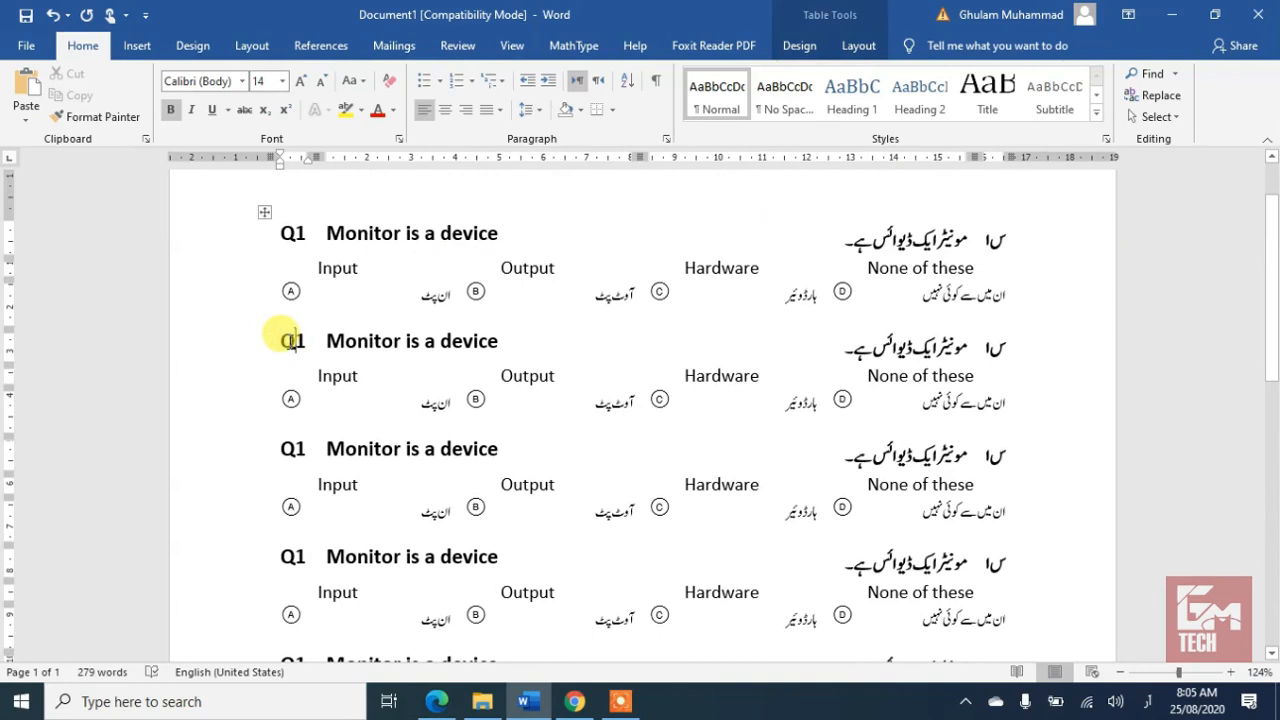
{"action": "key", "text": "BackSpace"}
{"action": "type", "text": "۱"}
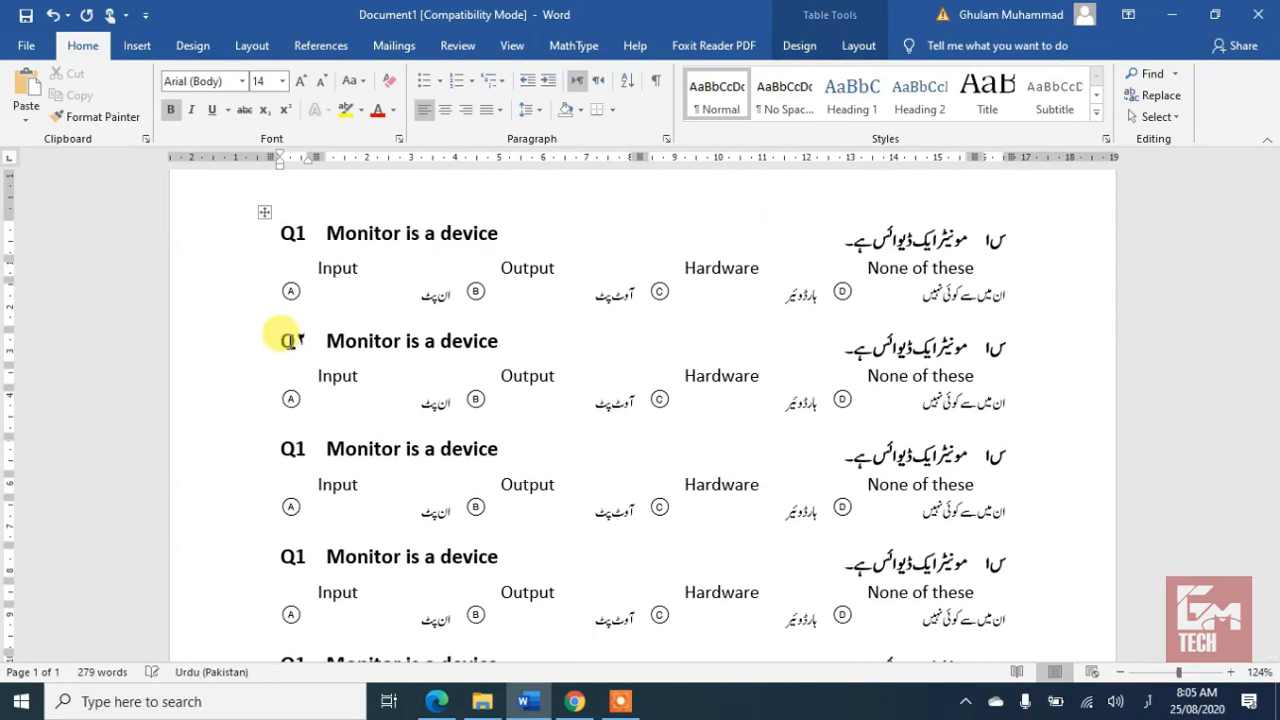
{"action": "key", "text": "alt+shift"}
{"action": "key", "text": "BackSpace"}
{"action": "type", "text": "2"}
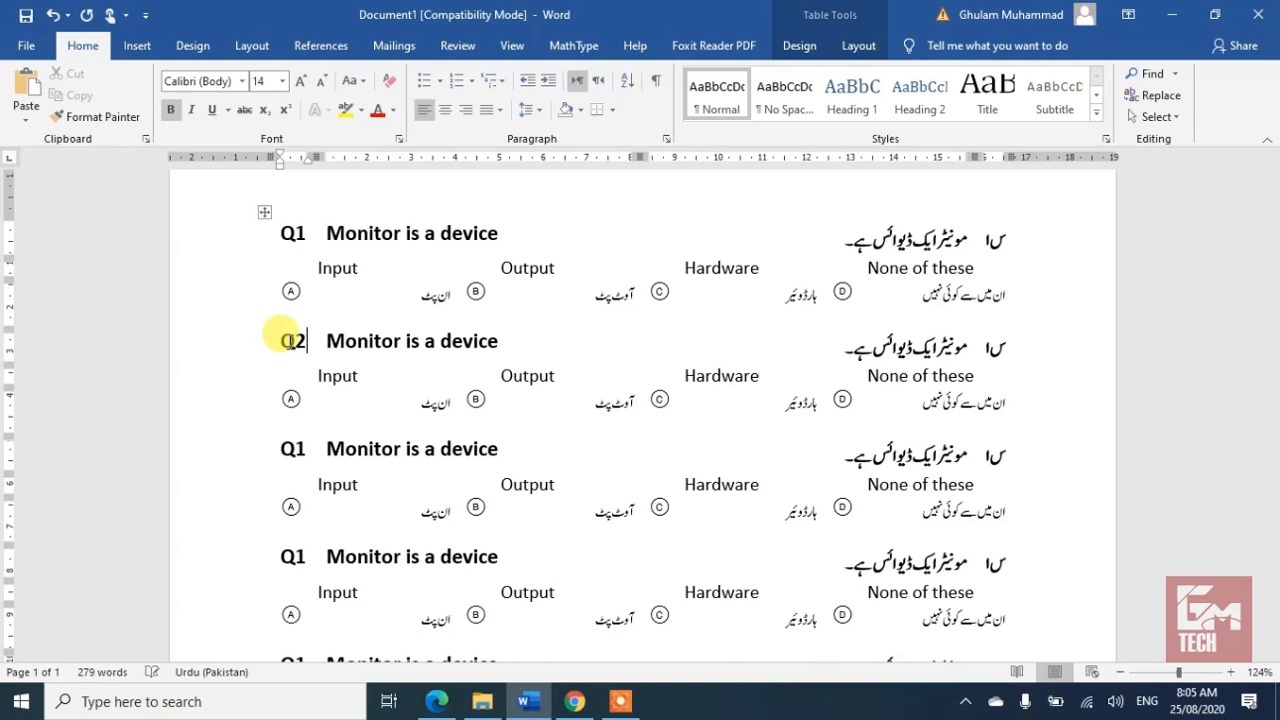
Replace the English statement of the second question with "Key board is device"
{"action": "triple_click", "coordinate": [376, 347]}
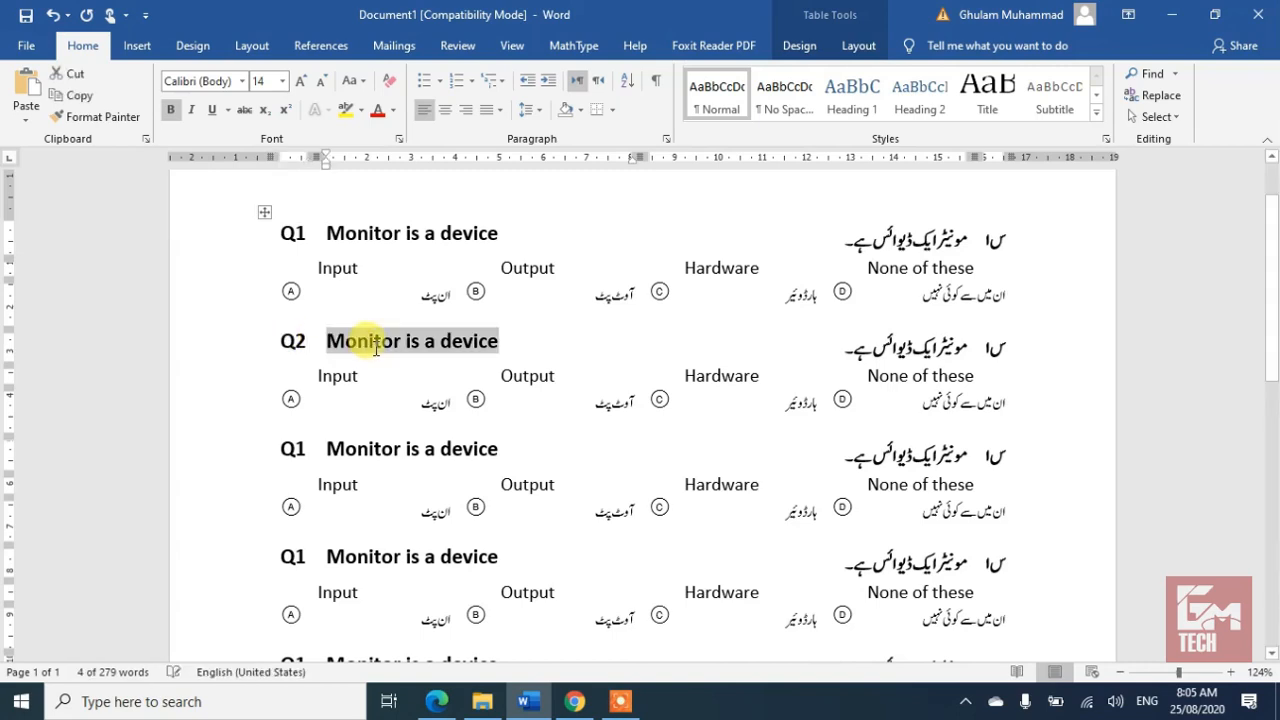
{"action": "type", "text": "Kye"}
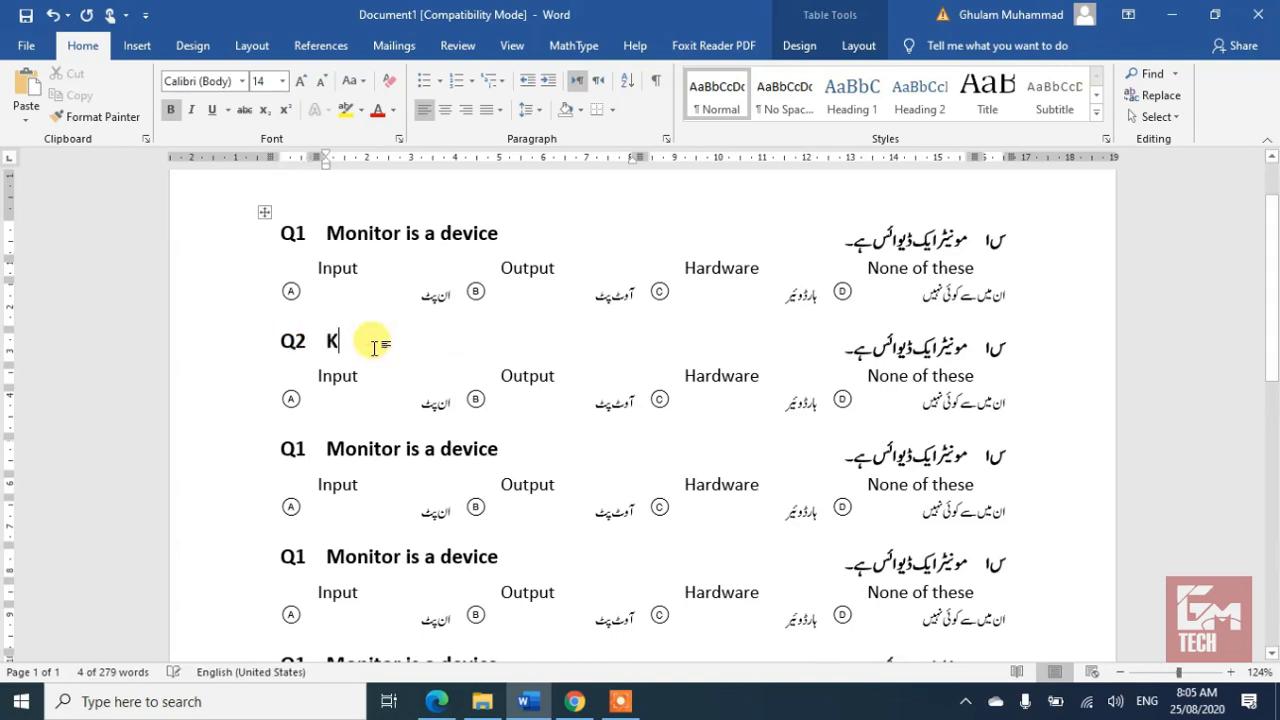
{"action": "key", "text": "BackSpace"}
{"action": "key", "text": "BackSpace"}
{"action": "key", "text": "BackSpace"}
{"action": "type", "text": "e "}
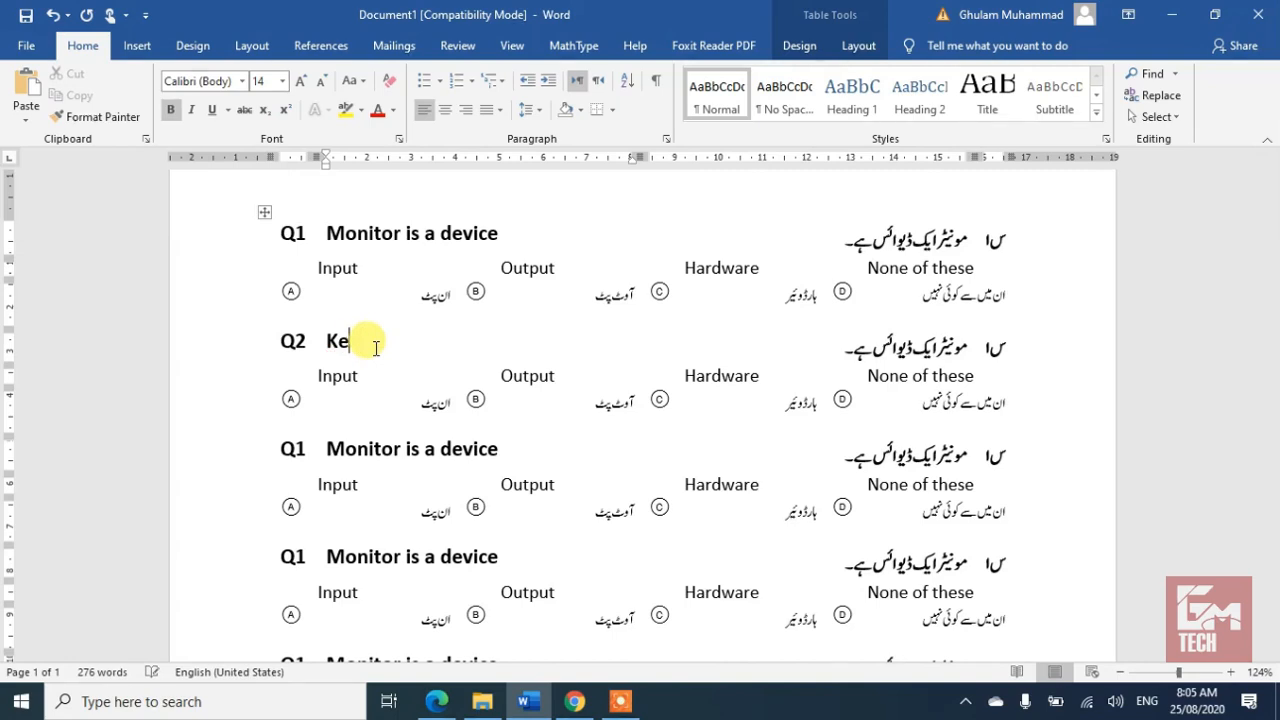
{"action": "type", "text": " board  is device"}
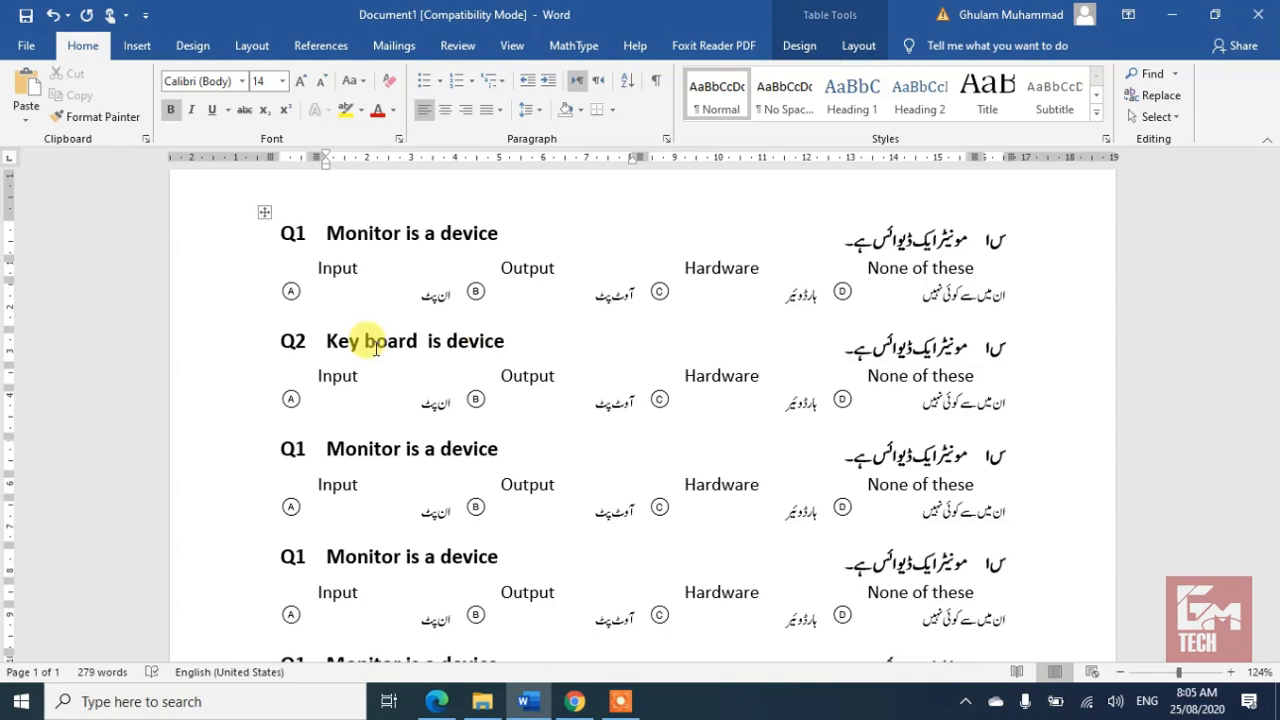
{"action": "key", "text": "Tab"}
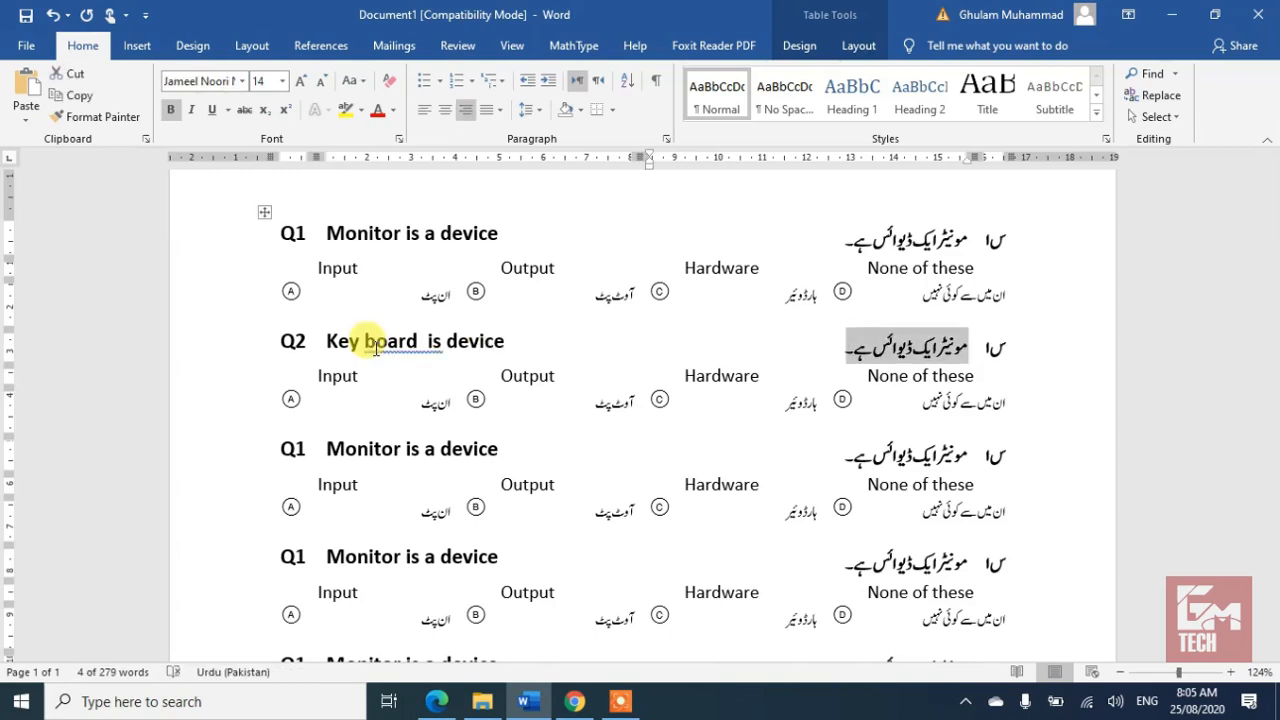
{"action": "key", "text": "alt"}
{"action": "key", "text": "Tab"}
{"action": "key", "text": "Tab"}
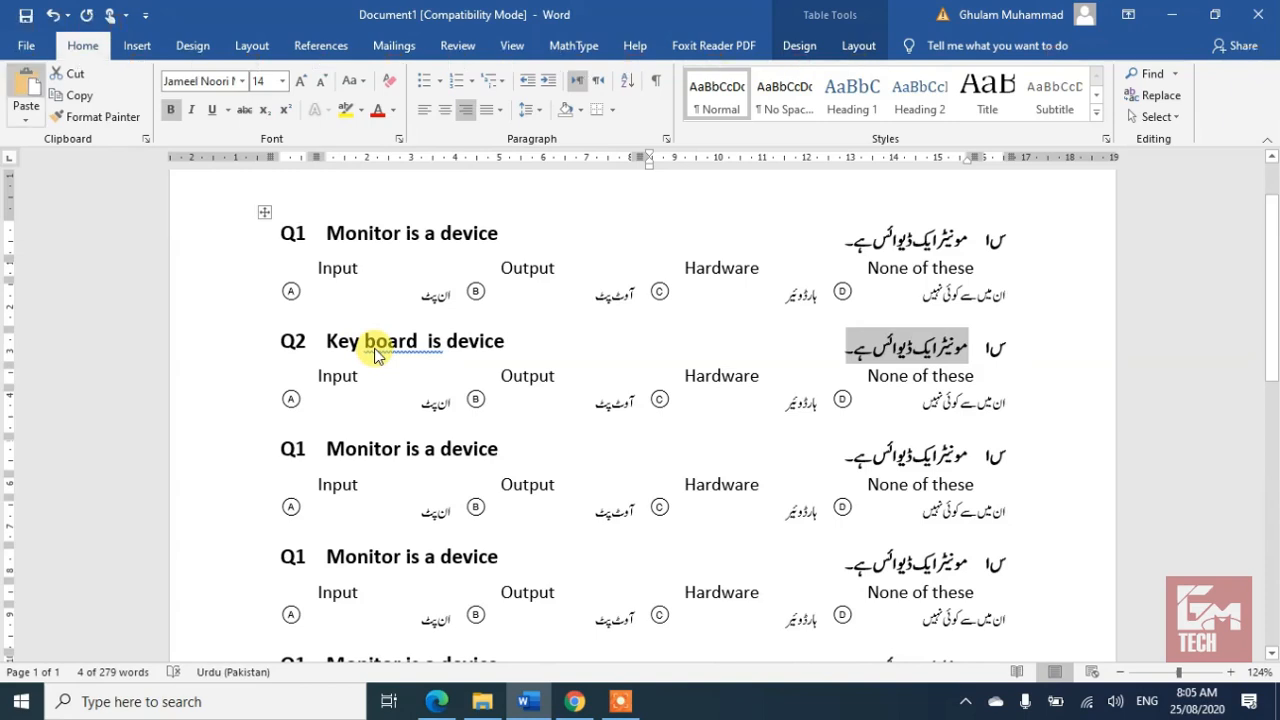
{"action": "key", "text": "Tab"}
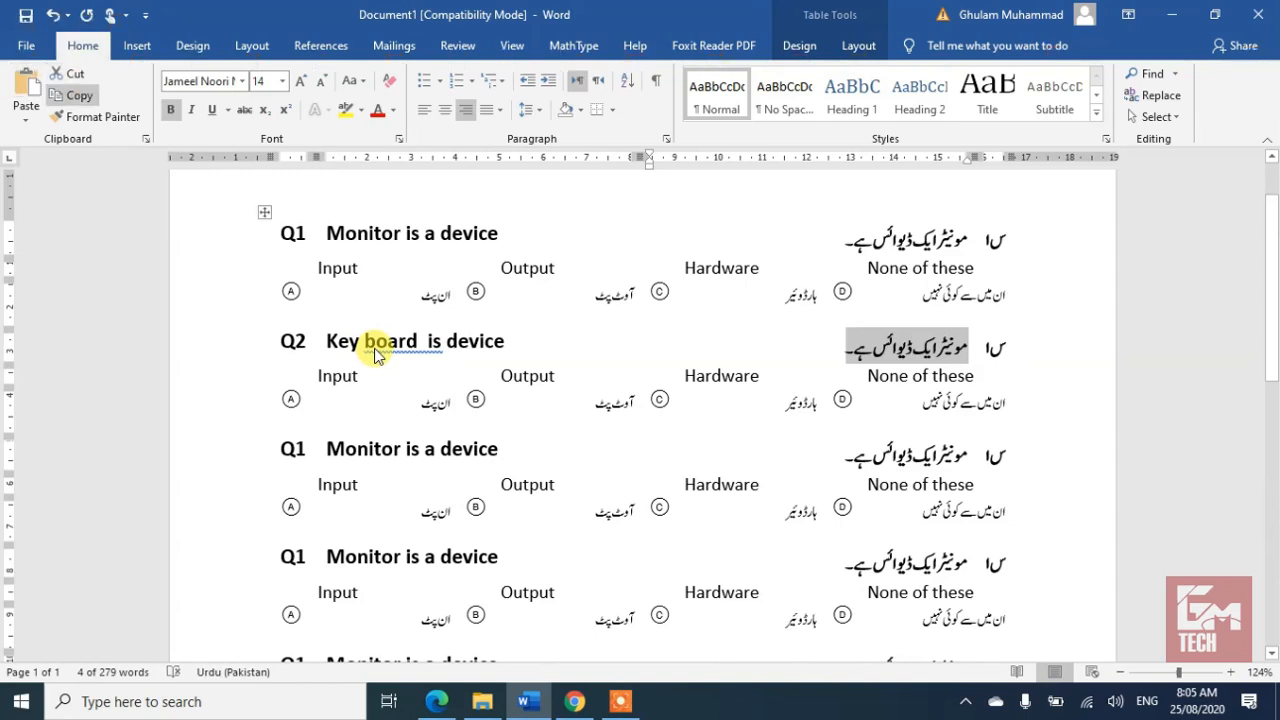
{"action": "key", "text": "Escape"}
Remove the extra space between "board" and "is" in the second question's English statement
{"action": "left_click", "coordinate": [912, 377]}
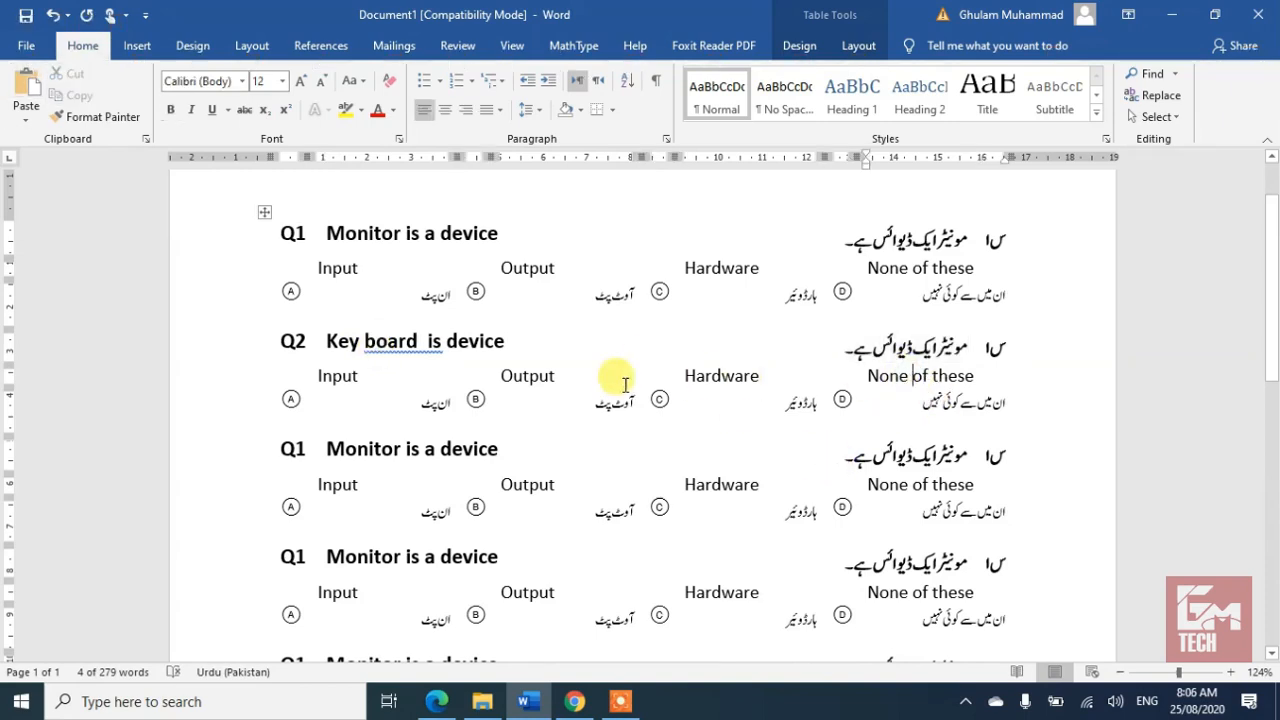
{"action": "left_click", "coordinate": [424, 342]}
{"action": "key", "text": "BackSpace"}
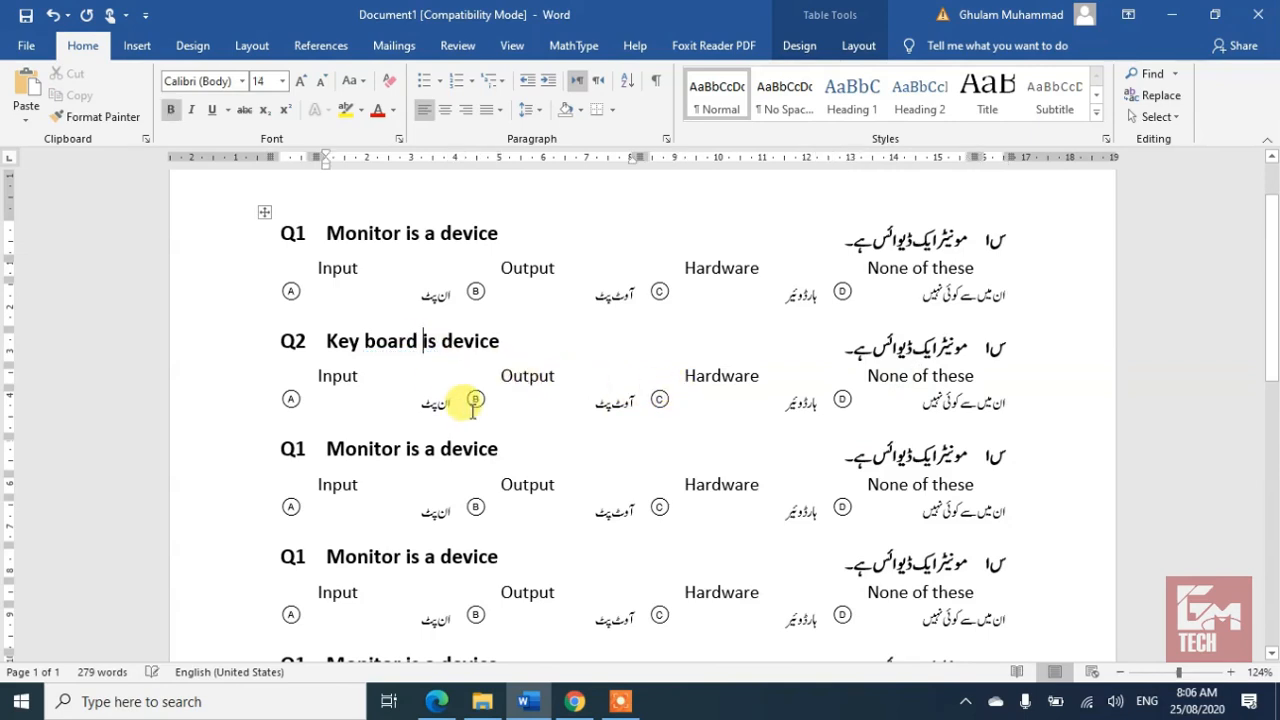
Replace the Urdu statement of the second question with "کی بورڈ ایک ڈیوائس ہے۔"
{"action": "left_click", "coordinate": [886, 342]}
{"action": "left_click", "coordinate": [543, 343]}
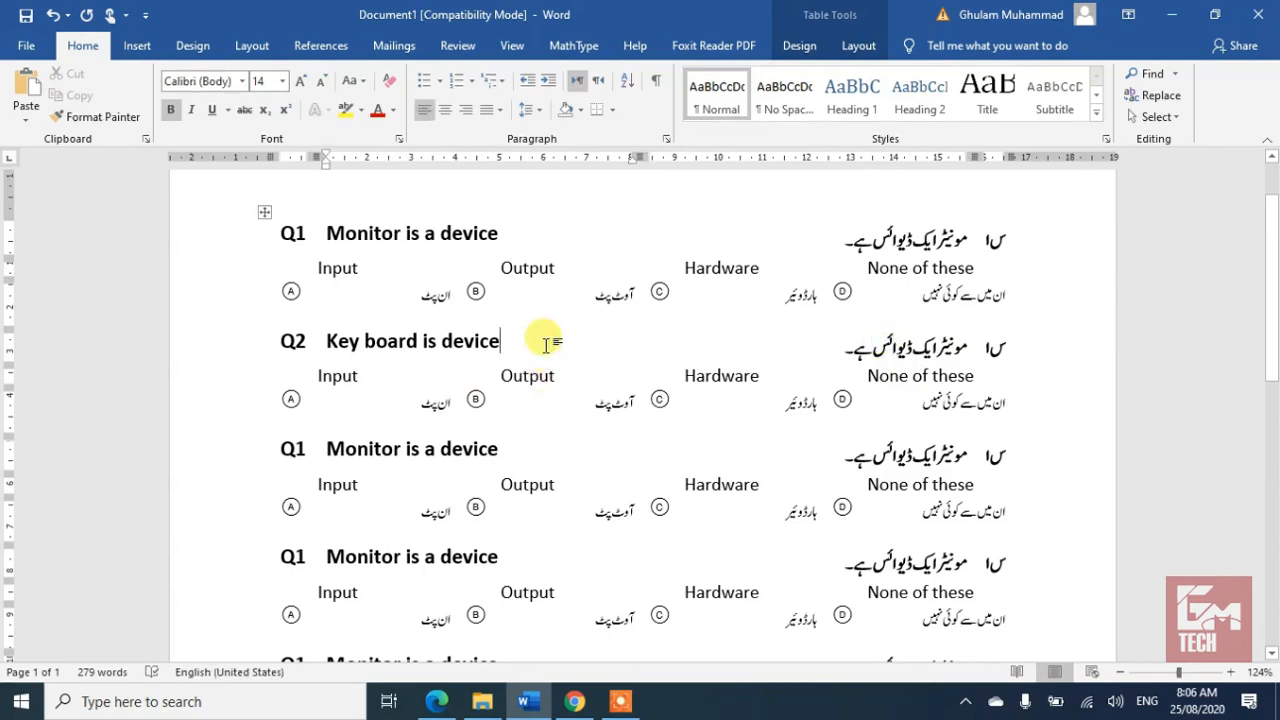
{"action": "key", "text": "Tab"}
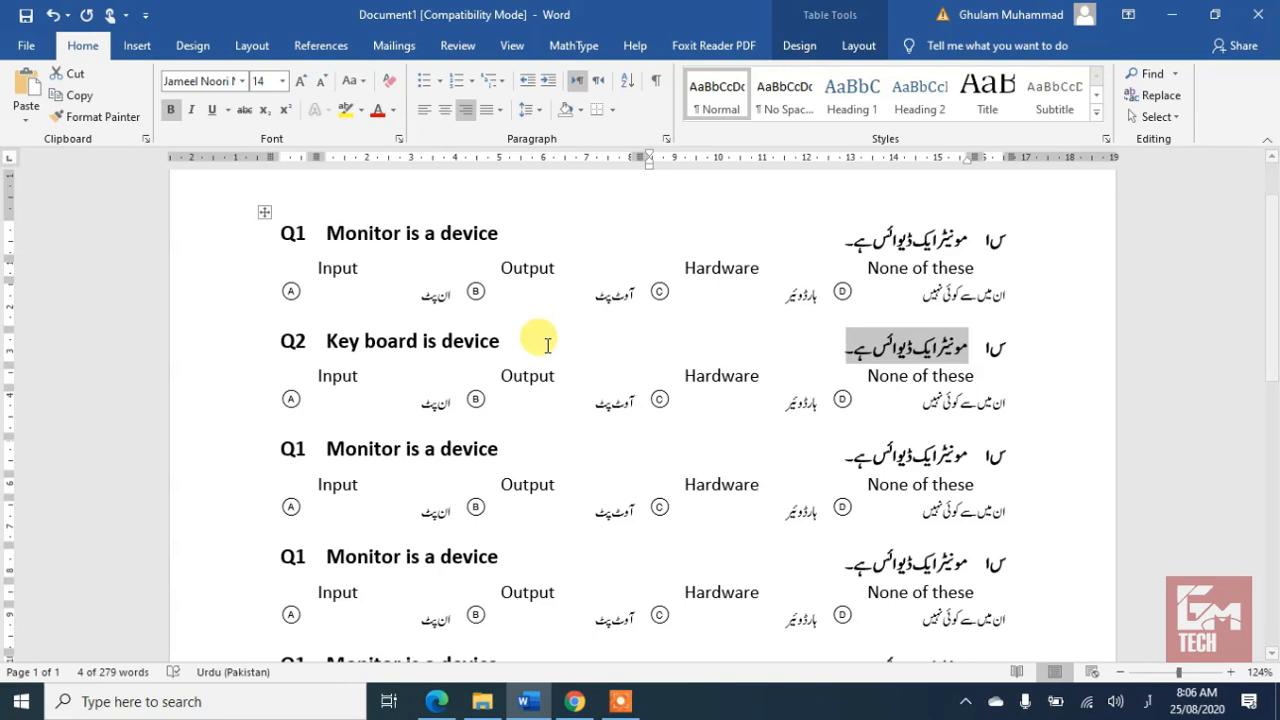
{"action": "type", "text": "کی بور"}
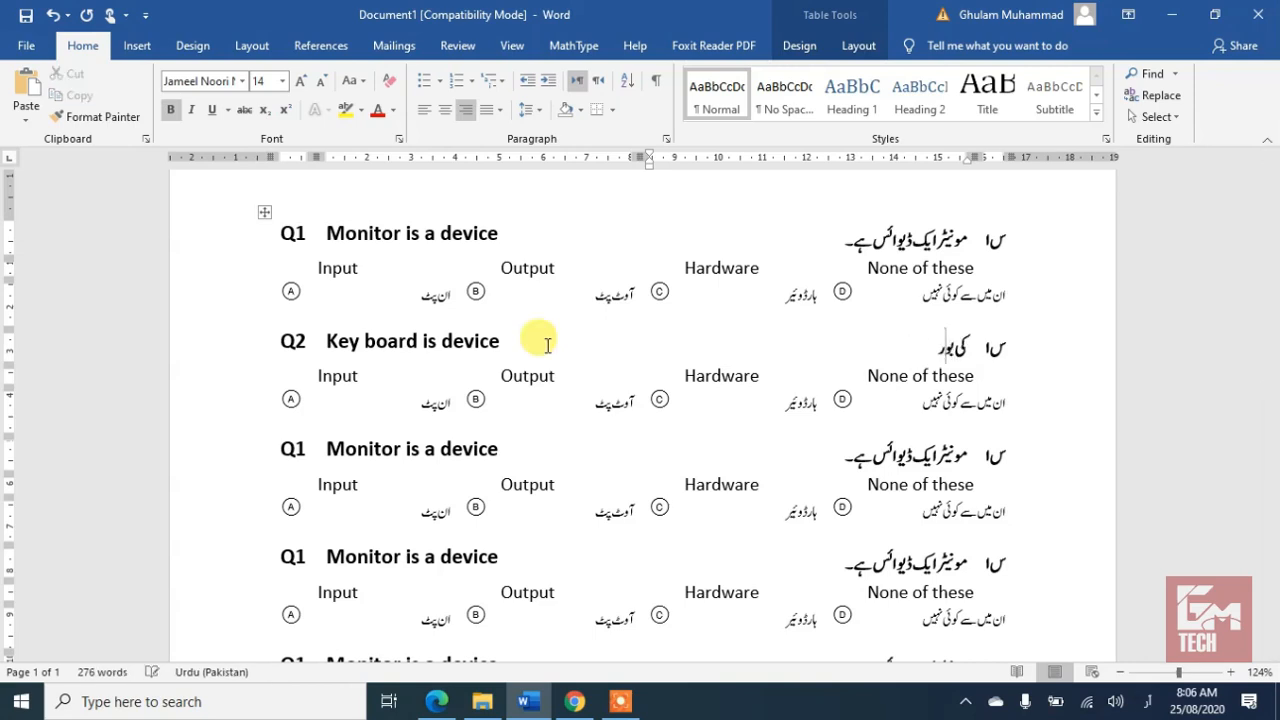
{"action": "key", "text": "BackSpace"}
{"action": "type", "text": "ڈ ایک ڈیوائس ہے۔"}
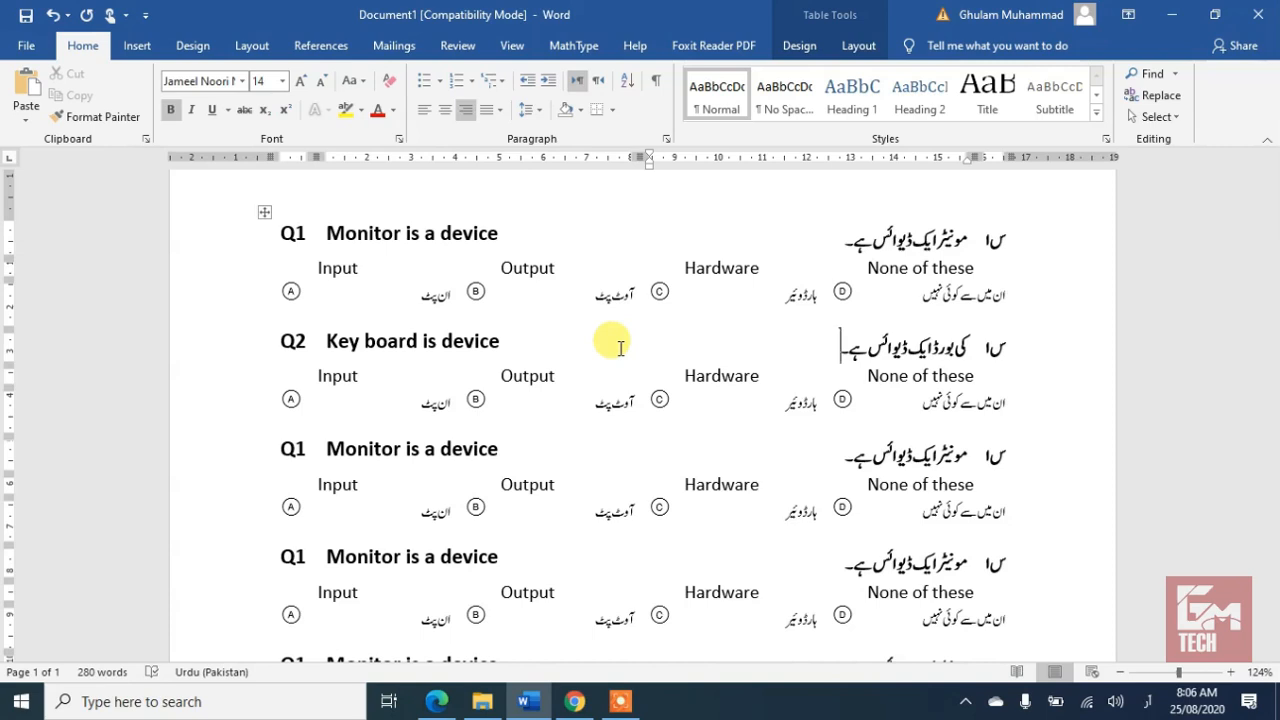
Add a custom picture watermark from the local file alnoor.png with automatic scale and washout
{"action": "left_click", "coordinate": [207, 48]}
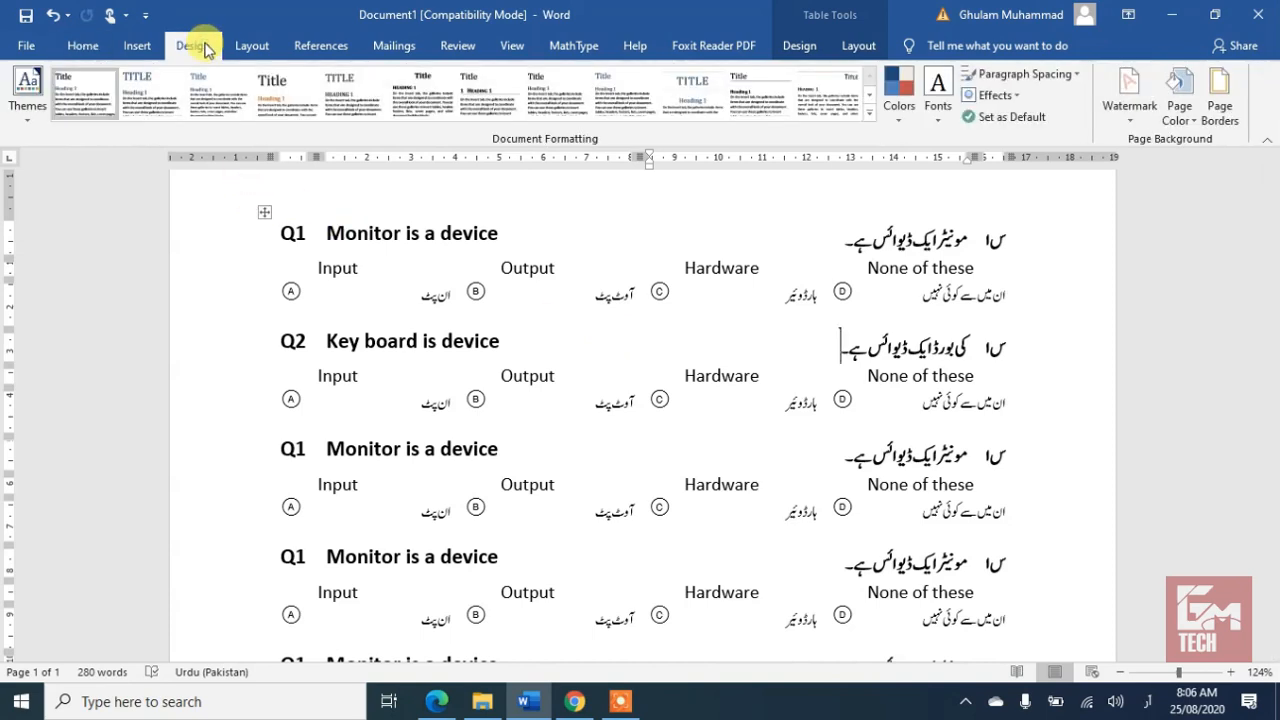
{"action": "left_click", "coordinate": [1124, 126]}
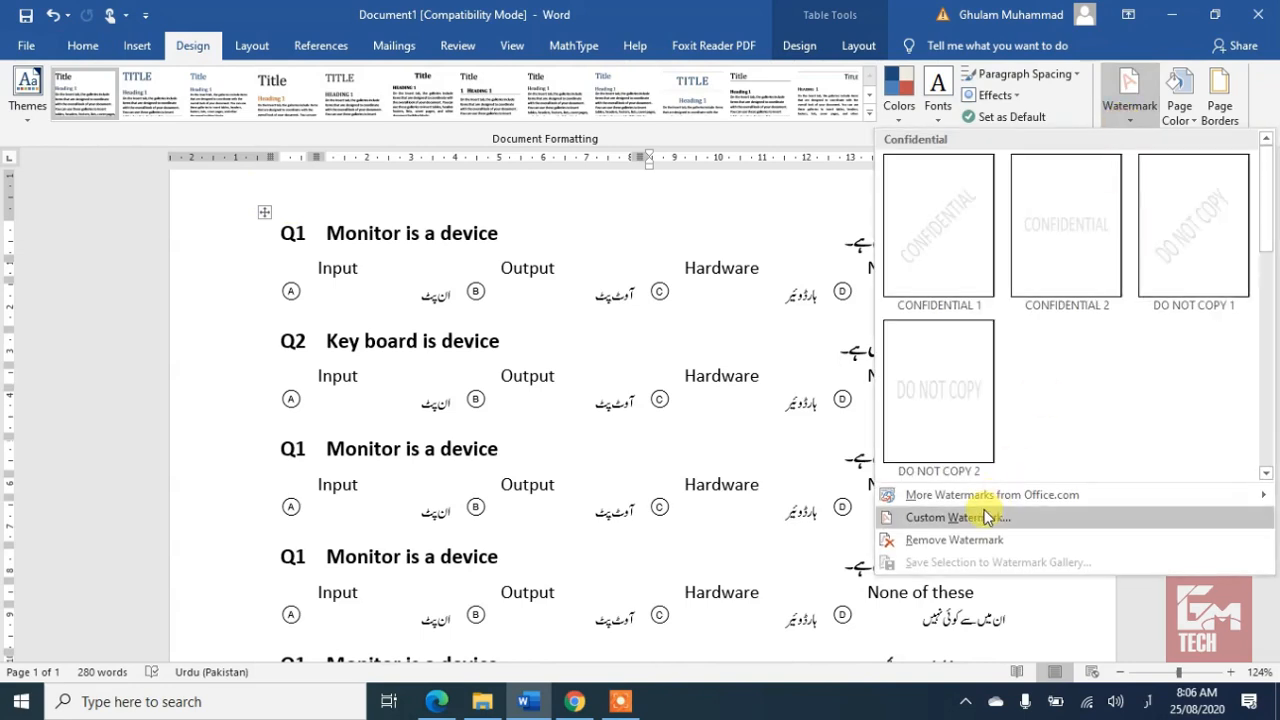
{"action": "left_click", "coordinate": [988, 517]}
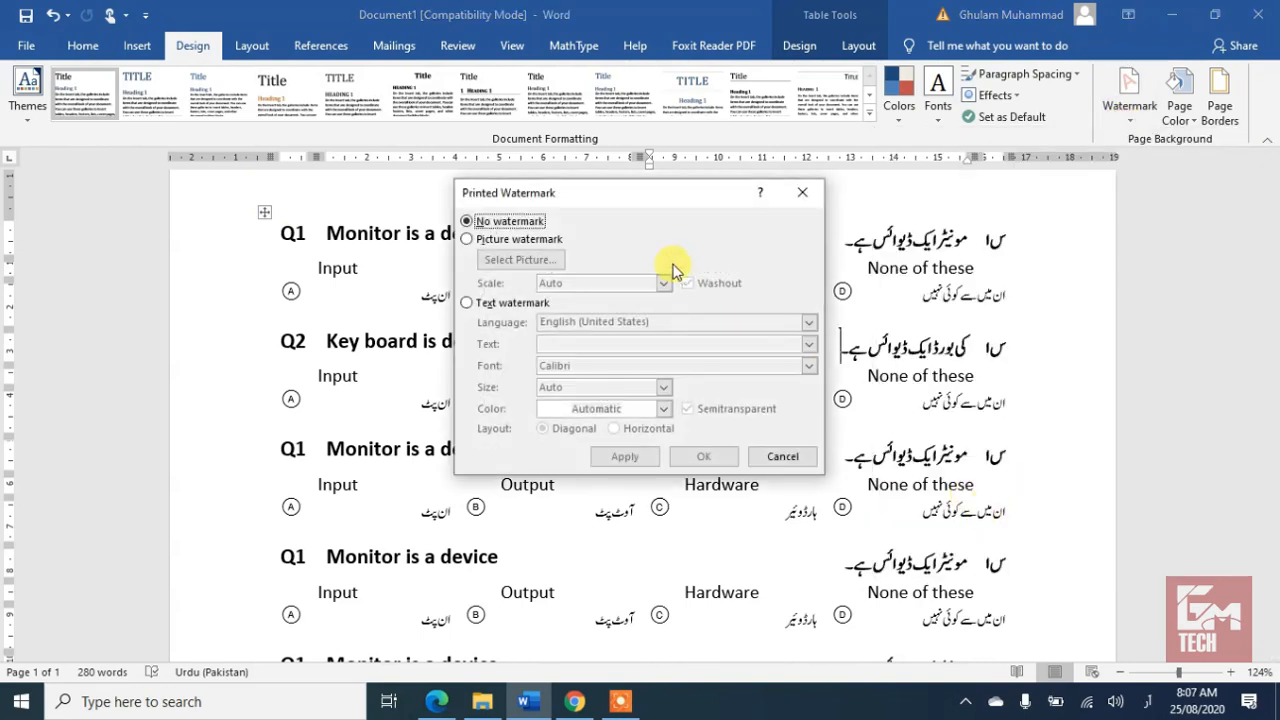
{"action": "left_click", "coordinate": [506, 240]}
{"action": "left_click", "coordinate": [519, 261]}
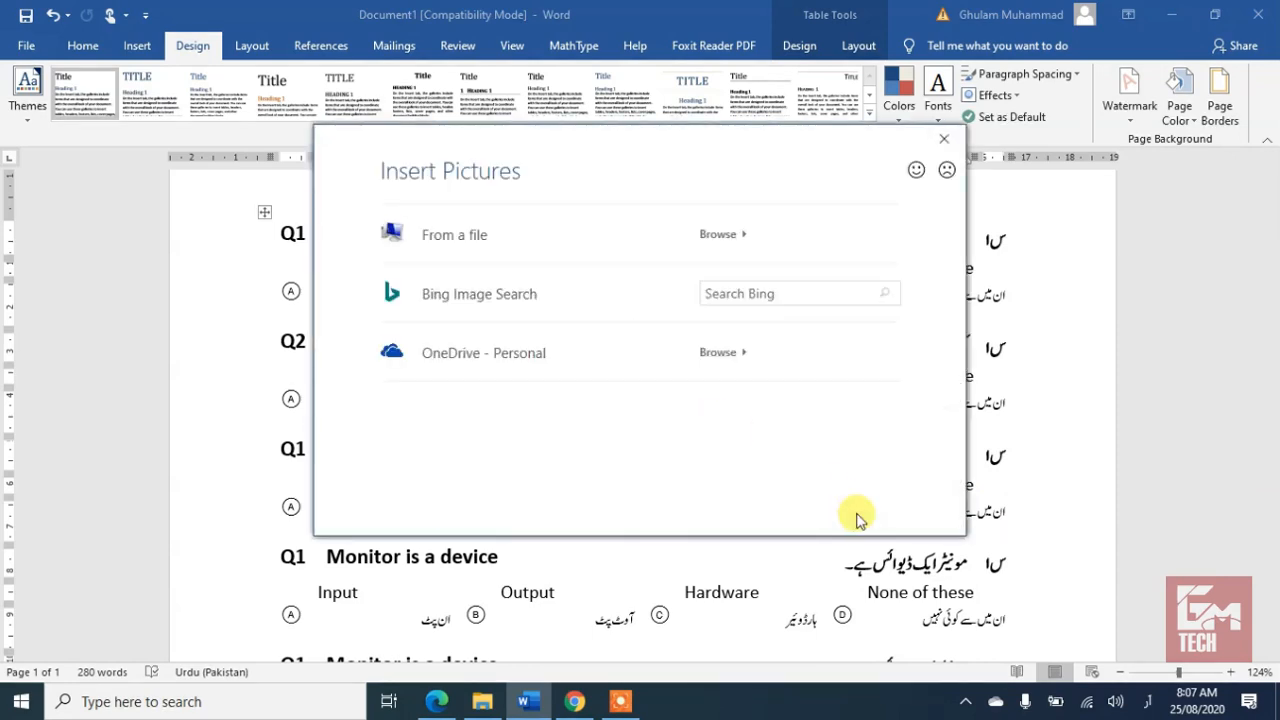
{"action": "left_click", "coordinate": [452, 235]}
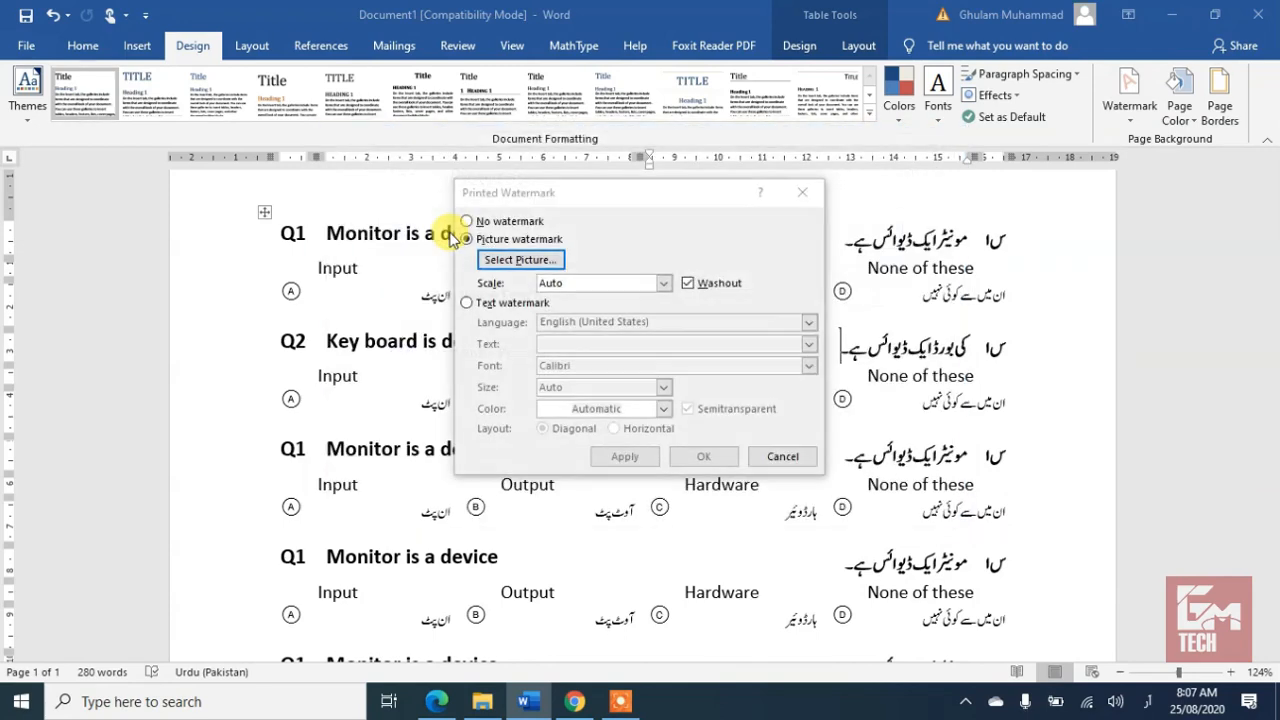
{"action": "left_click", "coordinate": [875, 455]}
{"action": "left_click", "coordinate": [932, 621]}
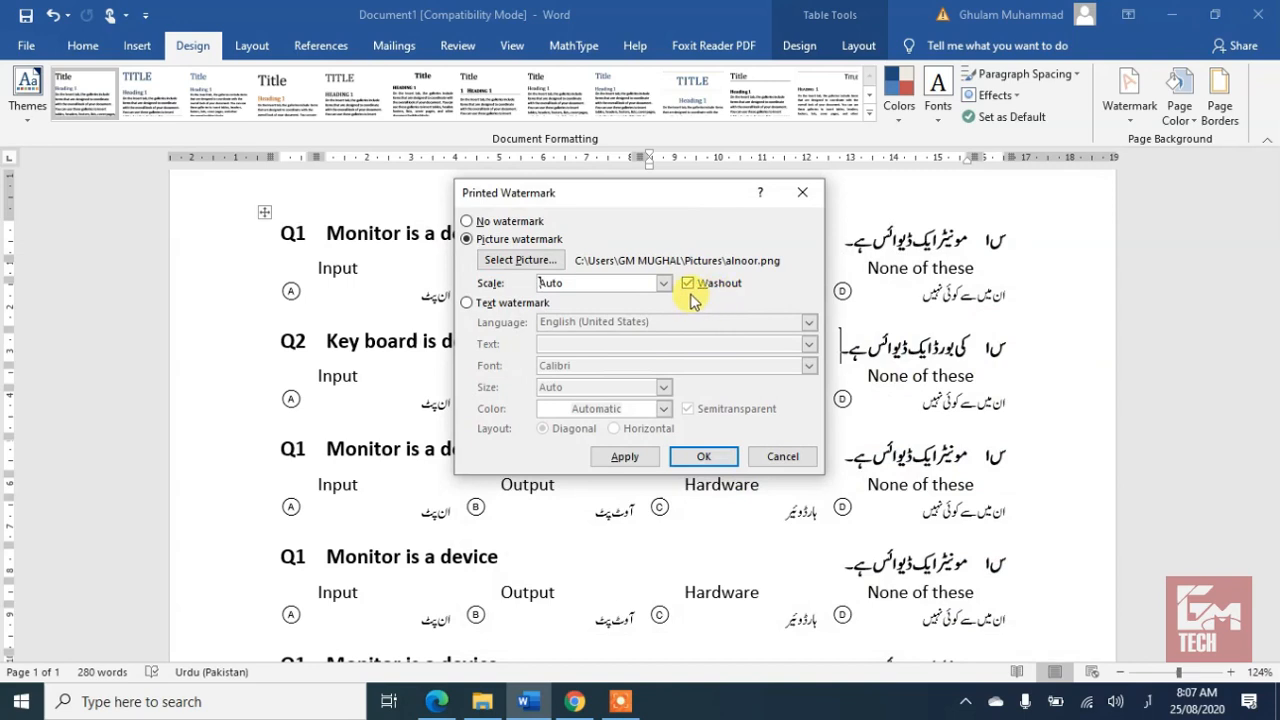
{"action": "left_click", "coordinate": [711, 458]}
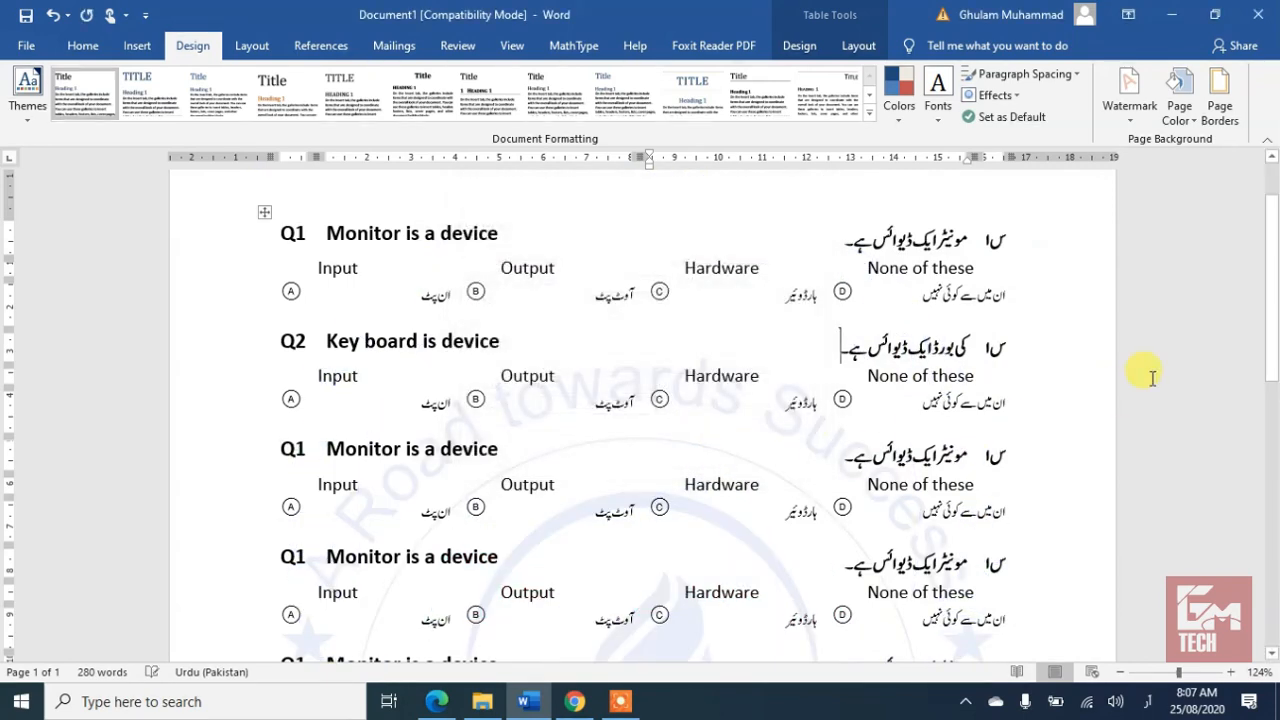
Zoom out to 50% and collapse the ribbon to examine the watermark and question blocks across the whole page
{"action": "left_click_drag", "start_coordinate": [1271, 262], "coordinate": [1268, 517]}
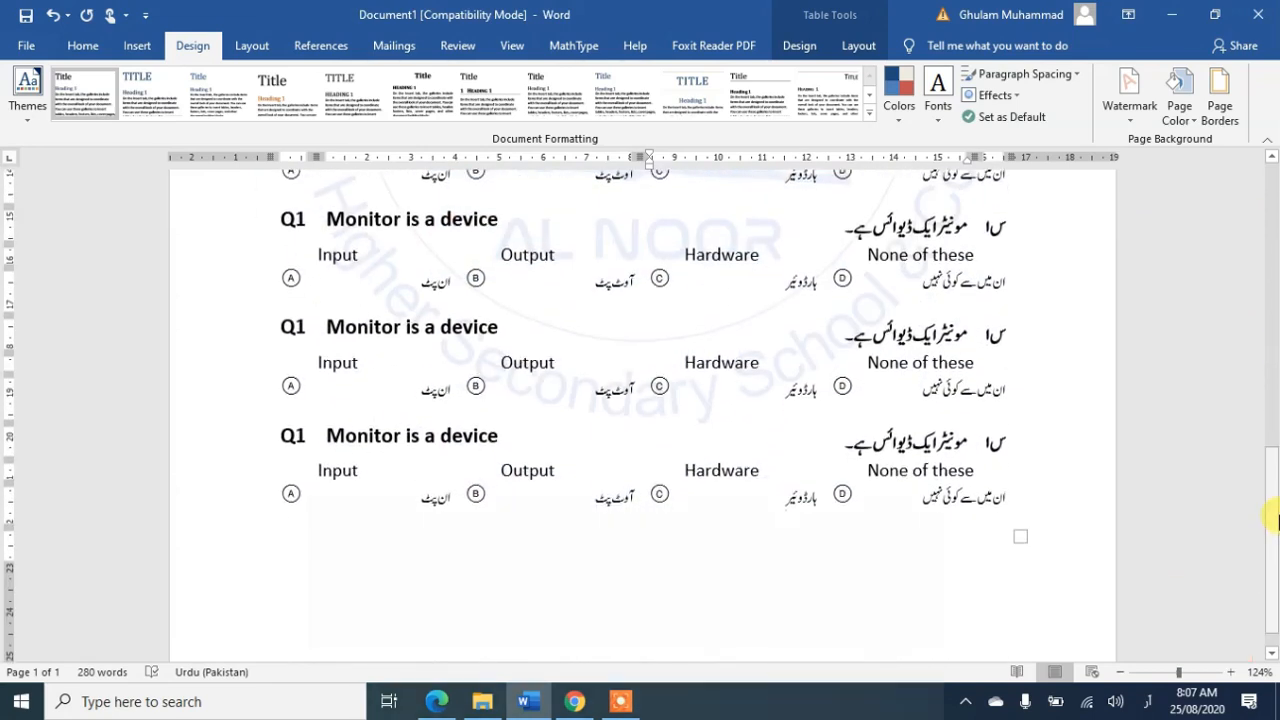
{"action": "left_click", "coordinate": [1124, 673]}
{"action": "left_click", "coordinate": [1124, 673]}
{"action": "left_click", "coordinate": [1124, 673]}
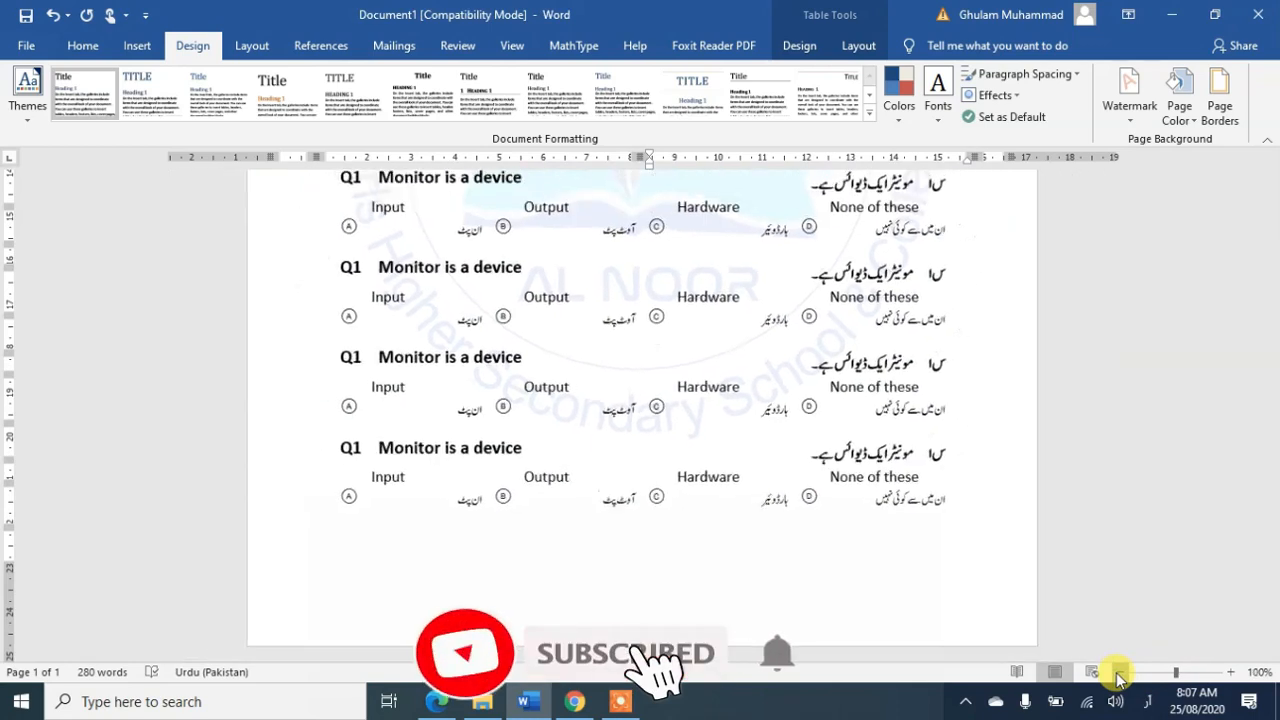
{"action": "left_click", "coordinate": [1124, 673]}
{"action": "left_click", "coordinate": [1124, 673]}
{"action": "left_click", "coordinate": [1124, 673]}
{"action": "left_click", "coordinate": [1120, 672]}
{"action": "left_click", "coordinate": [1120, 674]}
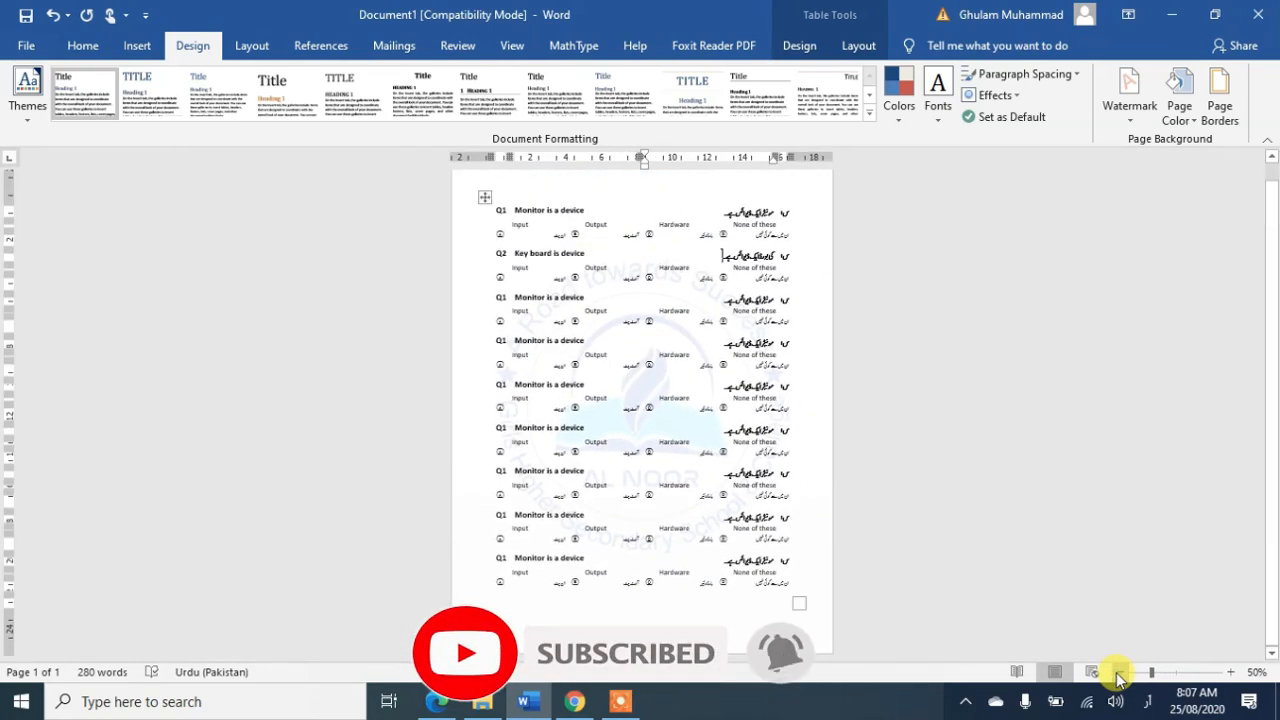
{"action": "double_click", "coordinate": [193, 47]}
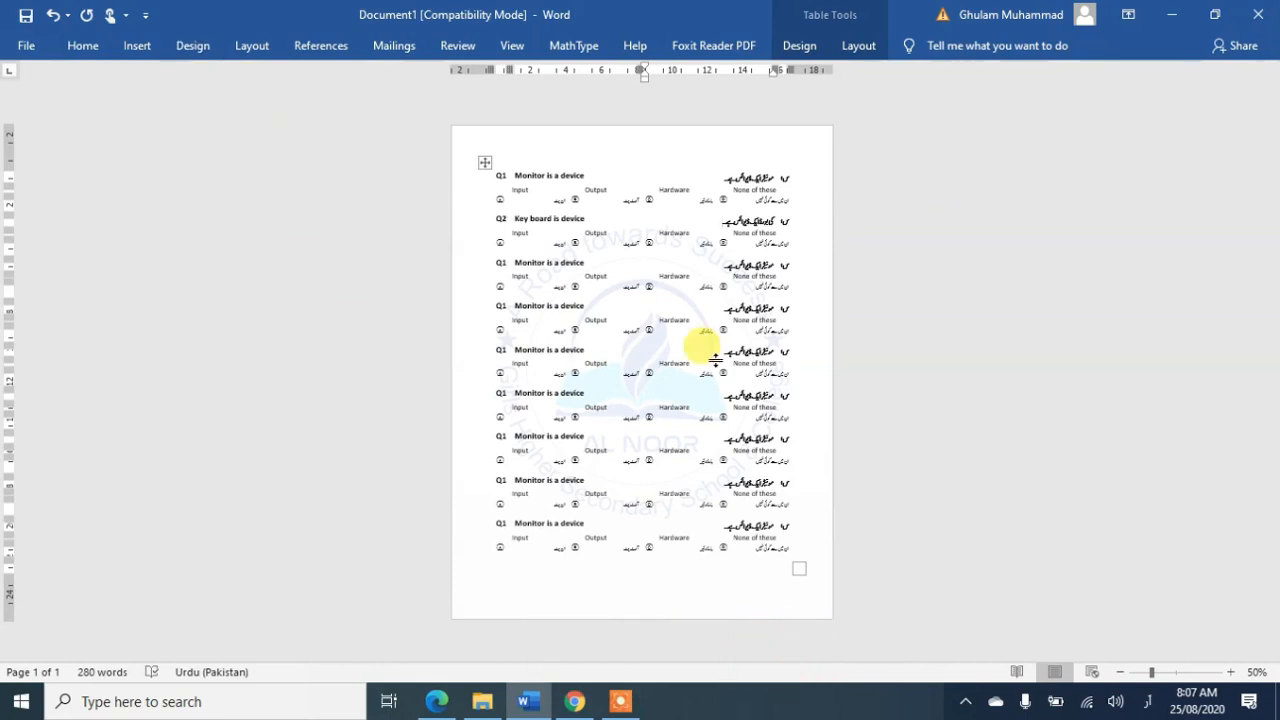